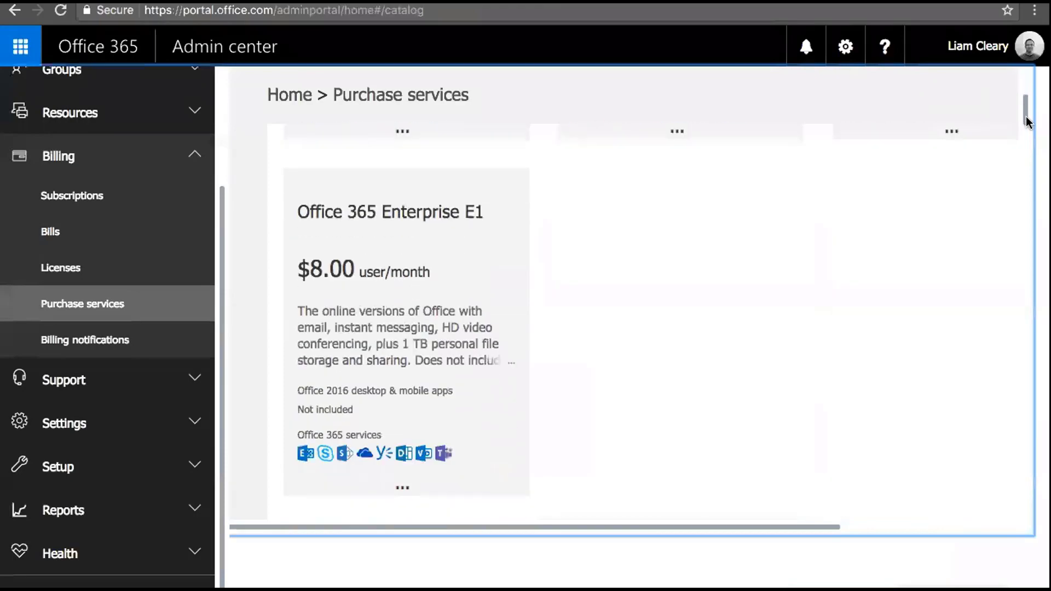
# Search the Purchase services catalog for 'Security' and find Enterprise Mobility + Security E3 at $8.74 user/month
pyautogui.moveTo(1024, 128); pyautogui.dragTo(1026, 159)
pyautogui.hotkey('ctrl', 'f')
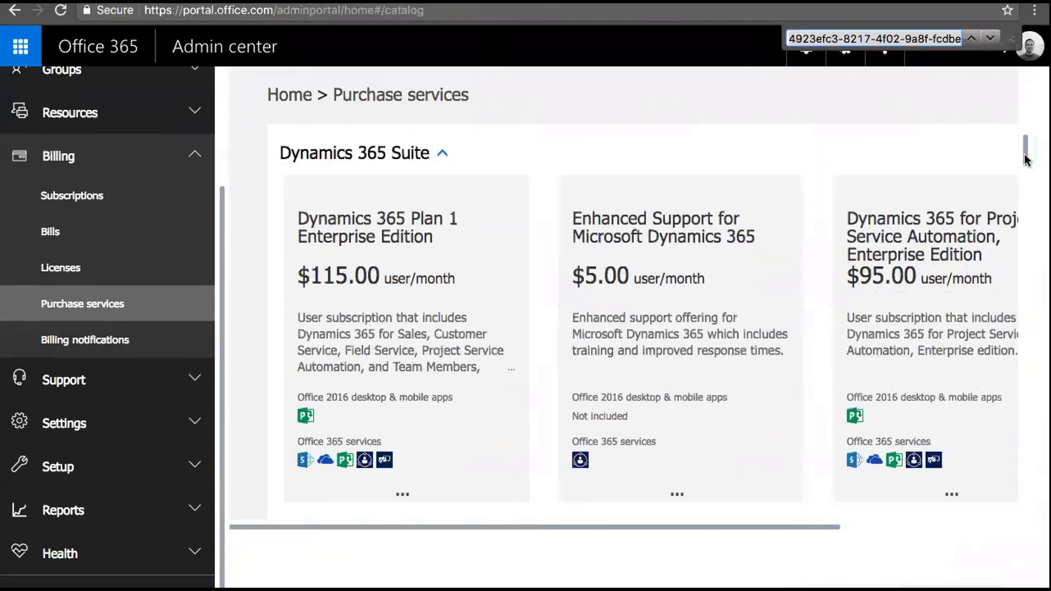
pyautogui.write('Security')
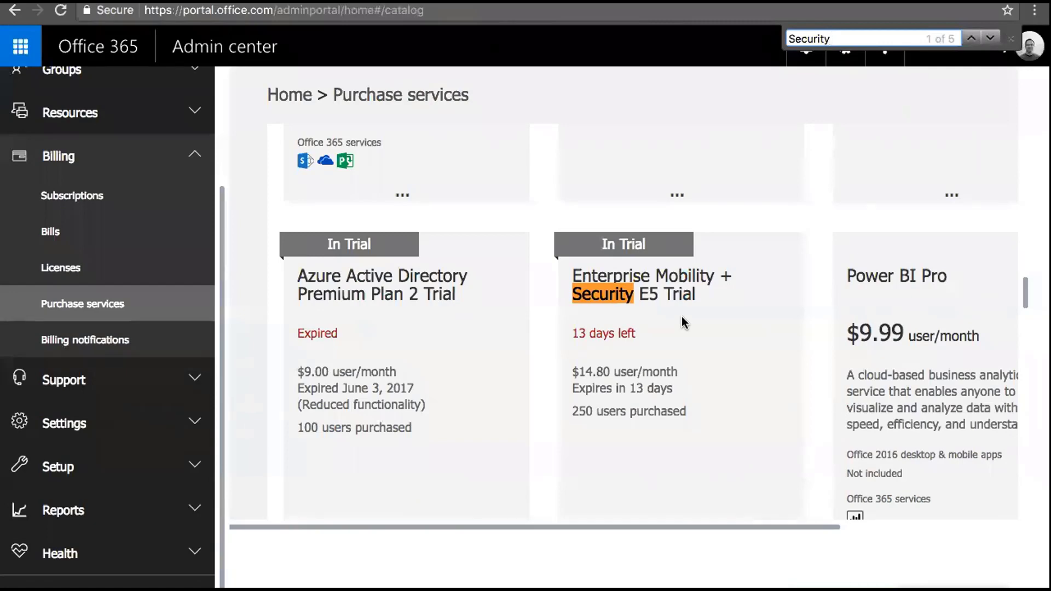
pyautogui.click(990, 39)
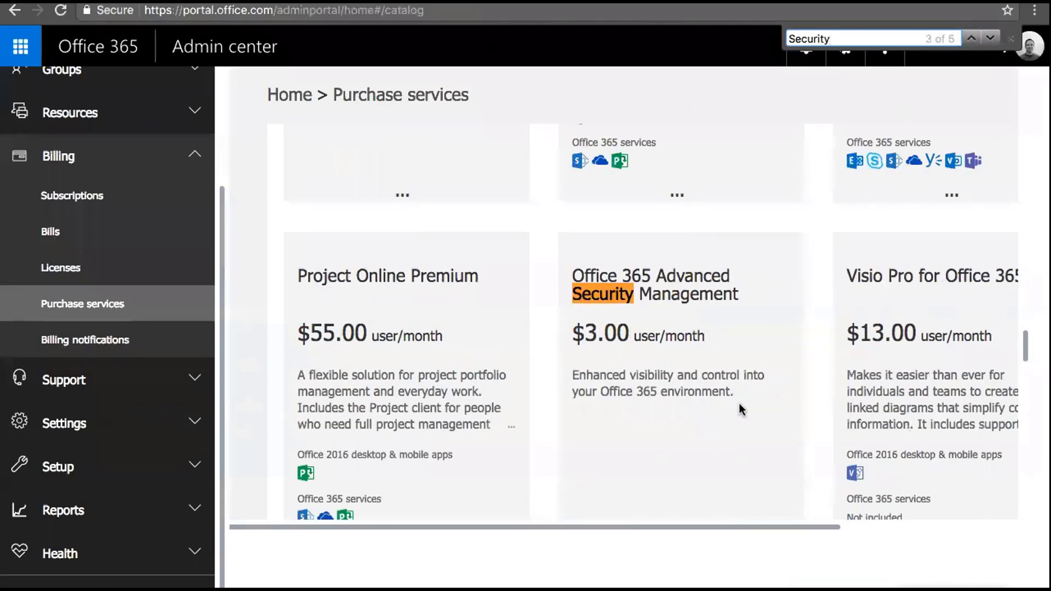
pyautogui.click(991, 39)
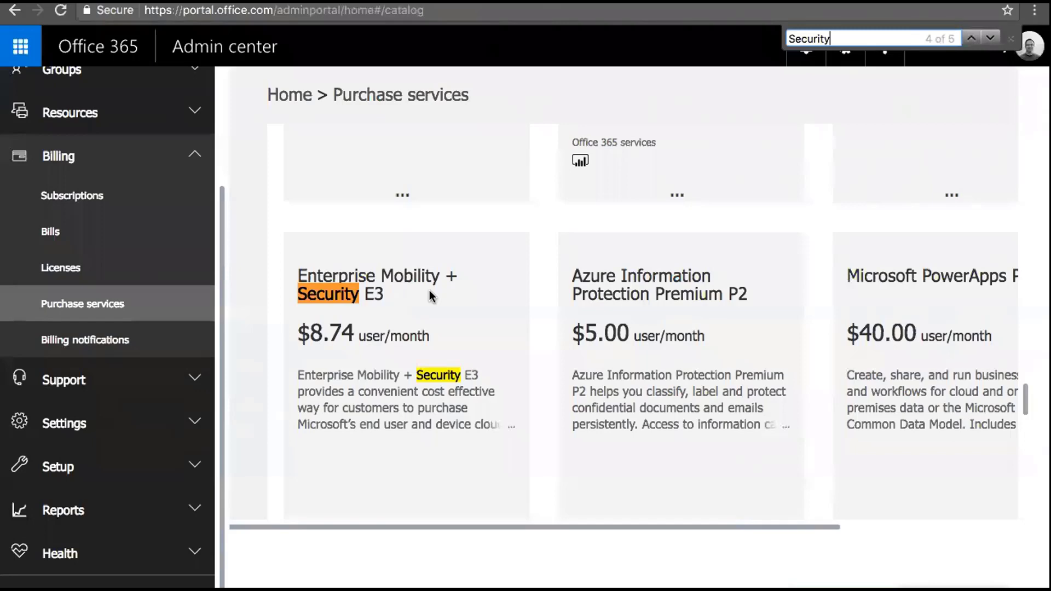
pyautogui.moveTo(229, 218); pyautogui.dragTo(241, 180)
pyautogui.scroll(-7, 240, 187)
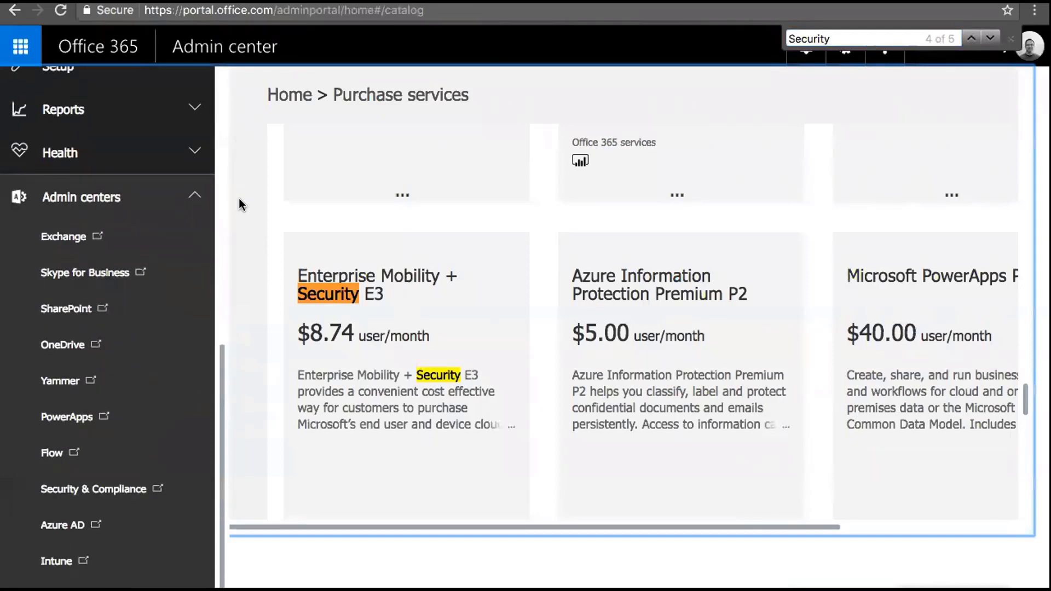
# In the Security & Compliance tab, go through the Alerts dashboard to the Alert policies list
pyautogui.hotkey('ctrl', 'Tab')
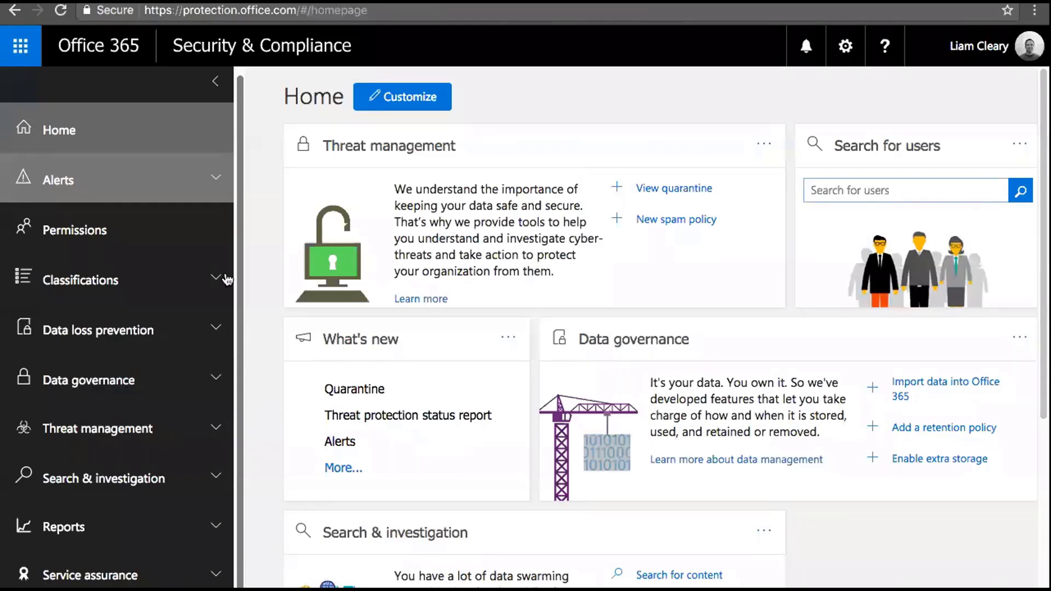
pyautogui.click(217, 181)
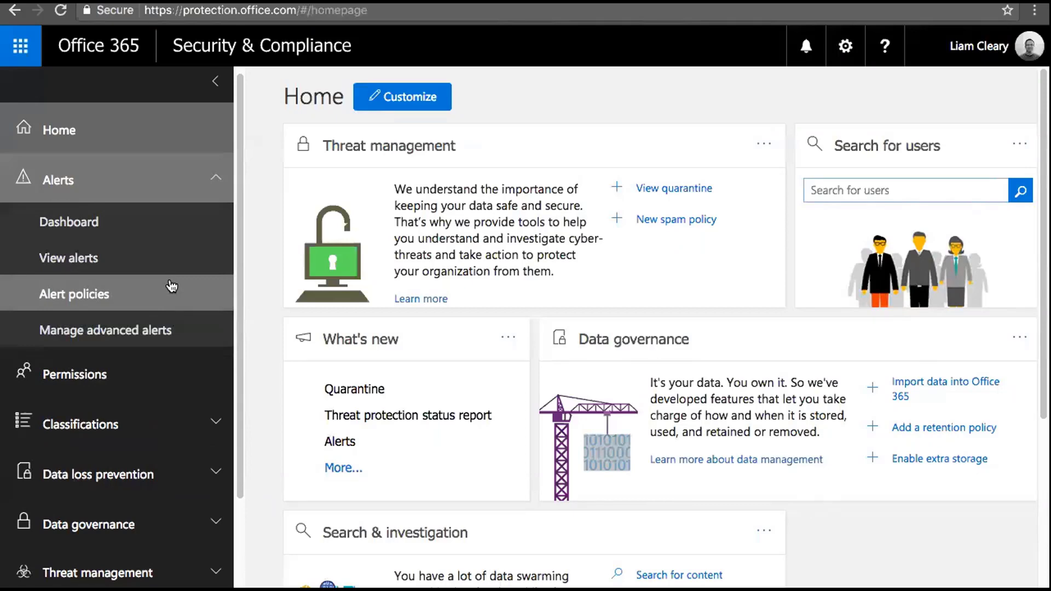
pyautogui.click(97, 219)
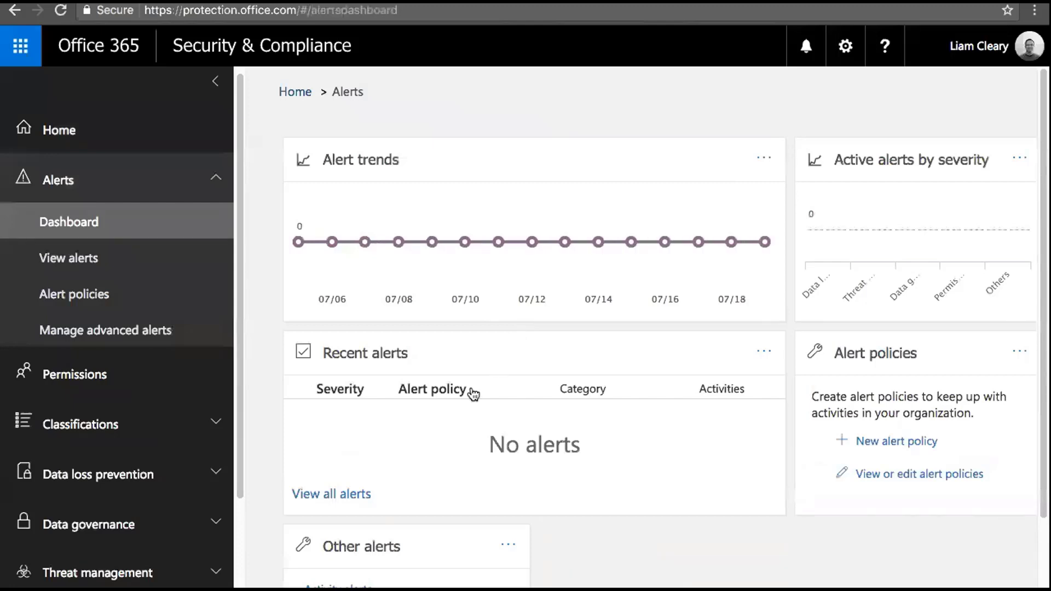
pyautogui.click(107, 300)
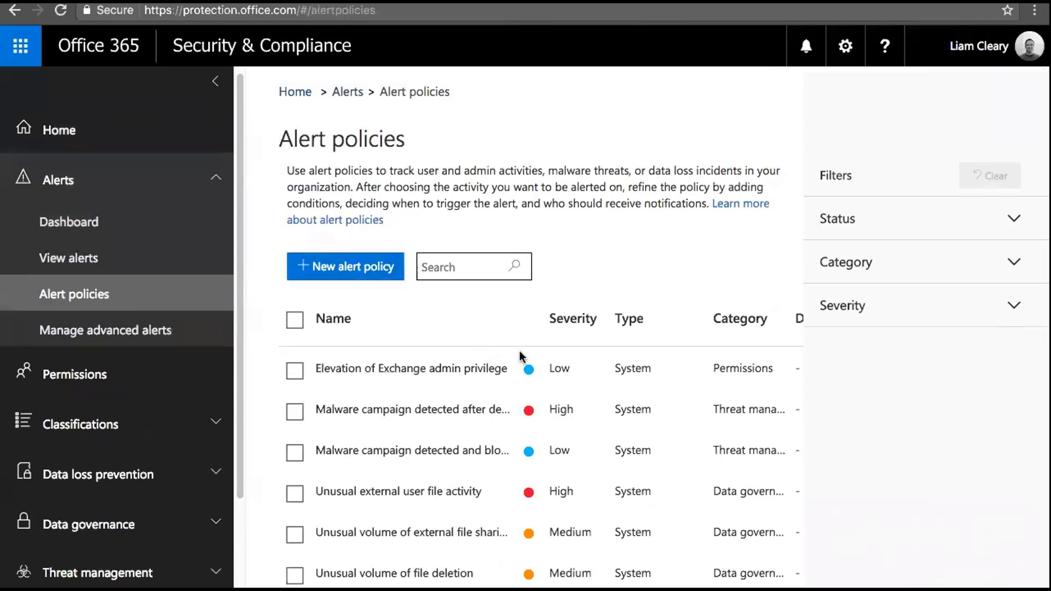
# View the Elevation of Exchange admin privilege policy's details, then start a new alert policy
pyautogui.moveTo(472, 366)
pyautogui.click(295, 370)
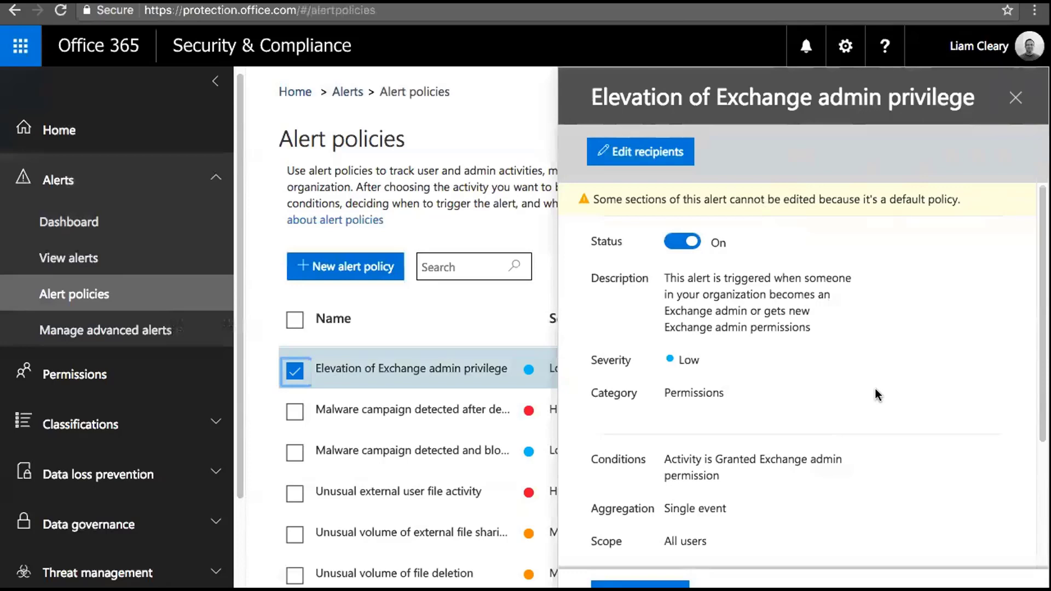
pyautogui.click(368, 270)
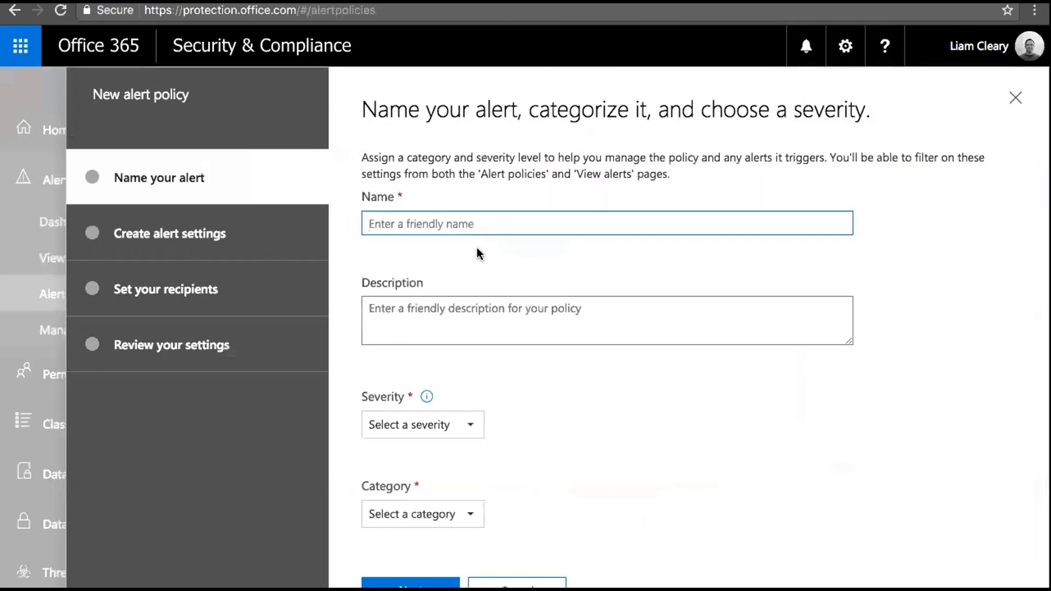
# Name the alert 'dfdsfsdf', describe it 'fsdfdsfs', and set High severity and Threat management category
pyautogui.write('dfdsfsdf')
pyautogui.click(460, 323)
pyautogui.write('fsdfdsfs')
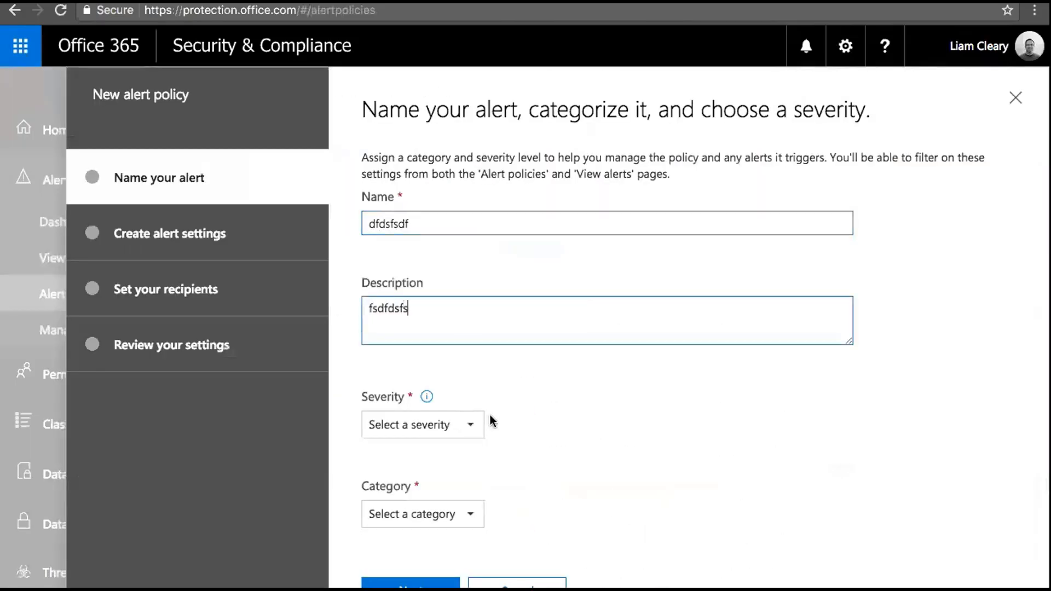
pyautogui.click(470, 430)
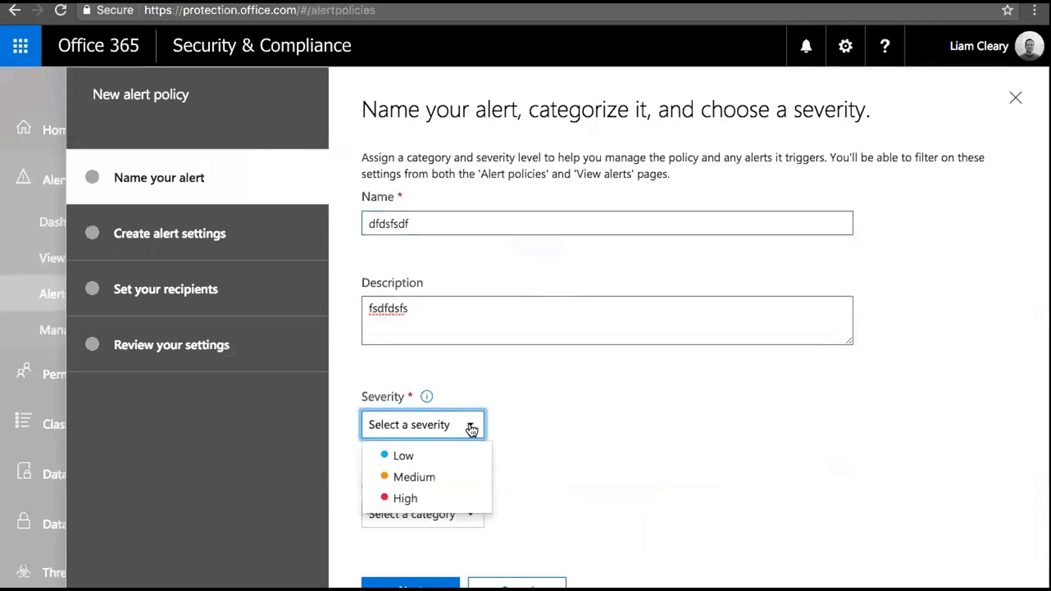
pyautogui.click(412, 497)
pyautogui.click(464, 514)
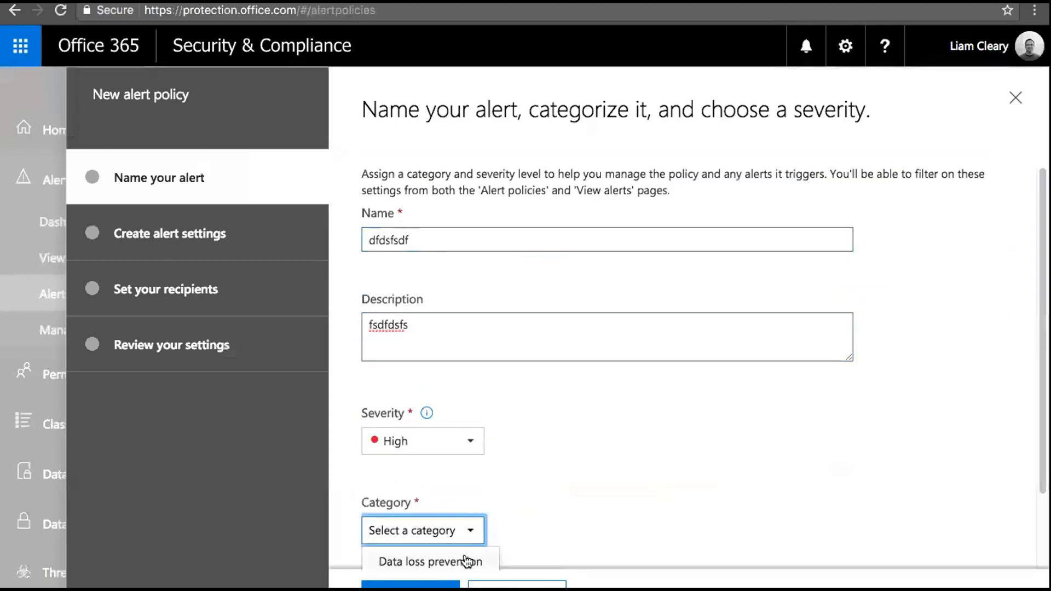
pyautogui.scroll(-3, 1034, 411)
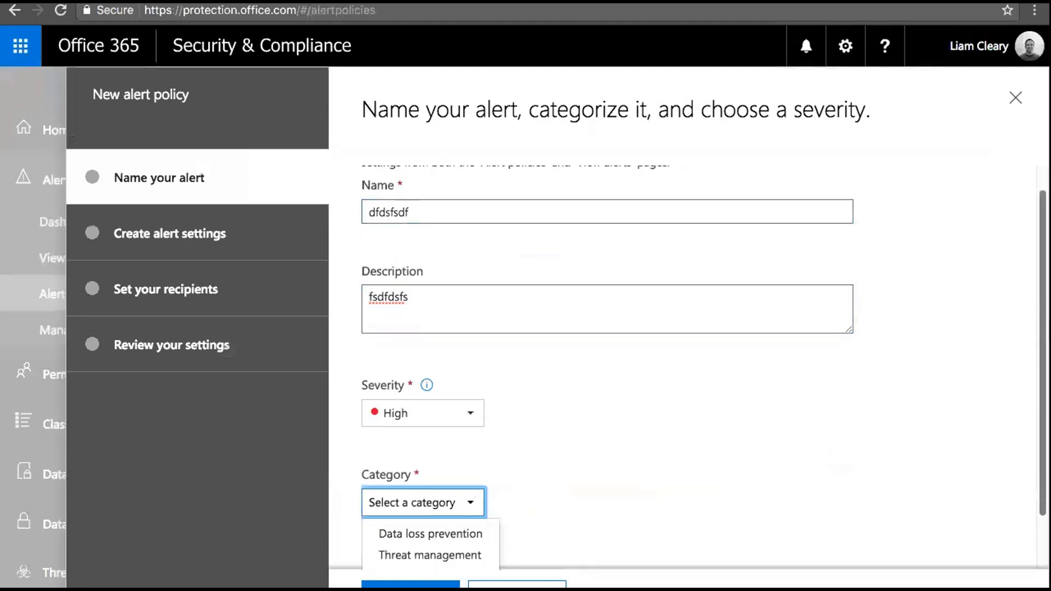
pyautogui.click(462, 491)
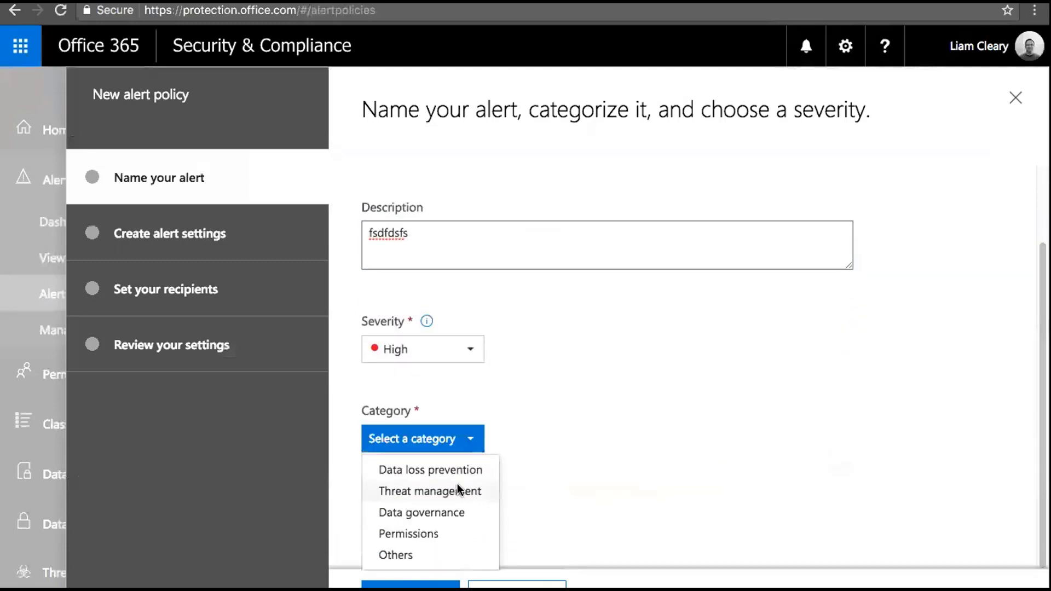
pyautogui.click(203, 241)
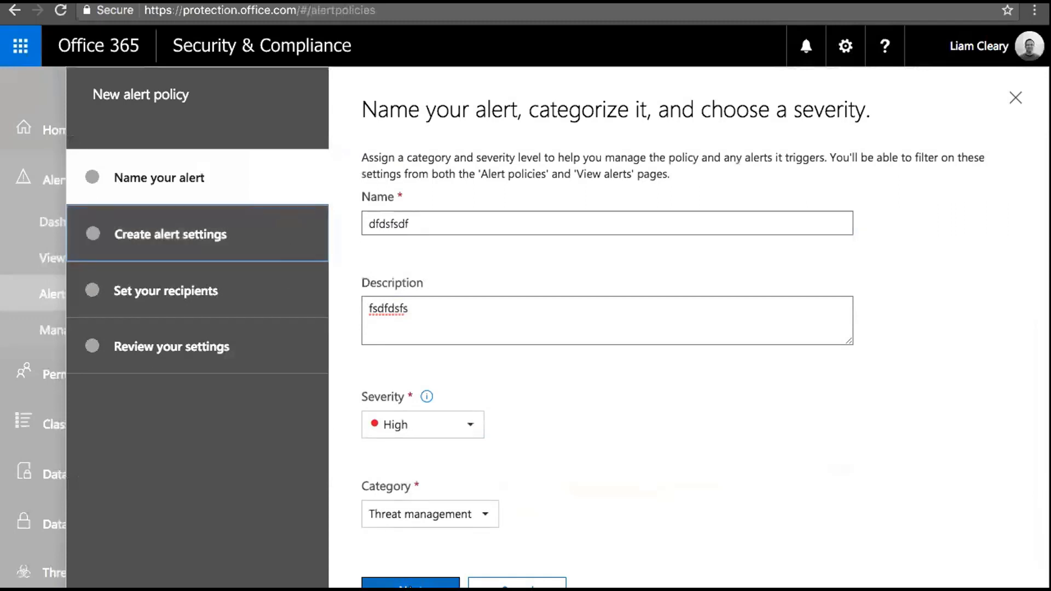
pyautogui.click(520, 266)
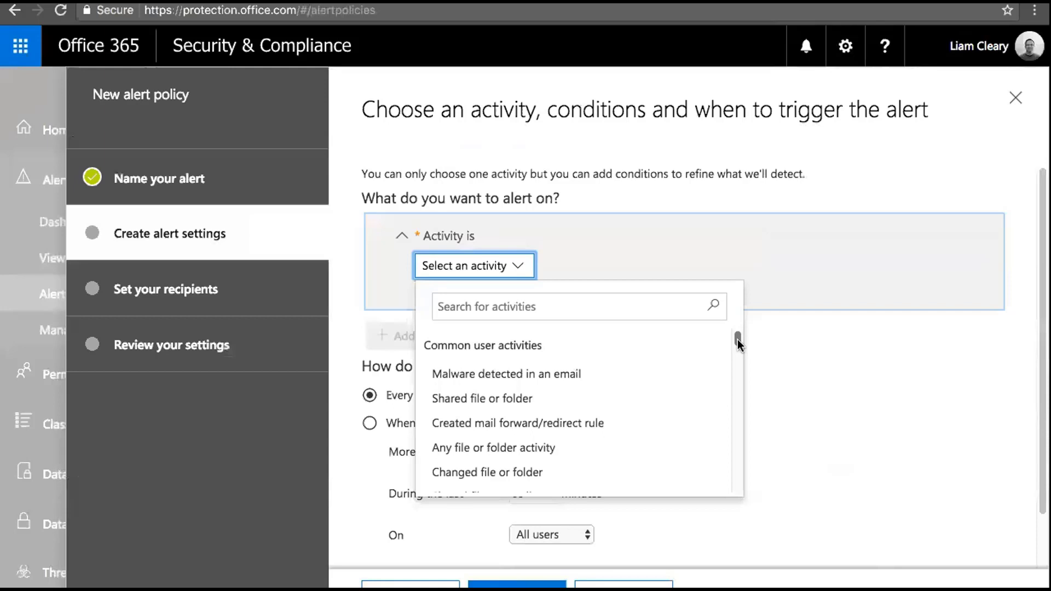
# Trigger the alert on Downloaded files to computer reaching 15 activities within 60 minutes
pyautogui.moveTo(737, 341); pyautogui.dragTo(738, 432)
pyautogui.click(586, 432)
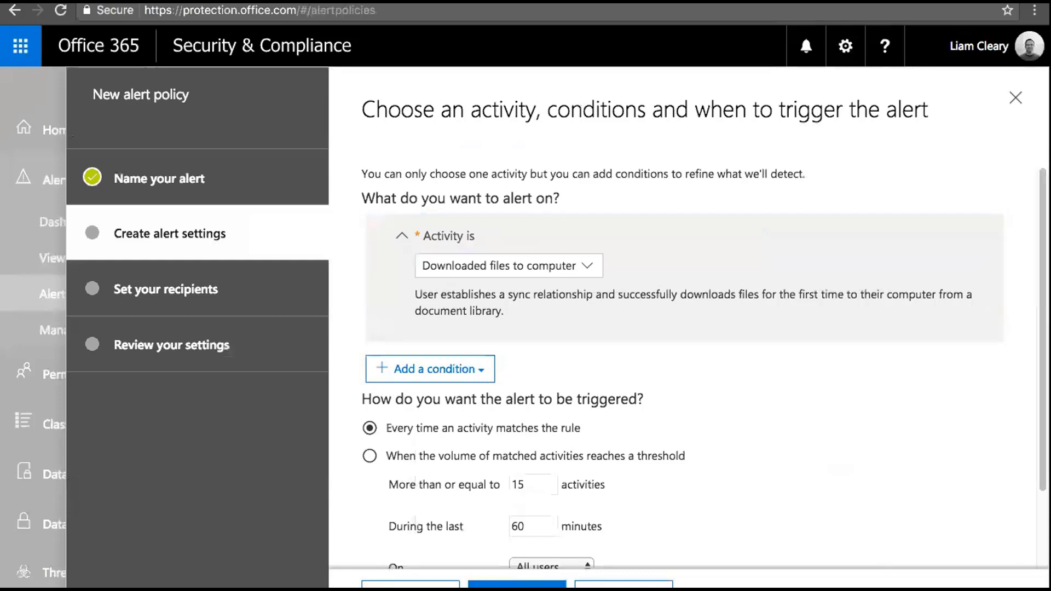
pyautogui.scroll(-3, 700, 347)
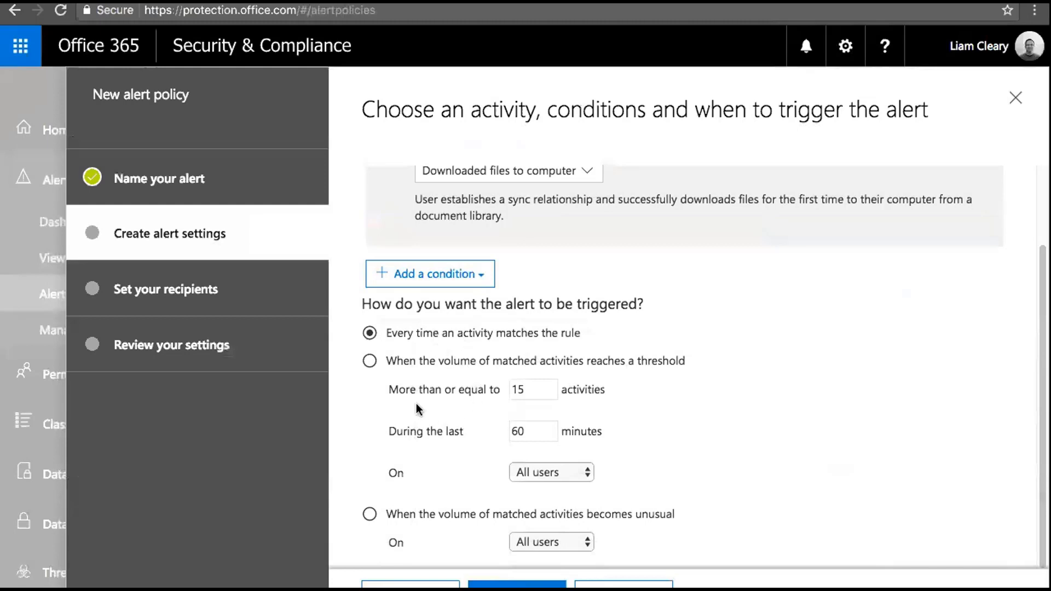
pyautogui.click(369, 361)
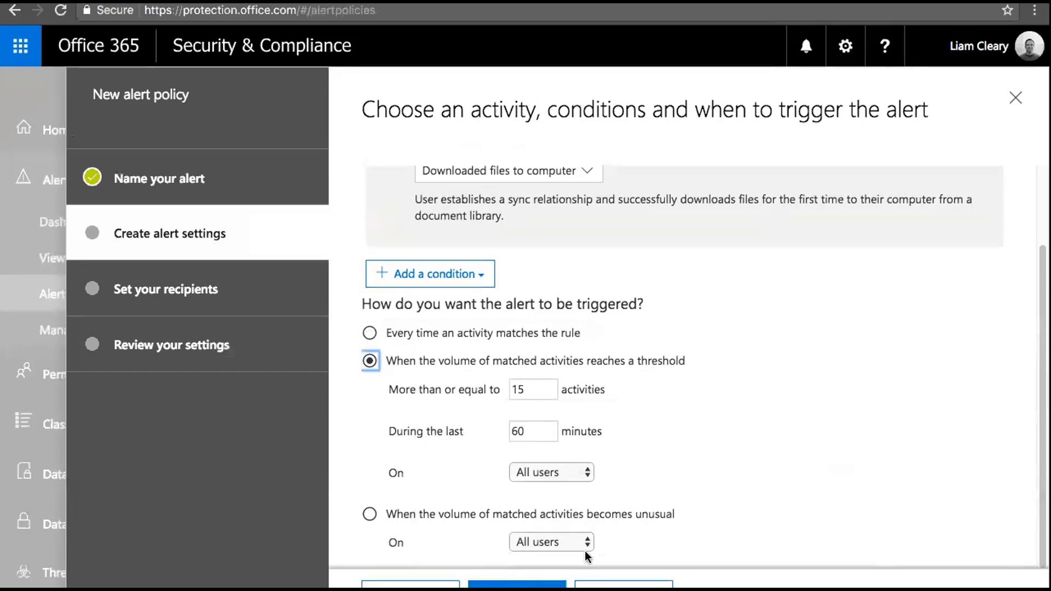
pyautogui.click(517, 584)
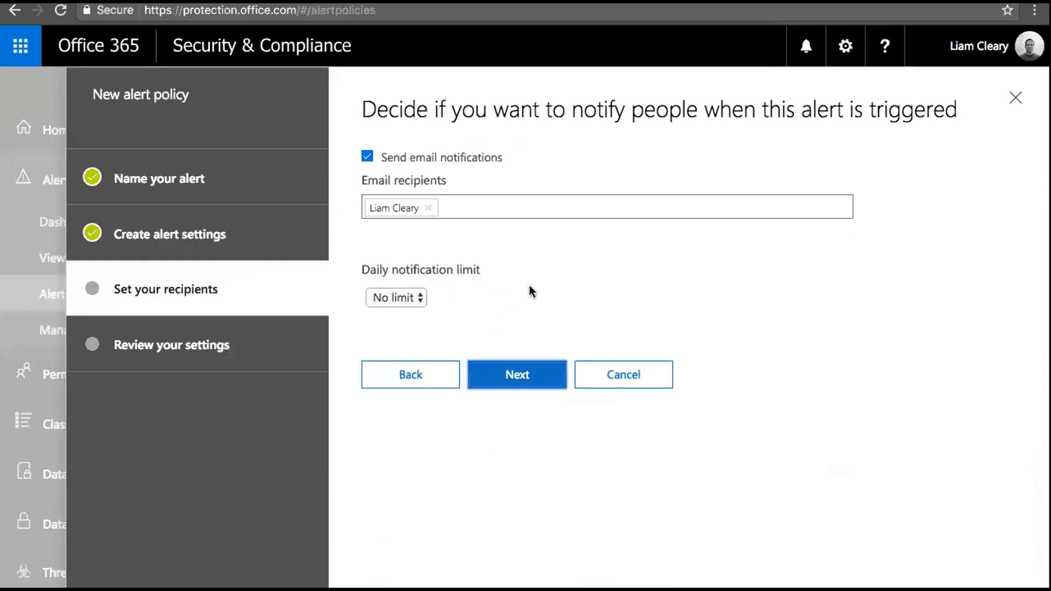
# Review the alert's settings summary, then cancel the wizard and confirm discarding the policy
pyautogui.click(507, 375)
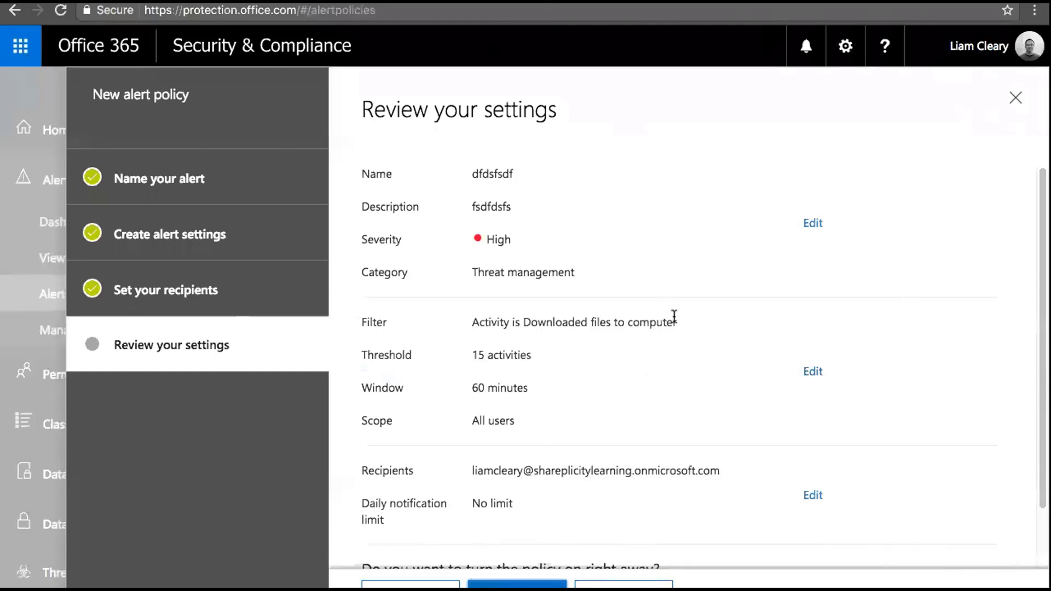
pyautogui.moveTo(676, 323); pyautogui.dragTo(464, 322)
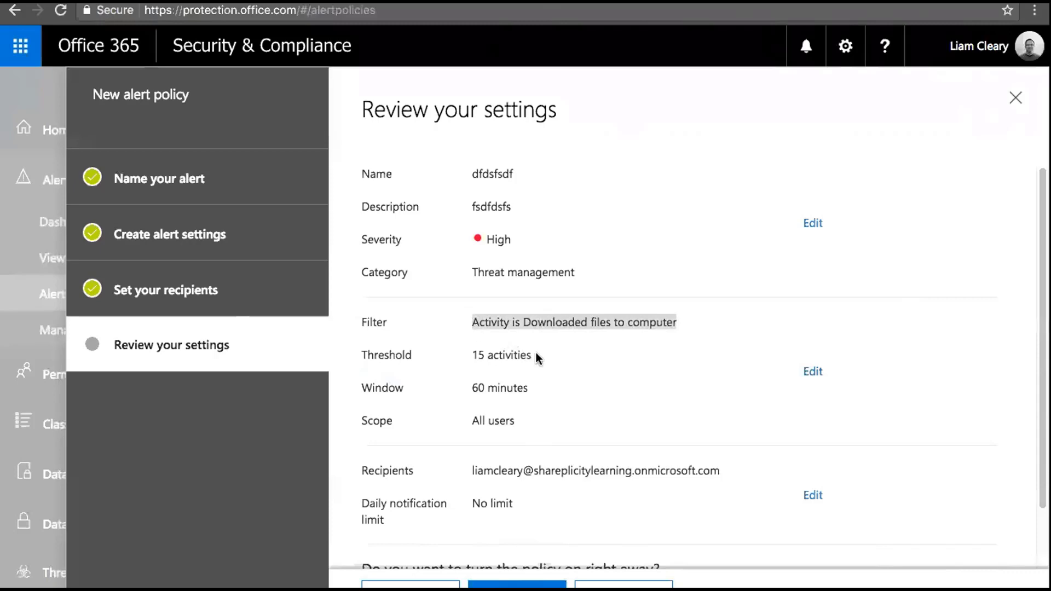
pyautogui.click(1014, 99)
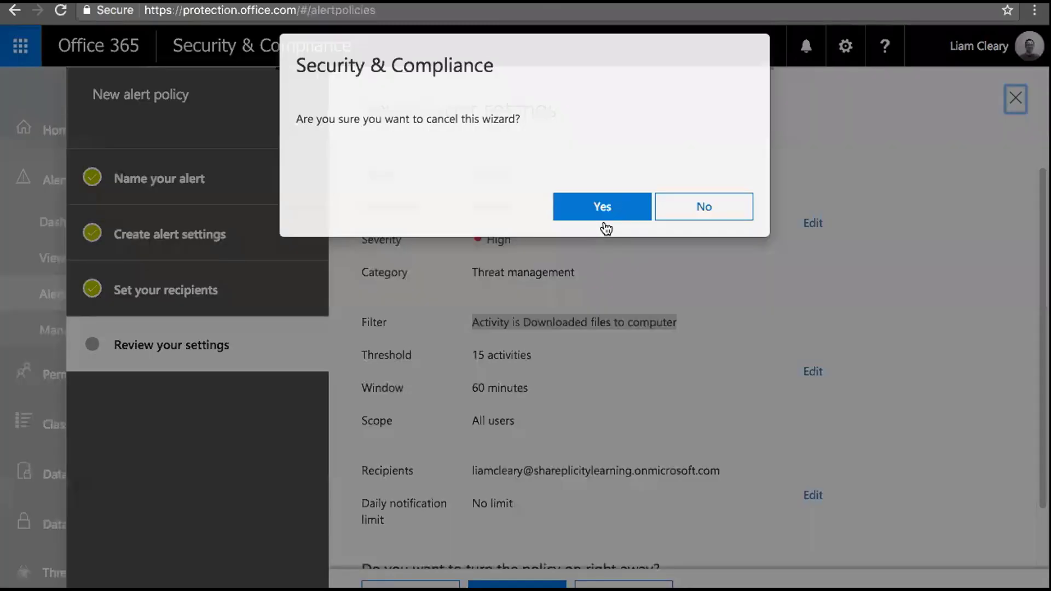
pyautogui.click(603, 218)
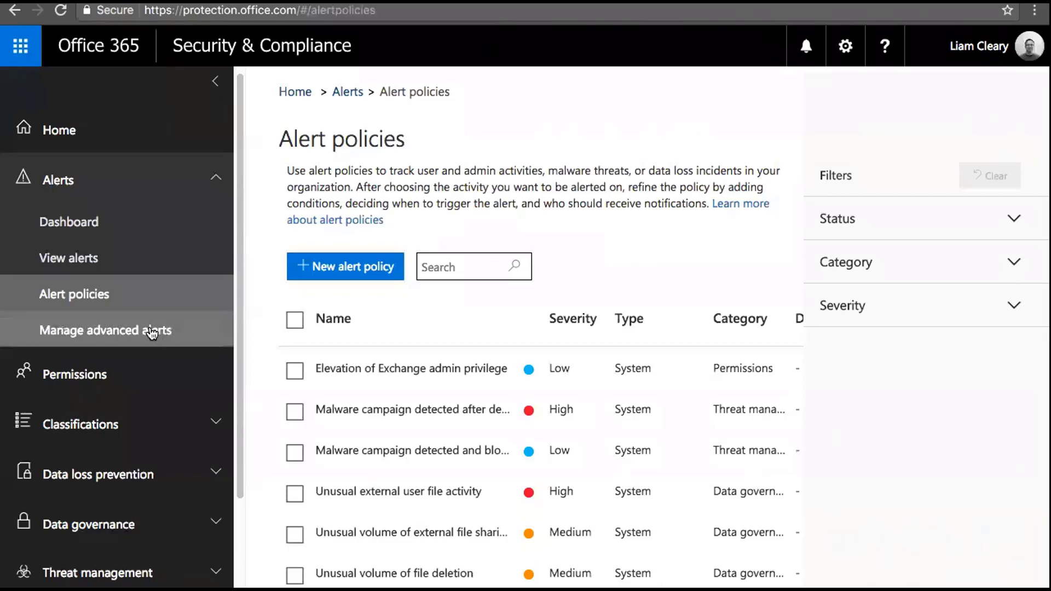
# Go from Manage advanced alerts to Advanced Security Management's Policies page listing 5 policies
pyautogui.click(122, 331)
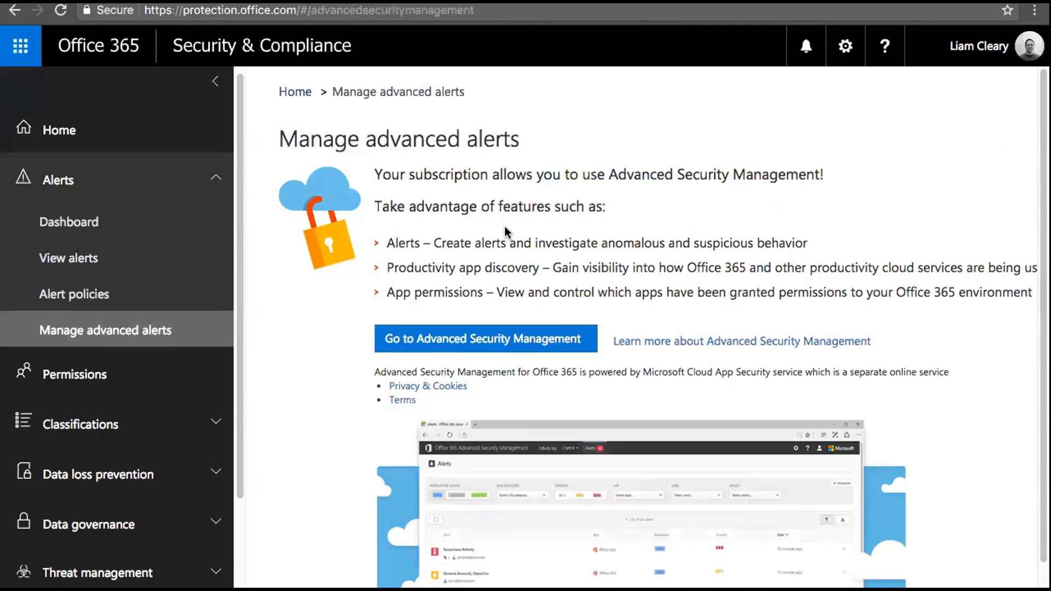
pyautogui.click(502, 343)
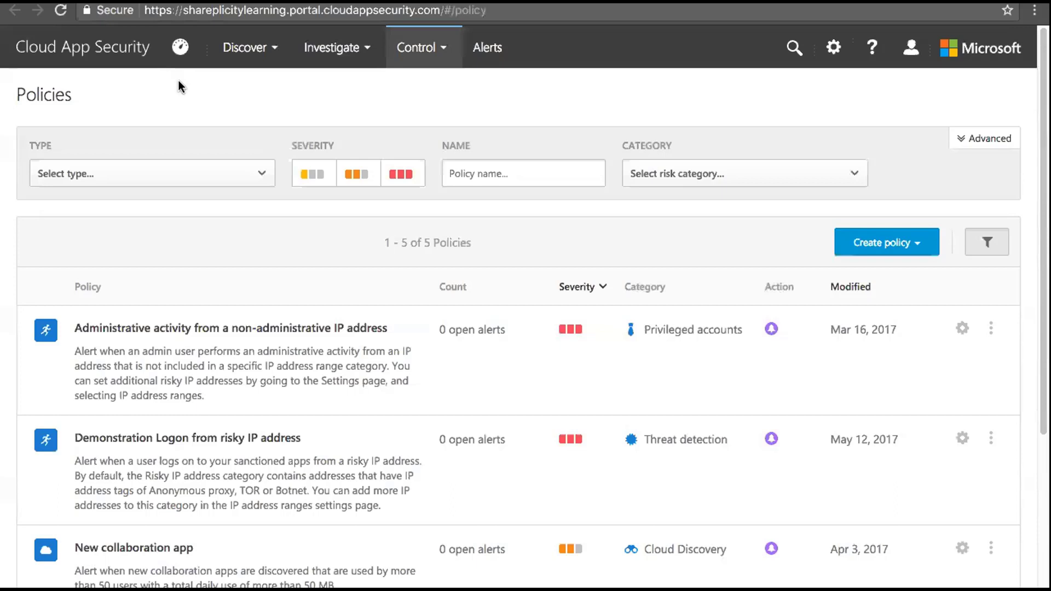
# Browse the General dashboard's totals: 6.6K activities, 948 files, 7 accounts, 0 open alerts
pyautogui.click(181, 49)
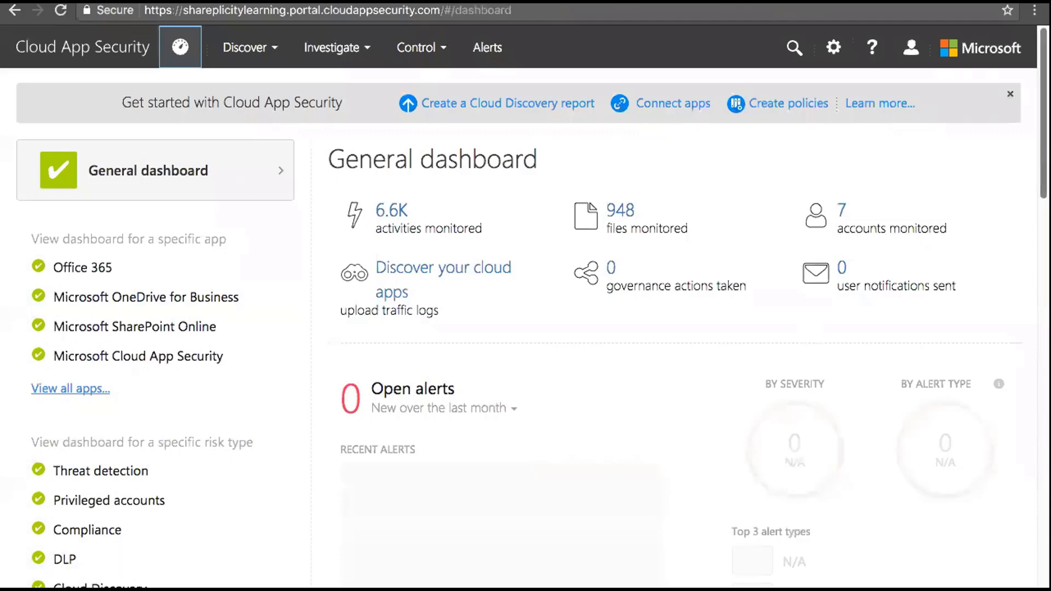
pyautogui.scroll(-10, 539, 325)
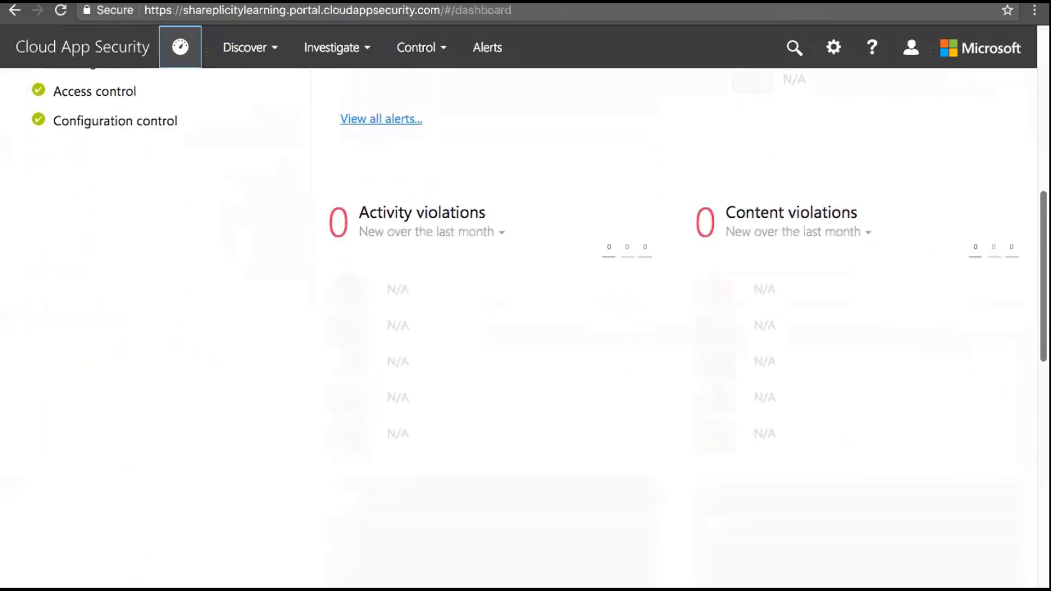
pyautogui.scroll(-2, 539, 325)
pyautogui.scroll(6, 539, 325)
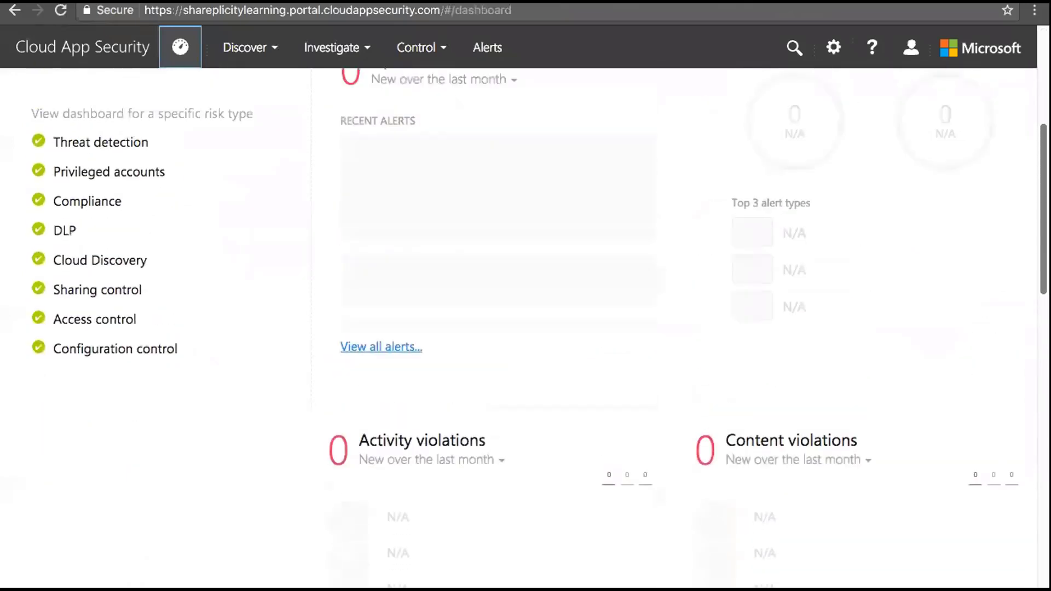
pyautogui.scroll(6, 681, 112)
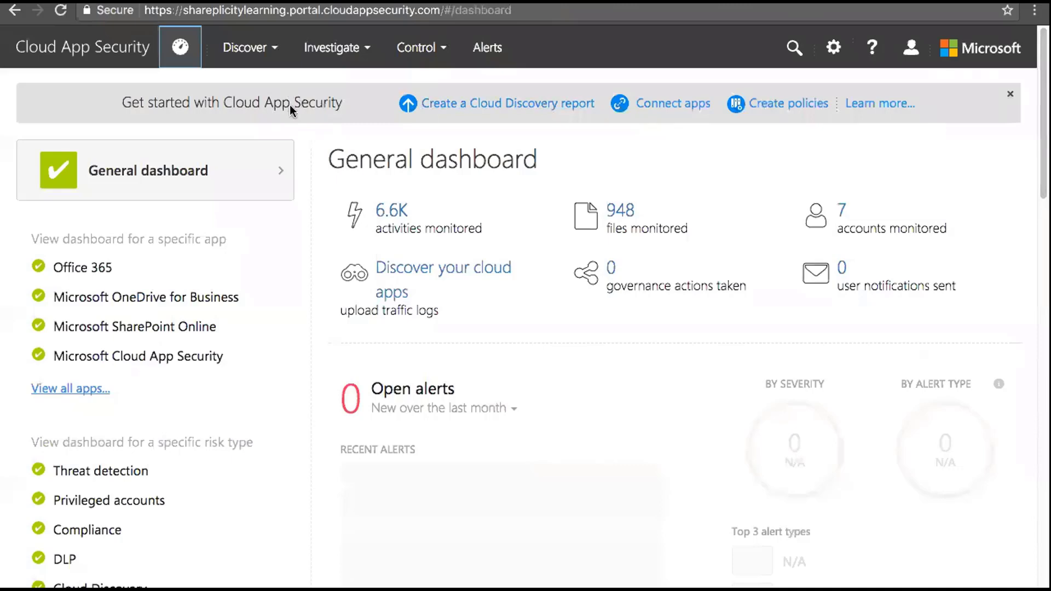
# Open the 6.6K monitored activities and scroll through the log-on, file access and Get-RoleGroup entries
pyautogui.click(397, 214)
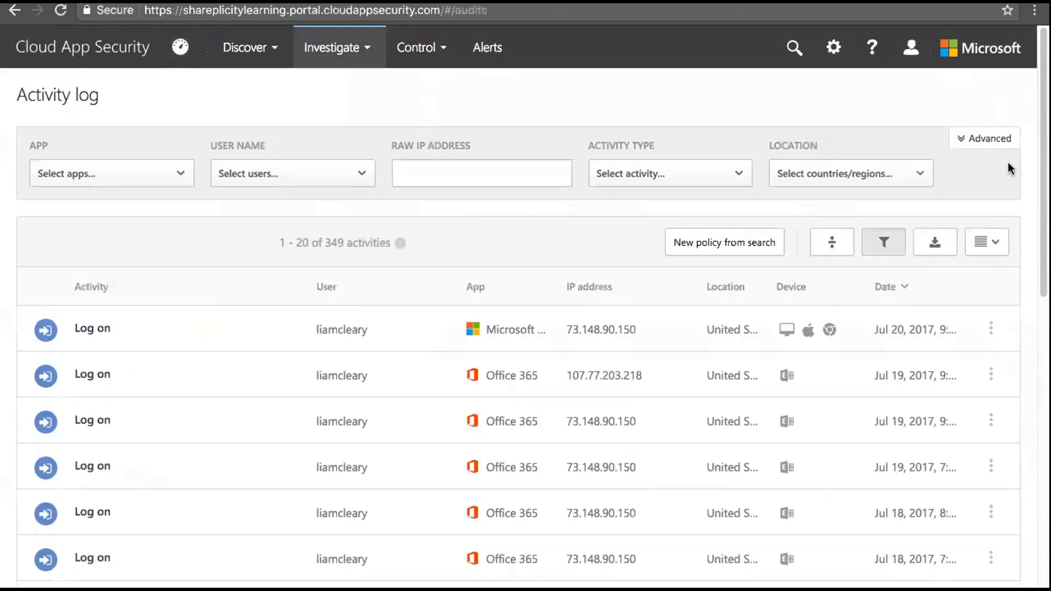
pyautogui.scroll(-5, 526, 328)
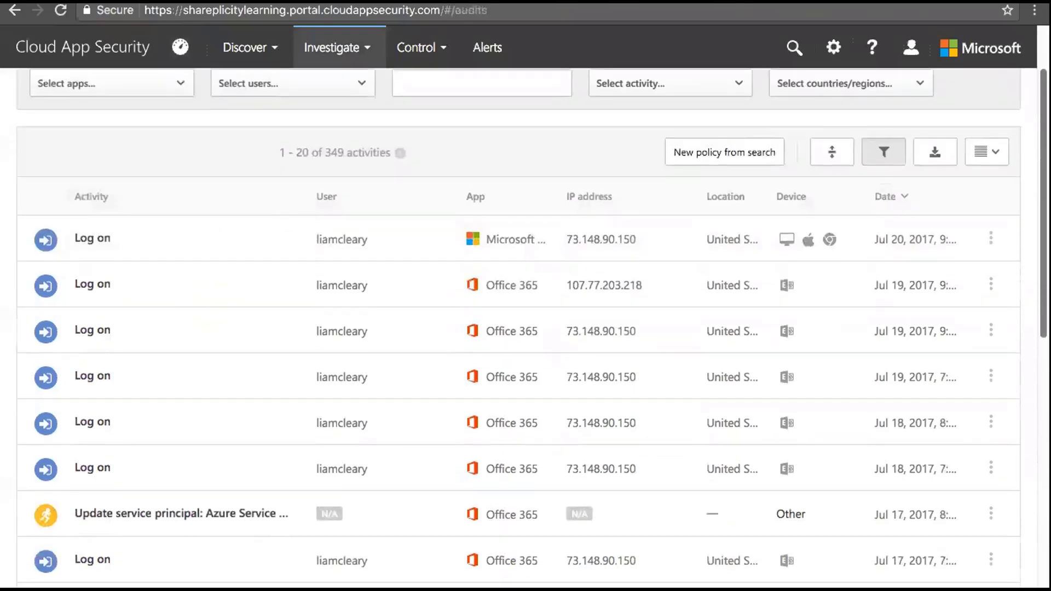
pyautogui.scroll(-2, 526, 328)
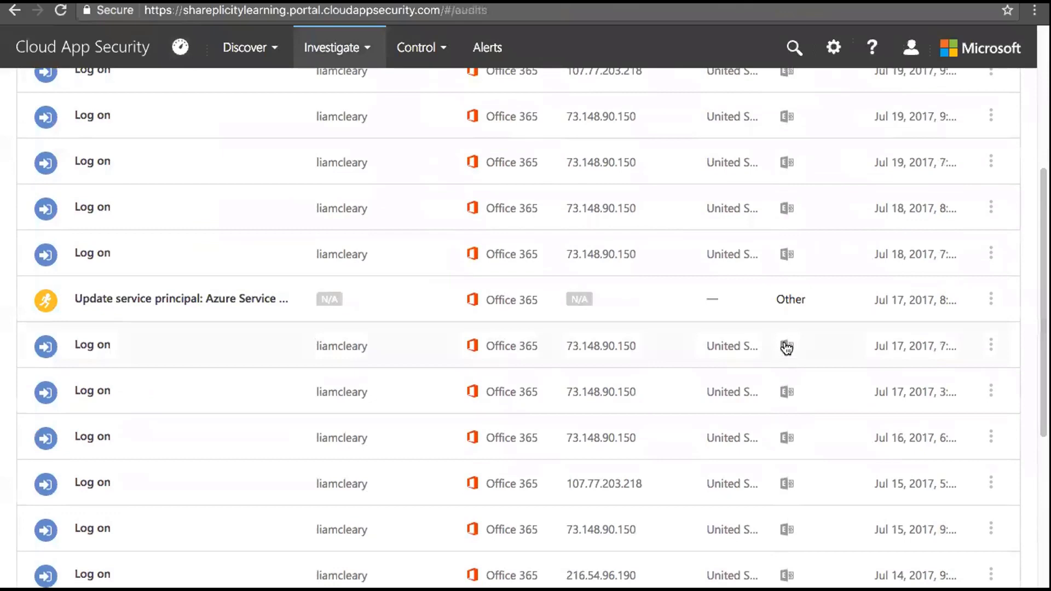
pyautogui.moveTo(1039, 307); pyautogui.dragTo(1032, 436)
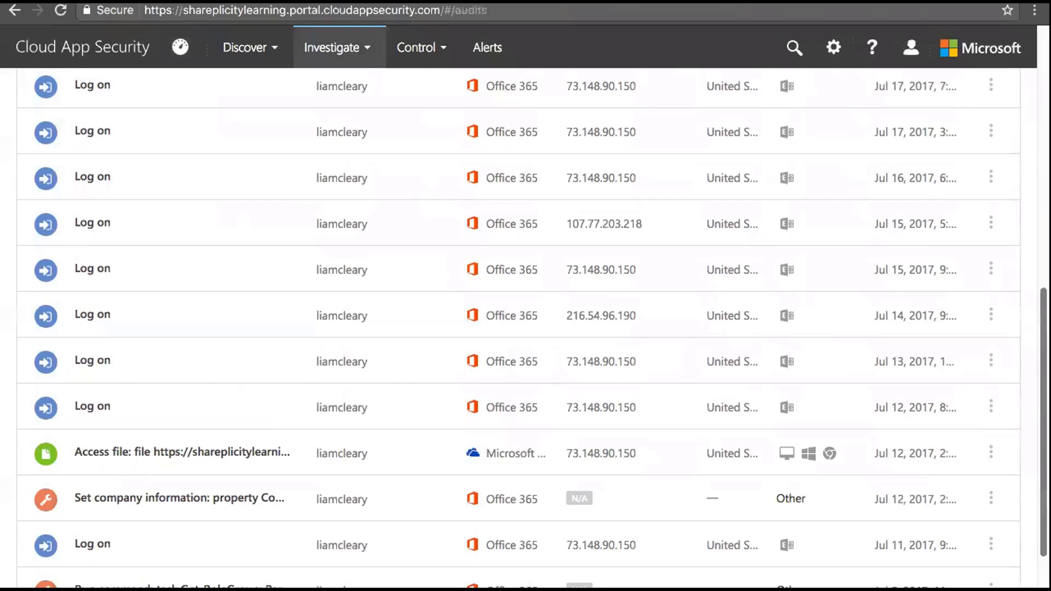
pyautogui.scroll(-3, 1023, 465)
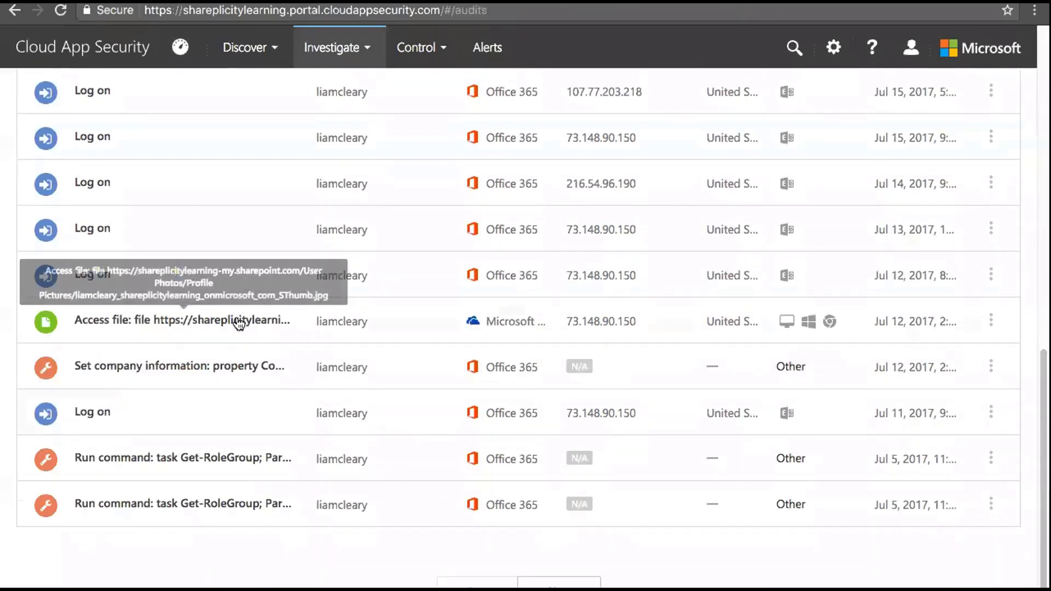
# Expand the Jul 12, 2017 Access file entry to see its device, location and ISP
pyautogui.click(240, 323)
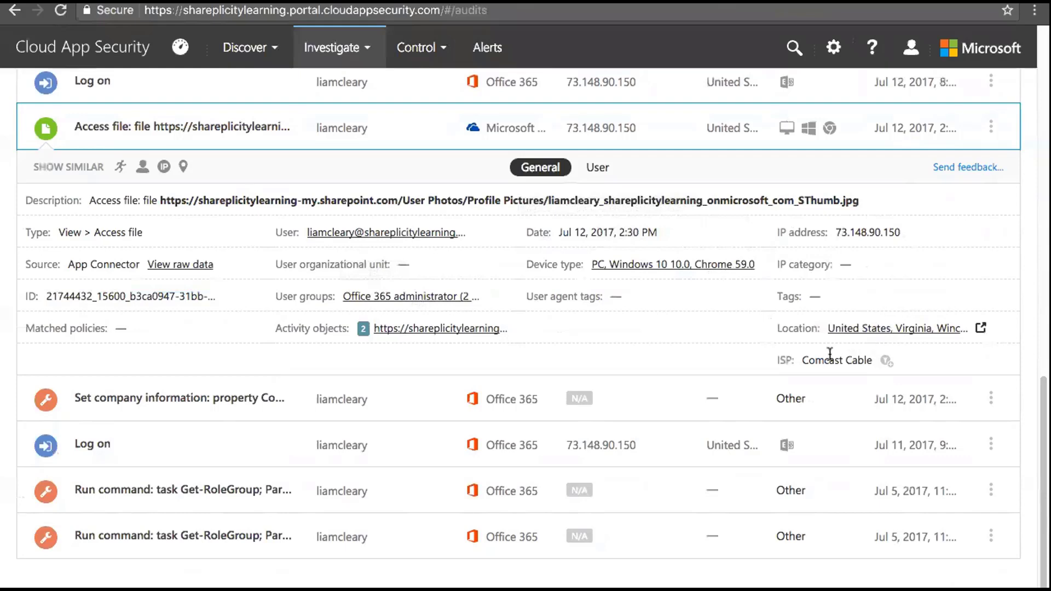
pyautogui.click(189, 264)
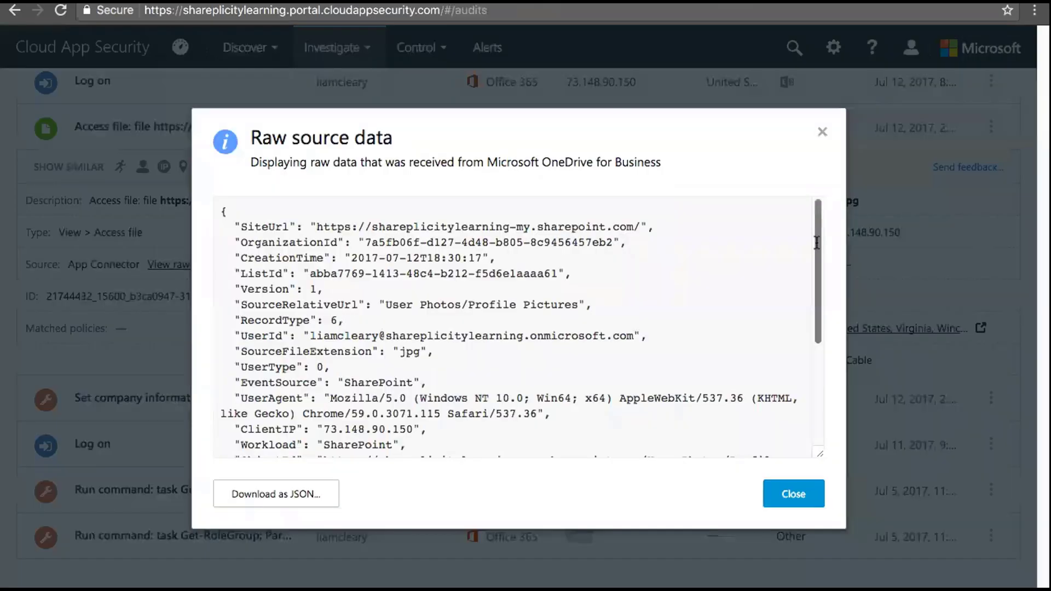
pyautogui.moveTo(817, 245); pyautogui.dragTo(817, 372)
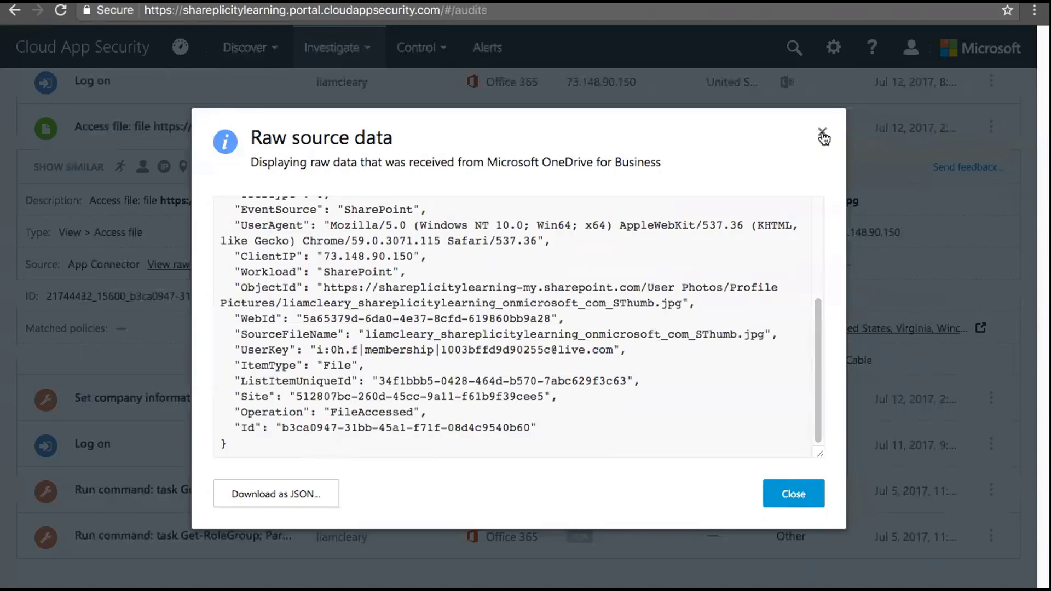
pyautogui.click(822, 137)
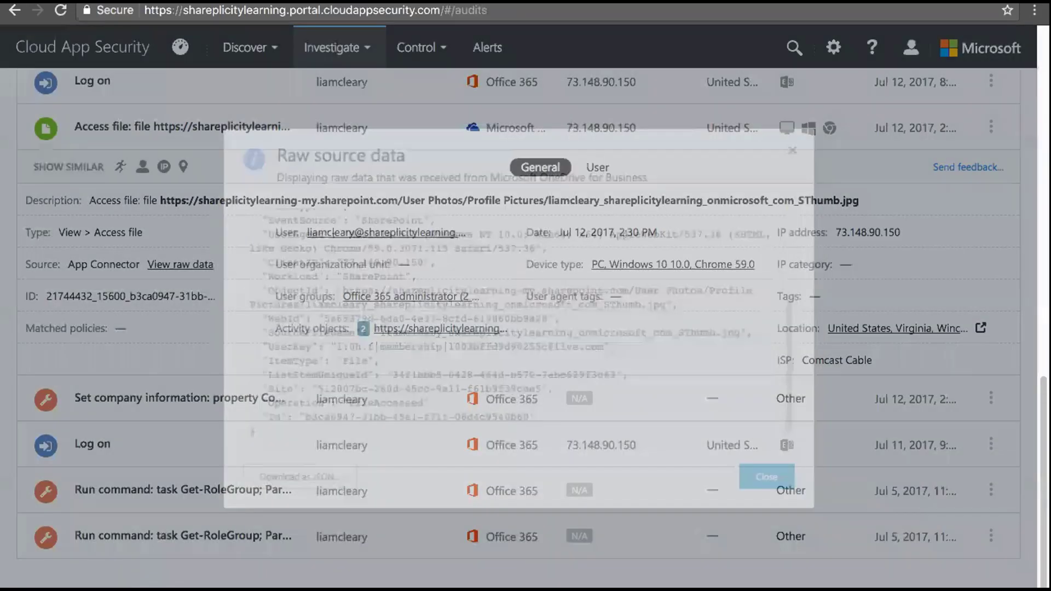
pyautogui.scroll(10, 595, 68)
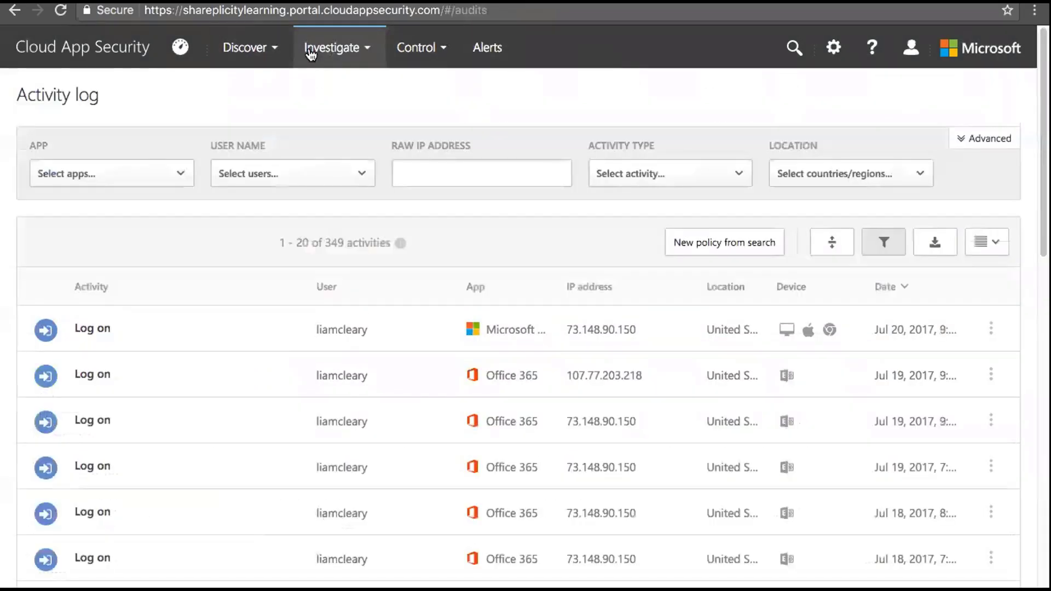
# Look over the Discover and Investigate menus, then open Control > Templates
pyautogui.click(278, 49)
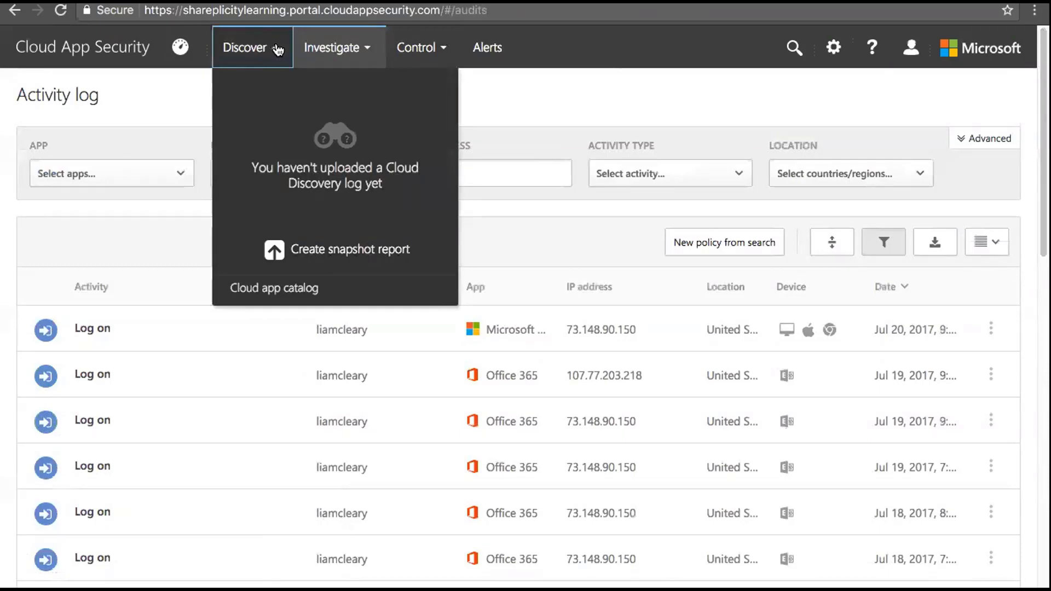
pyautogui.click(277, 49)
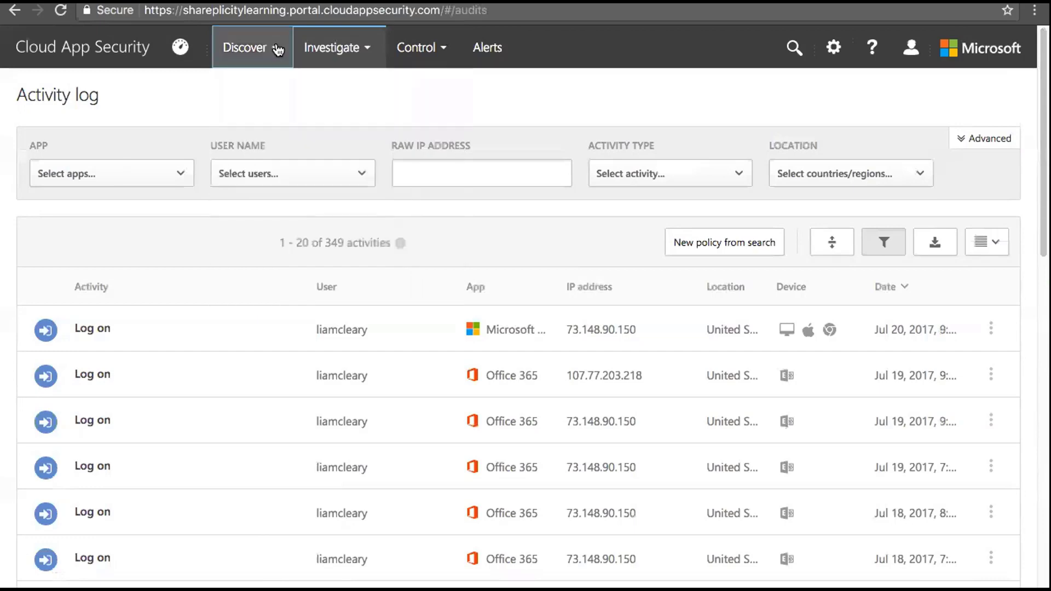
pyautogui.click(277, 49)
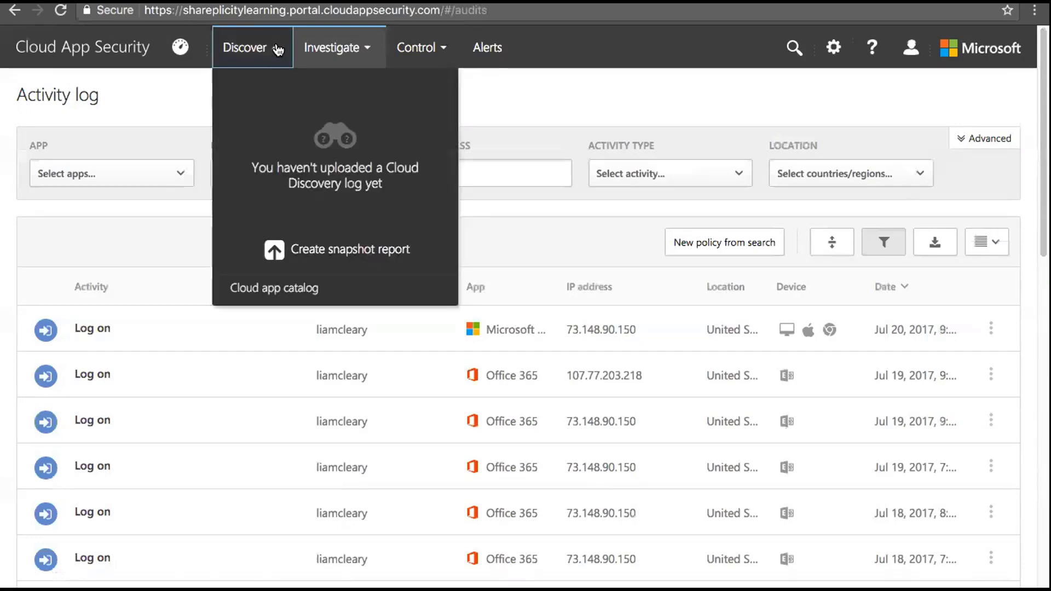
pyautogui.click(277, 49)
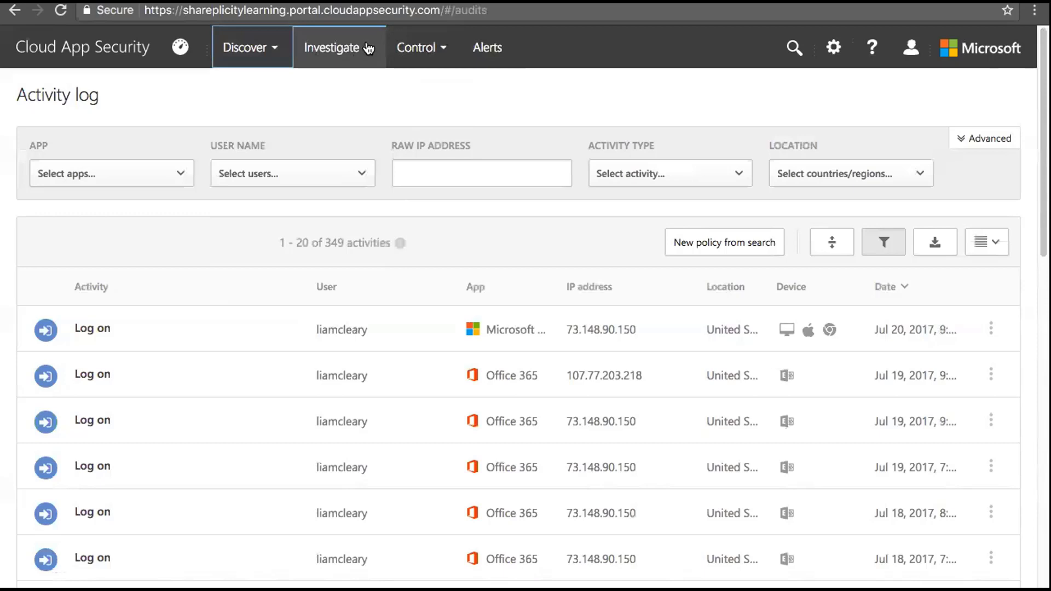
pyautogui.click(369, 49)
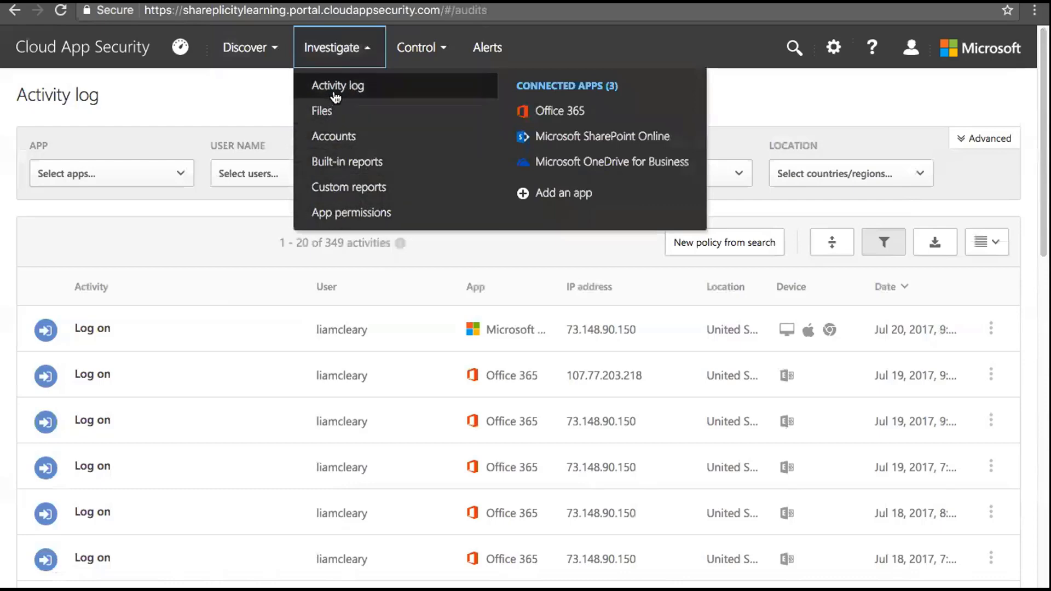
pyautogui.click(364, 48)
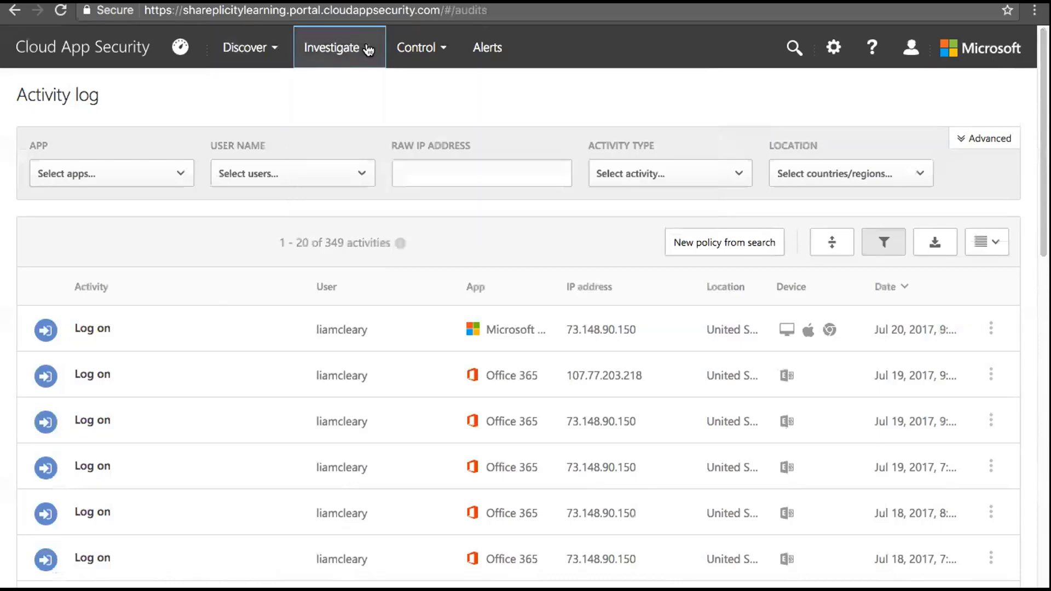
pyautogui.click(446, 49)
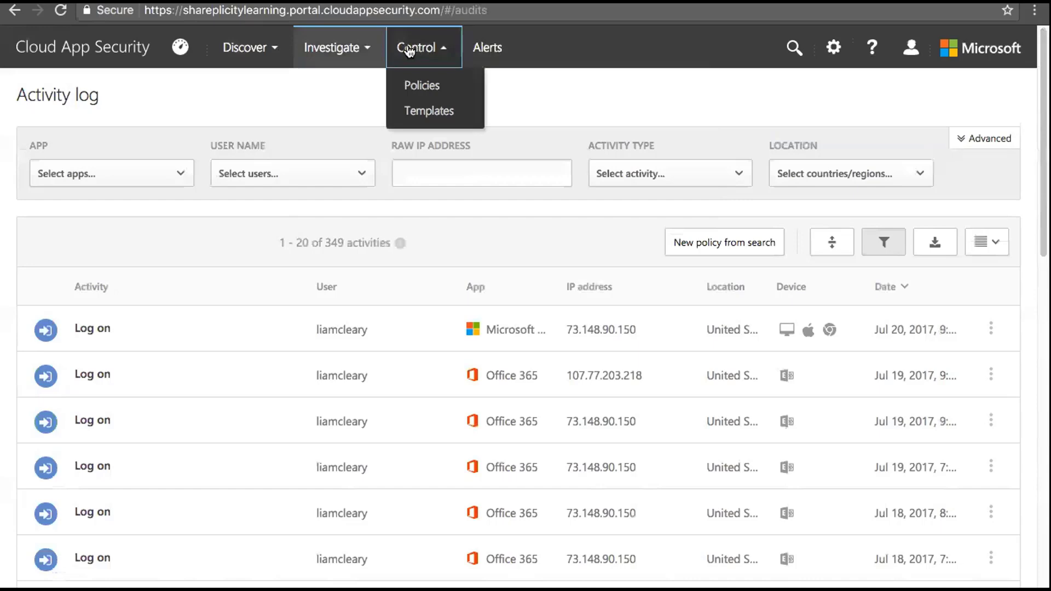
pyautogui.click(428, 112)
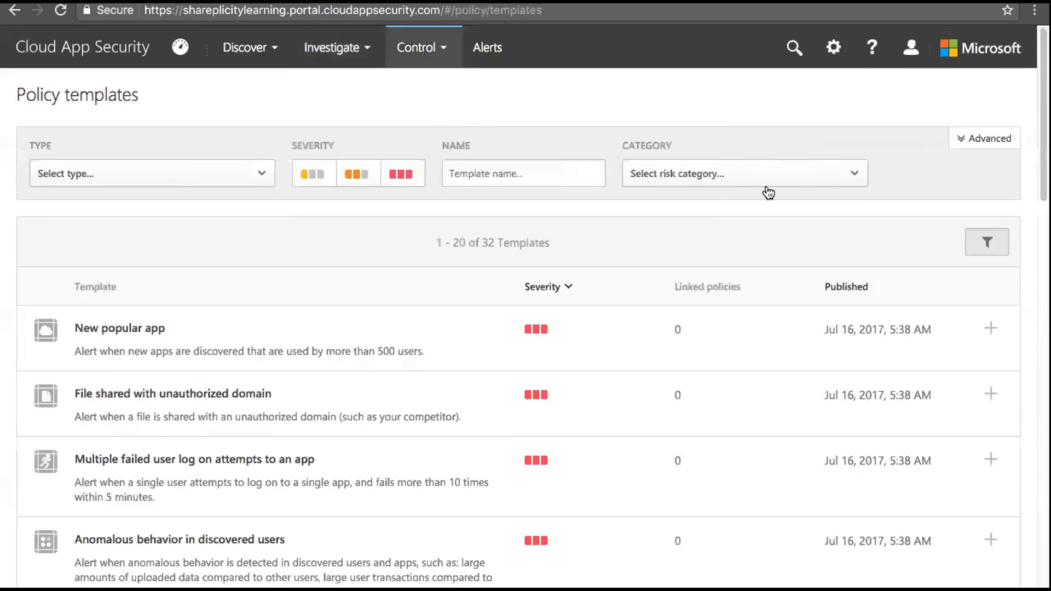
pyautogui.scroll(-4, 702, 175)
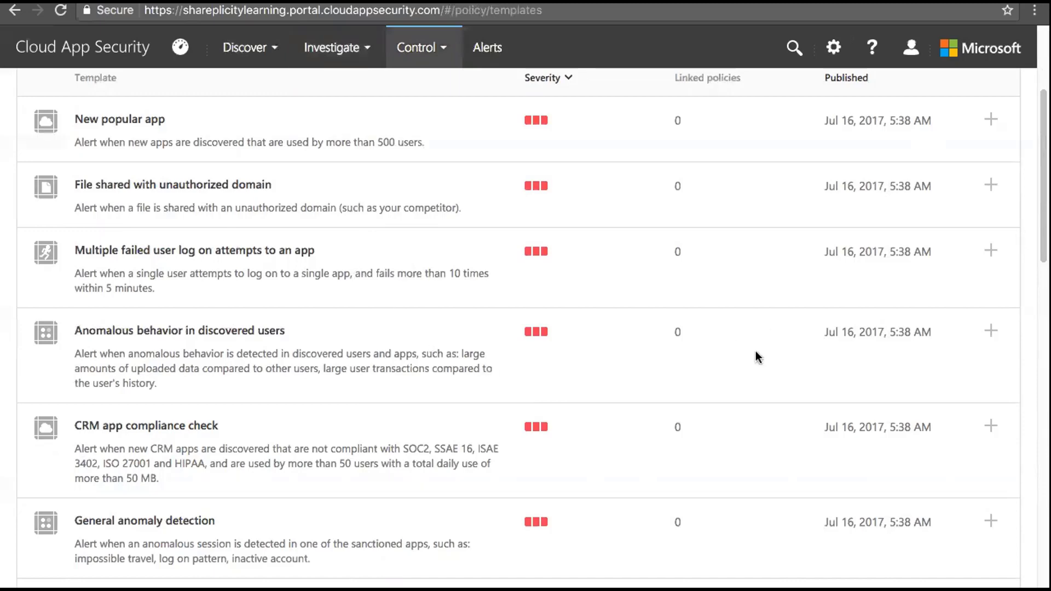
pyautogui.moveTo(1041, 240); pyautogui.dragTo(1041, 333)
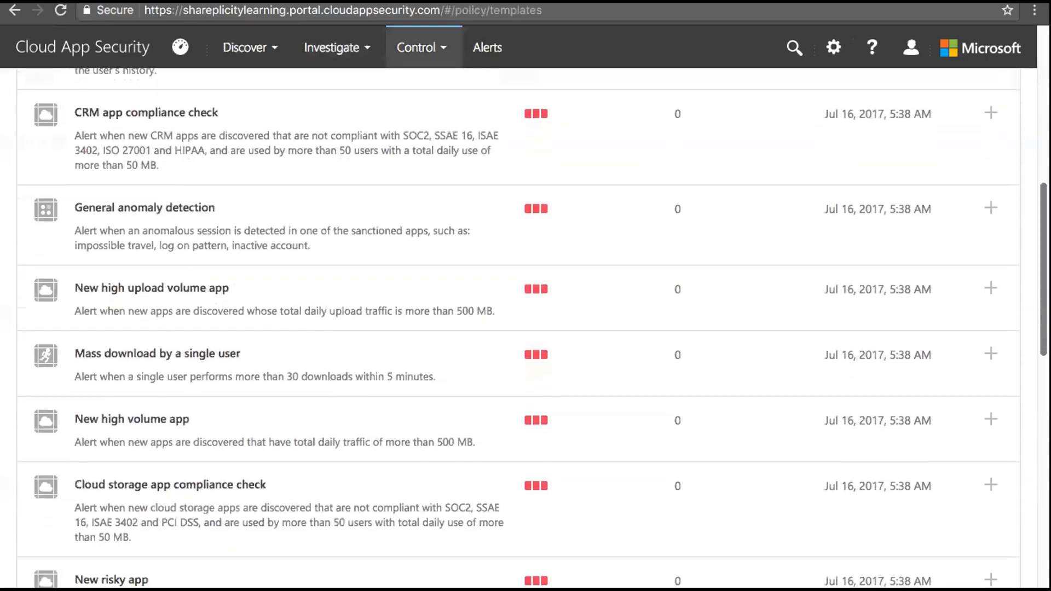
pyautogui.scroll(-3, 346, 171)
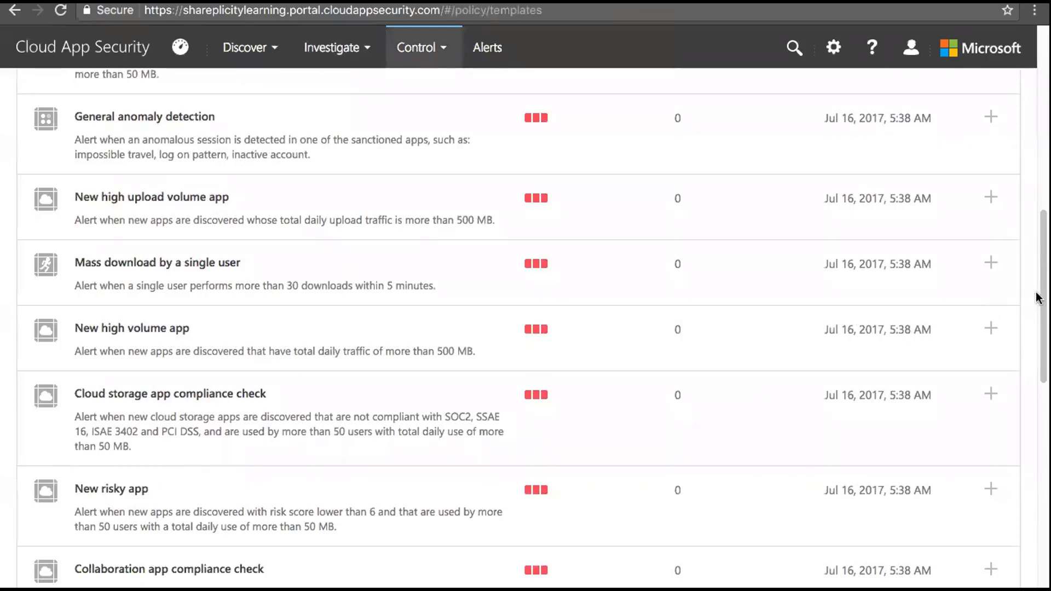
pyautogui.moveTo(1037, 298); pyautogui.dragTo(1038, 409)
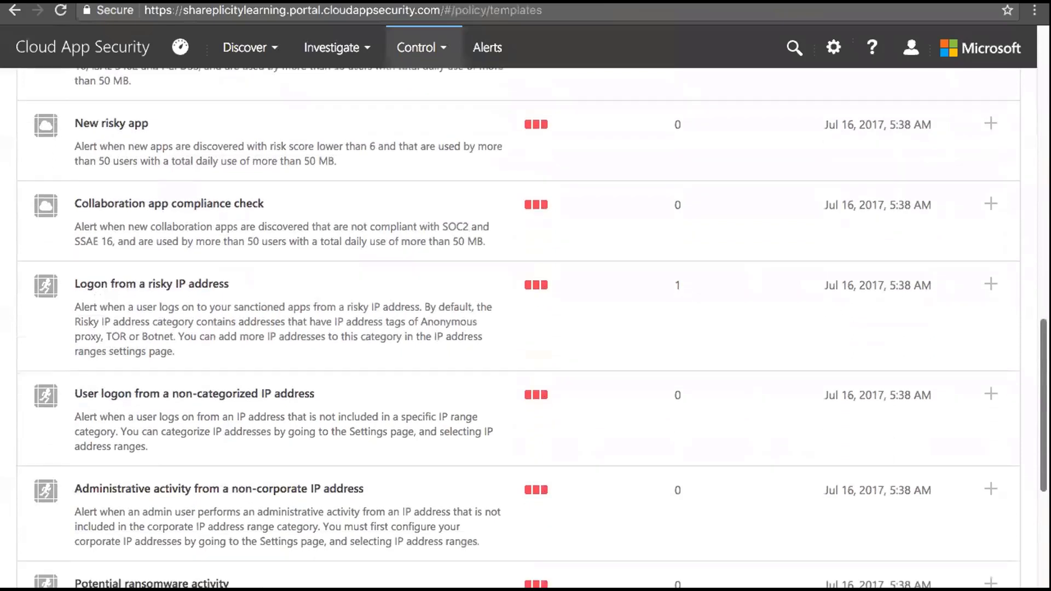
pyautogui.scroll(-3, 616, 424)
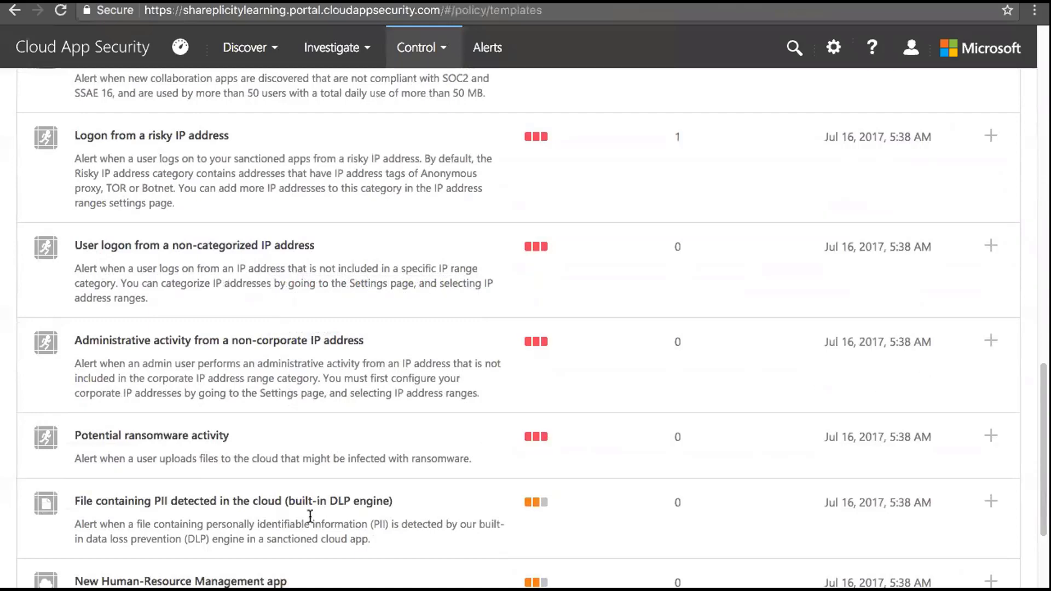
pyautogui.scroll(-2, 310, 516)
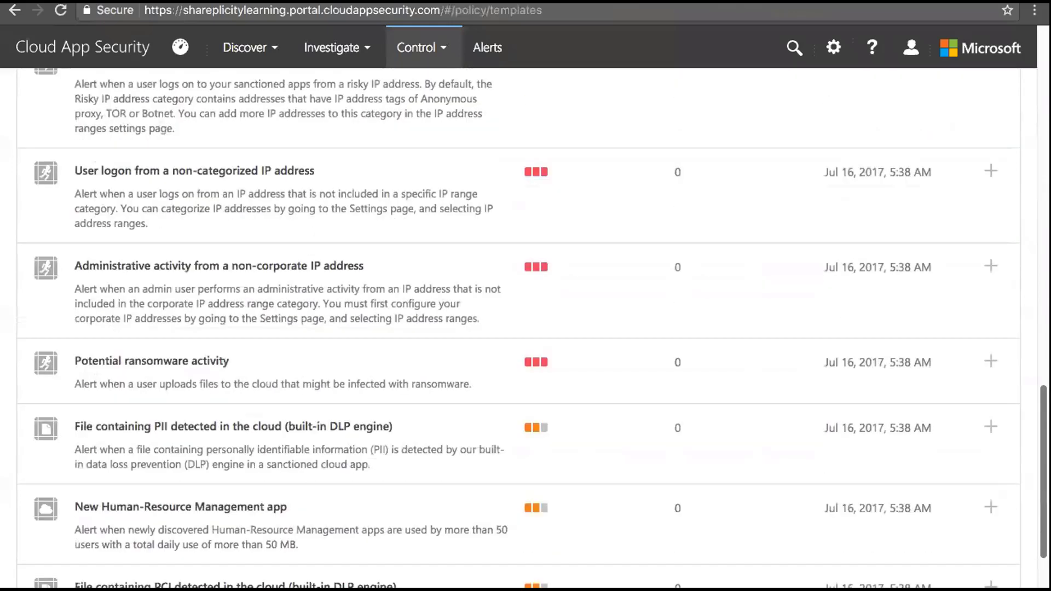
pyautogui.scroll(-5, 526, 328)
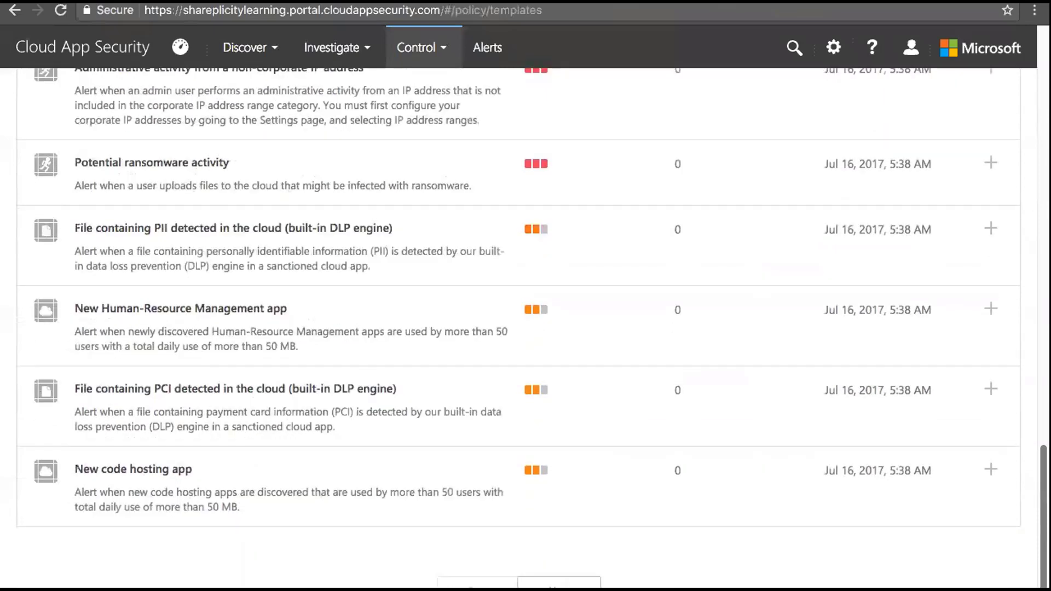
pyautogui.moveTo(393, 388); pyautogui.dragTo(289, 389)
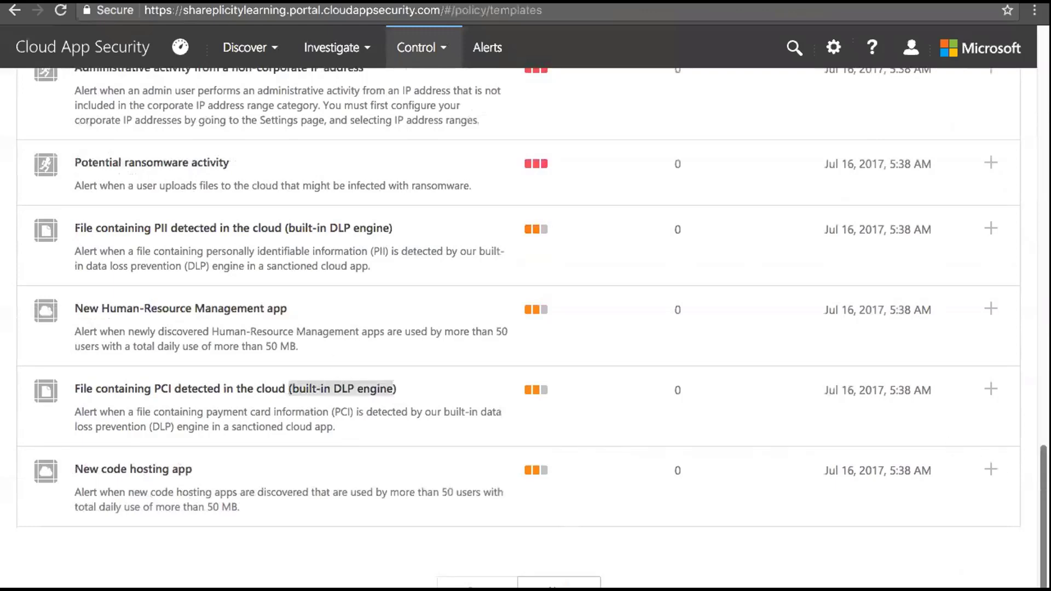
pyautogui.scroll(15, 535, 47)
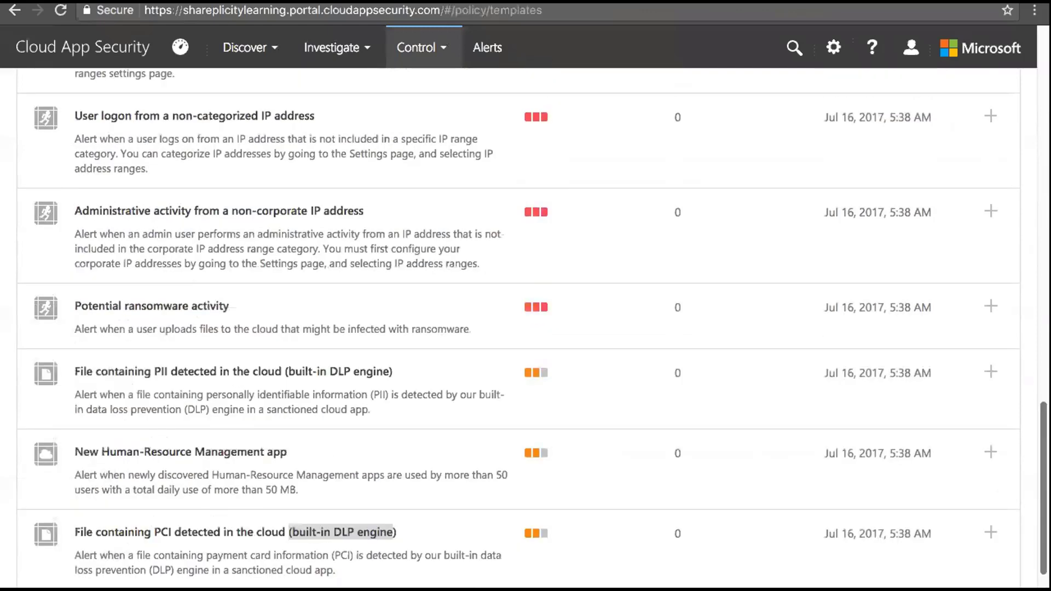
pyautogui.click(447, 53)
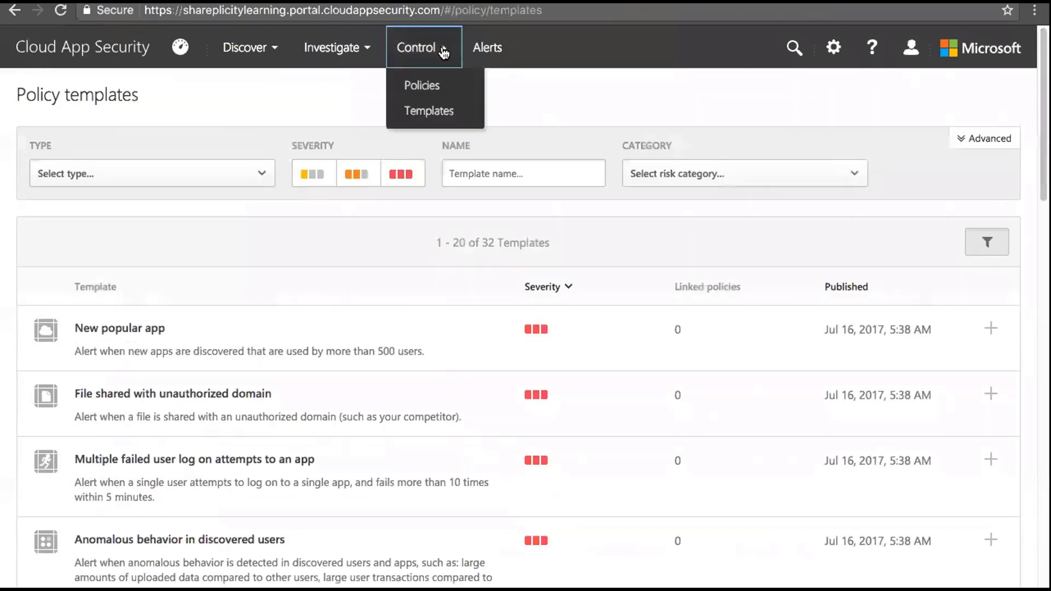
# Open the Policies list, scroll through its five policies and return to the top
pyautogui.click(438, 94)
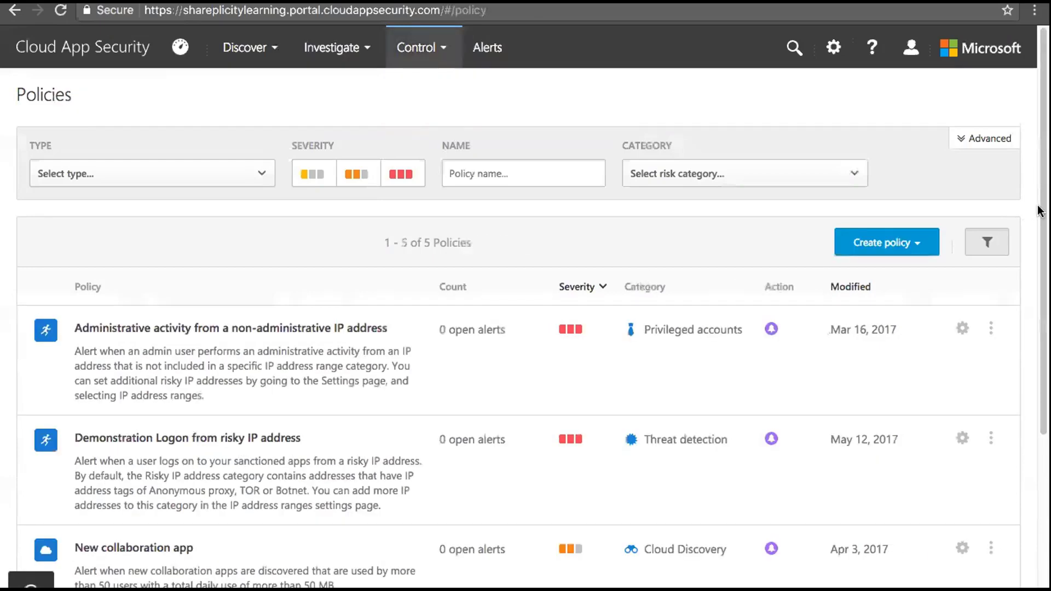
pyautogui.scroll(-2, 1039, 347)
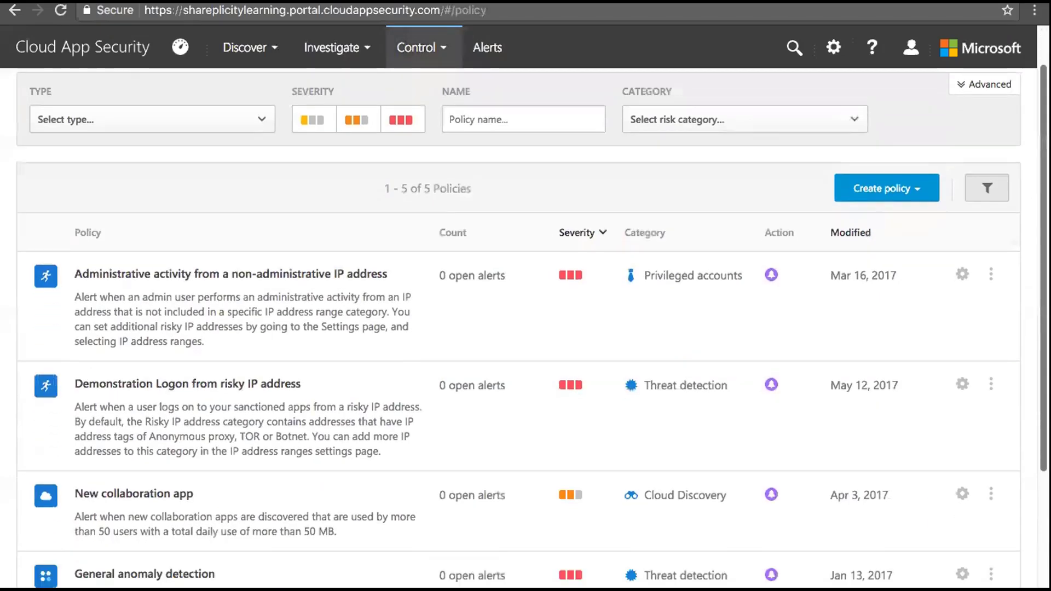
pyautogui.scroll(-2, 1039, 348)
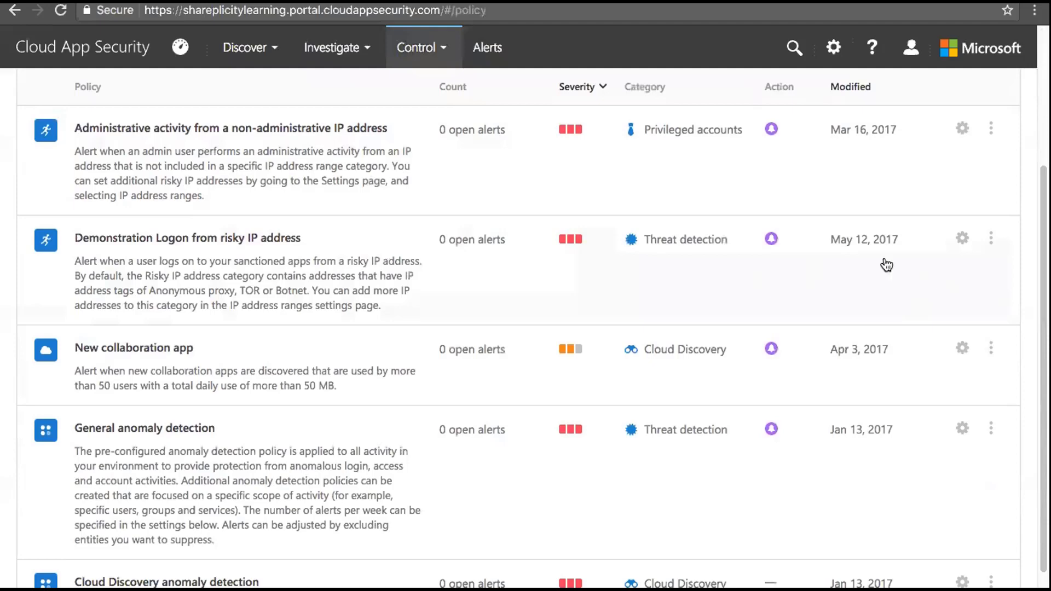
pyautogui.scroll(3, 923, 187)
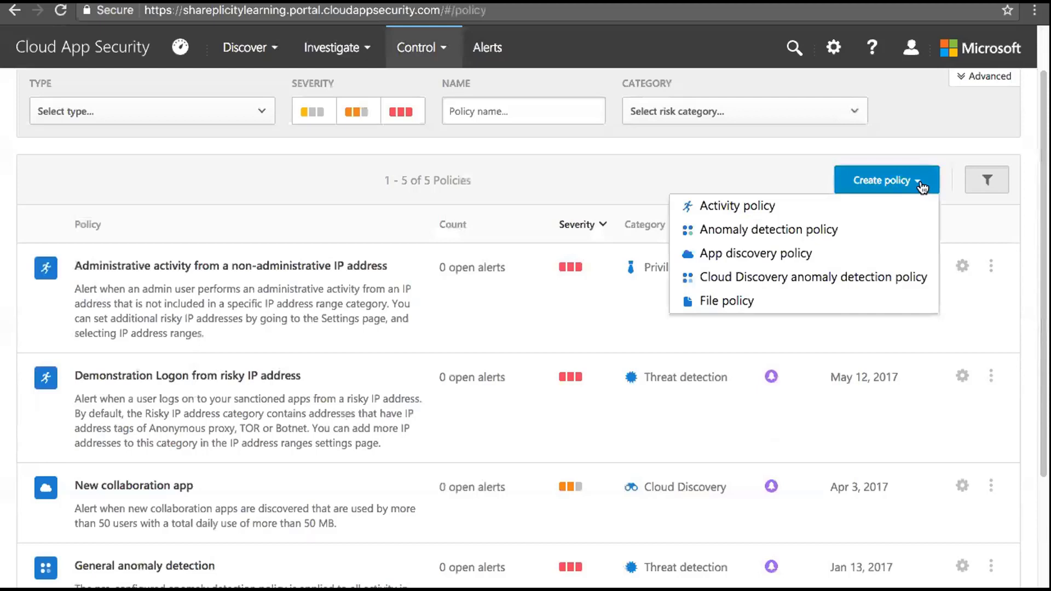
# Start a new activity policy with no template, named and described 'Demo Rencore Policy'
pyautogui.click(764, 206)
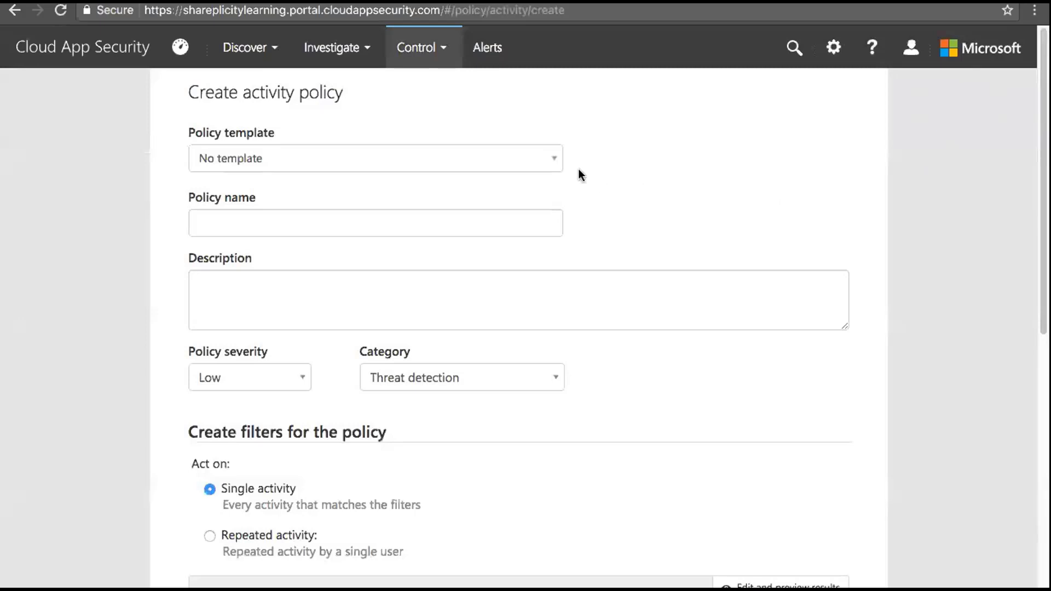
pyautogui.click(555, 162)
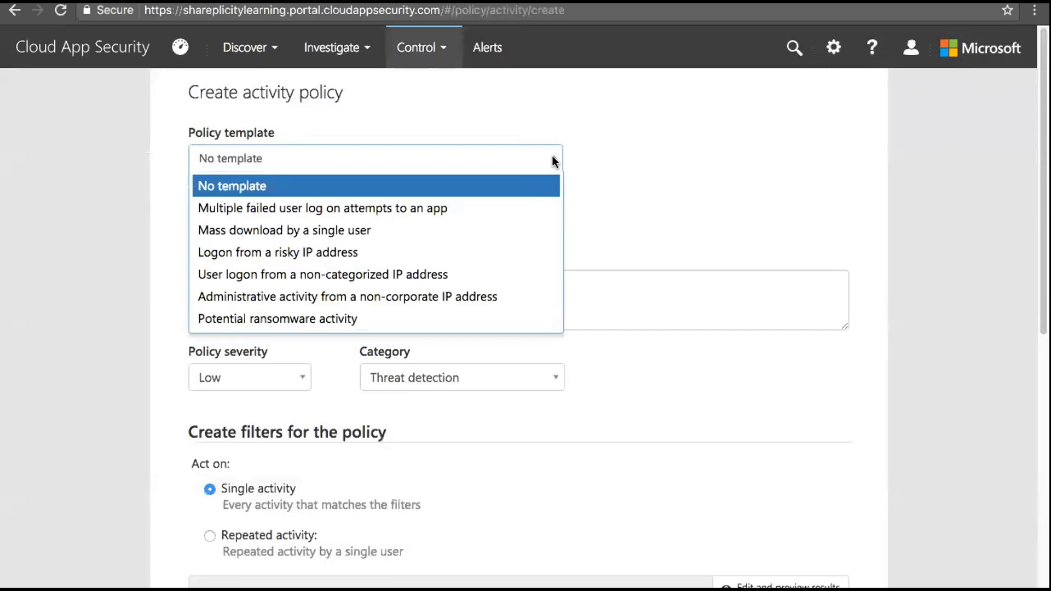
pyautogui.click(553, 157)
pyautogui.click(528, 222)
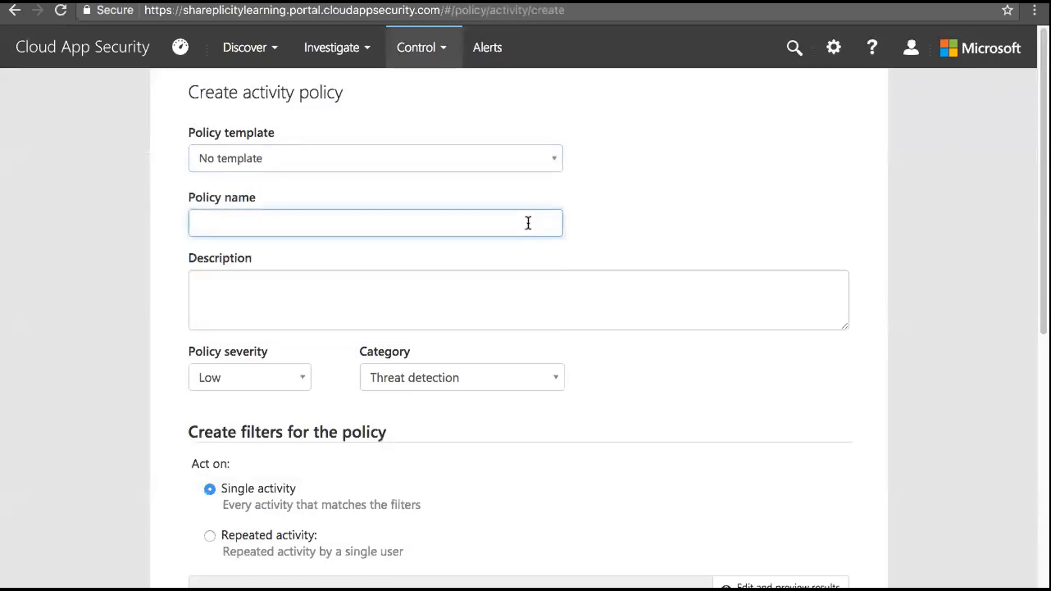
pyautogui.write('Demo')
pyautogui.press('BackSpace')
pyautogui.press('BackSpace')
pyautogui.press('BackSpace')
pyautogui.press('BackSpace')
pyautogui.write('Demo Rencore')
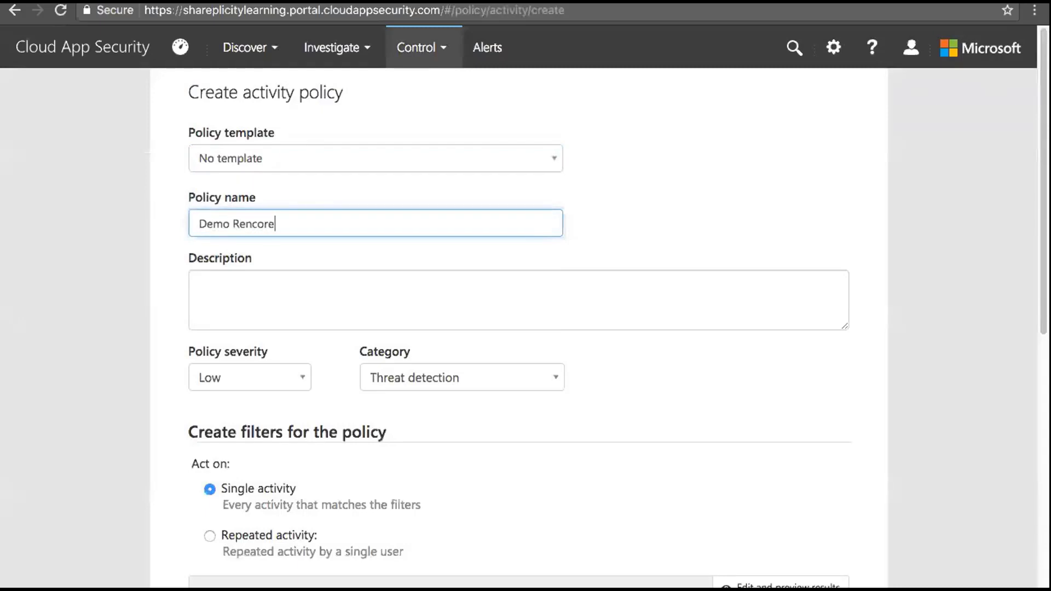
pyautogui.write(' Policy')
pyautogui.click(469, 282)
pyautogui.write('Demo Rencore Policy')
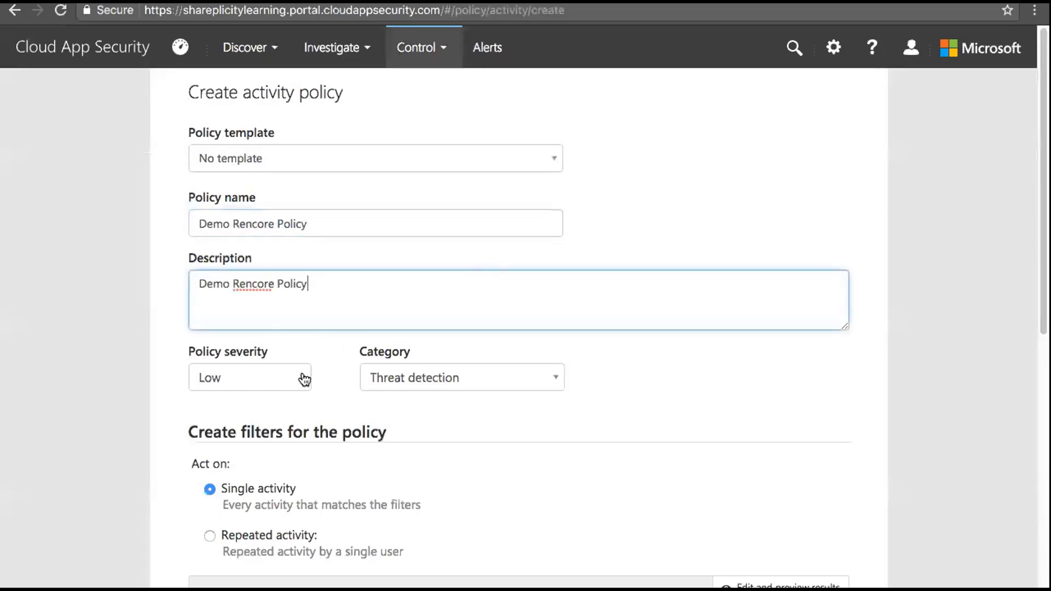
# Set the policy severity to High and keep the Threat detection category
pyautogui.click(301, 379)
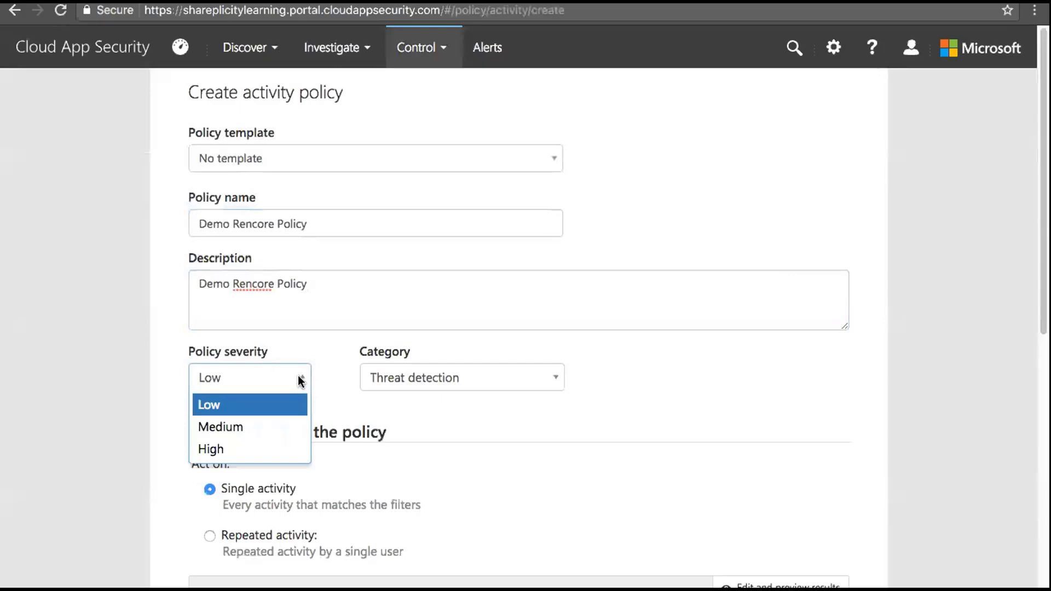
pyautogui.click(231, 449)
pyautogui.click(553, 377)
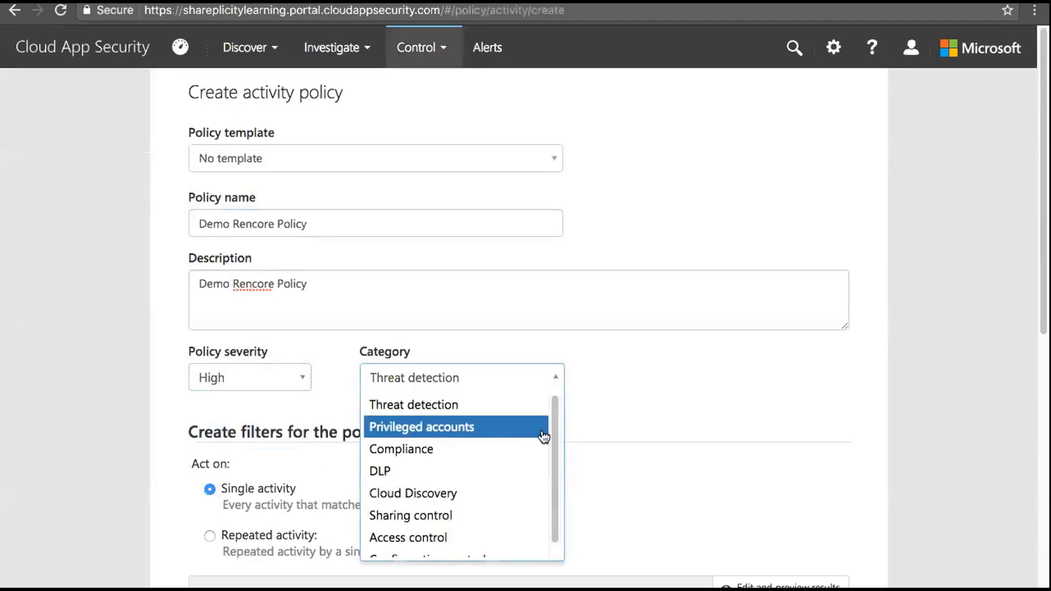
pyautogui.moveTo(557, 435); pyautogui.dragTo(553, 504)
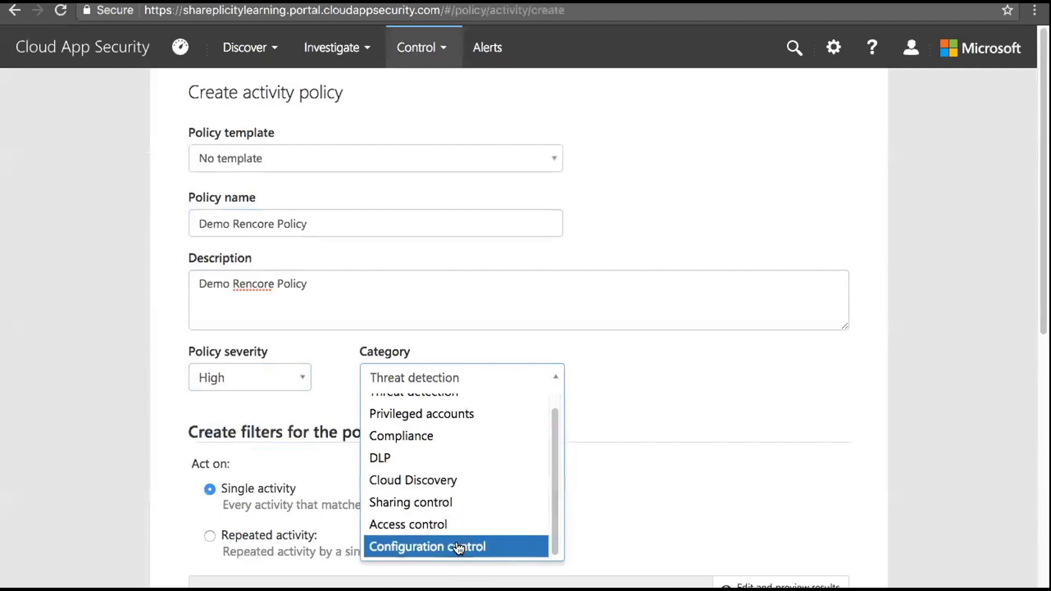
pyautogui.click(487, 377)
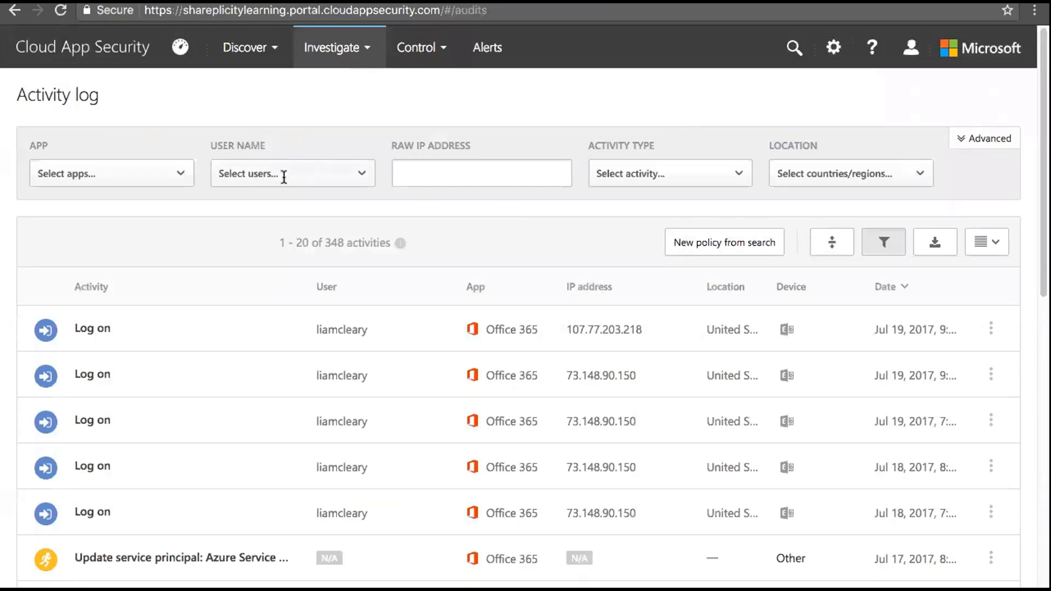
# Browse the Activity type filter without choosing, then expand the first Log on activity's details
pyautogui.click(628, 174)
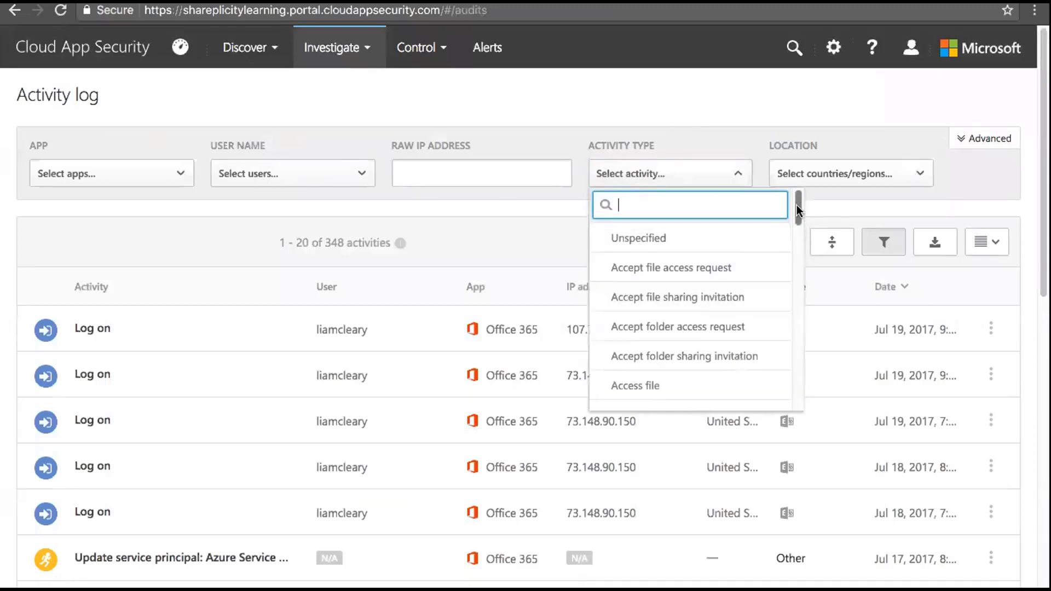
pyautogui.moveTo(799, 213); pyautogui.dragTo(797, 211)
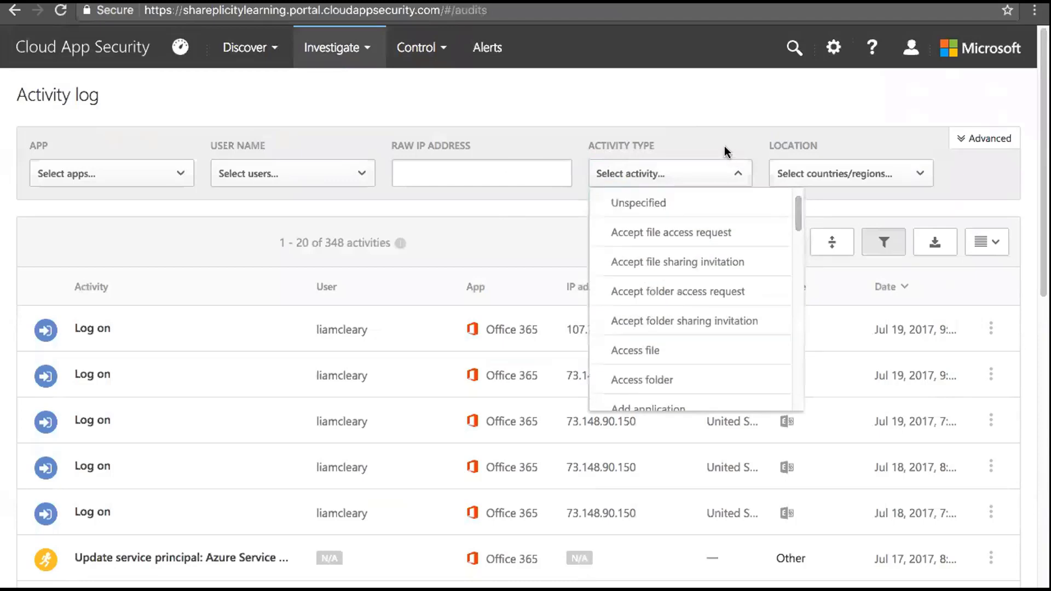
pyautogui.click(717, 145)
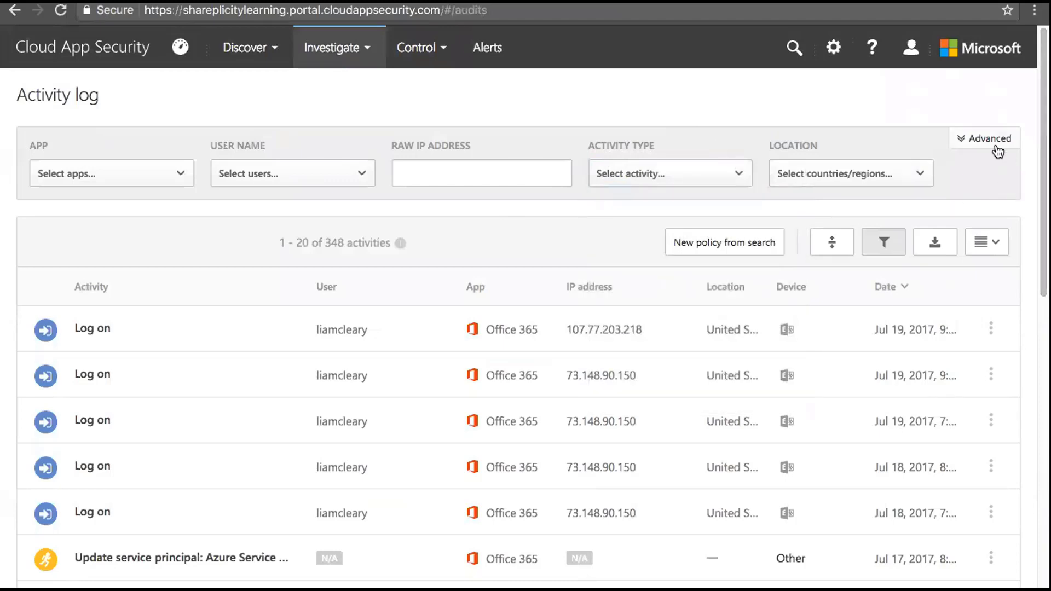
pyautogui.scroll(-5, 525, 329)
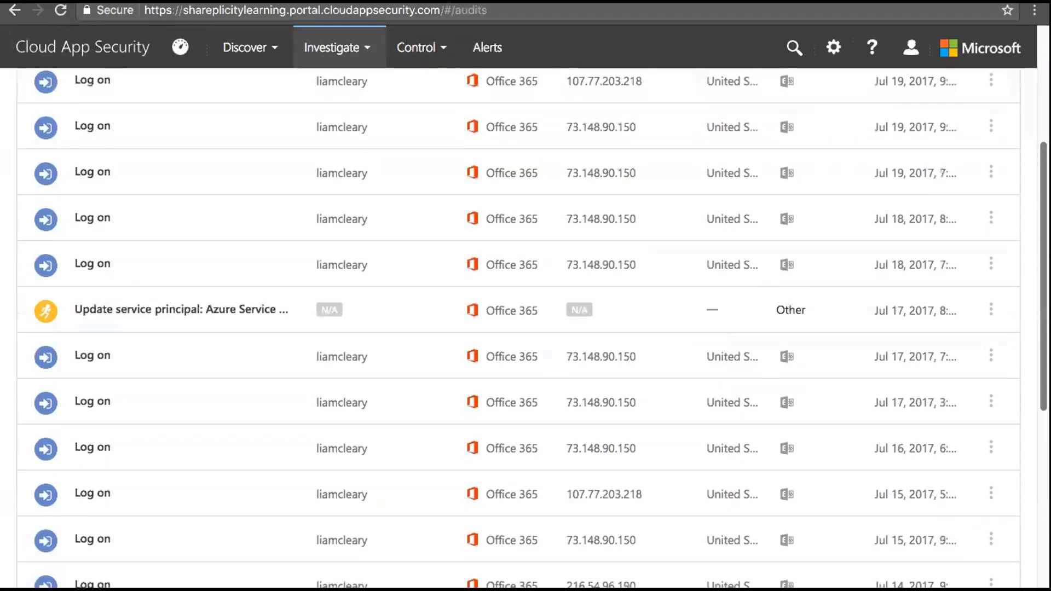
pyautogui.scroll(4, 629, 242)
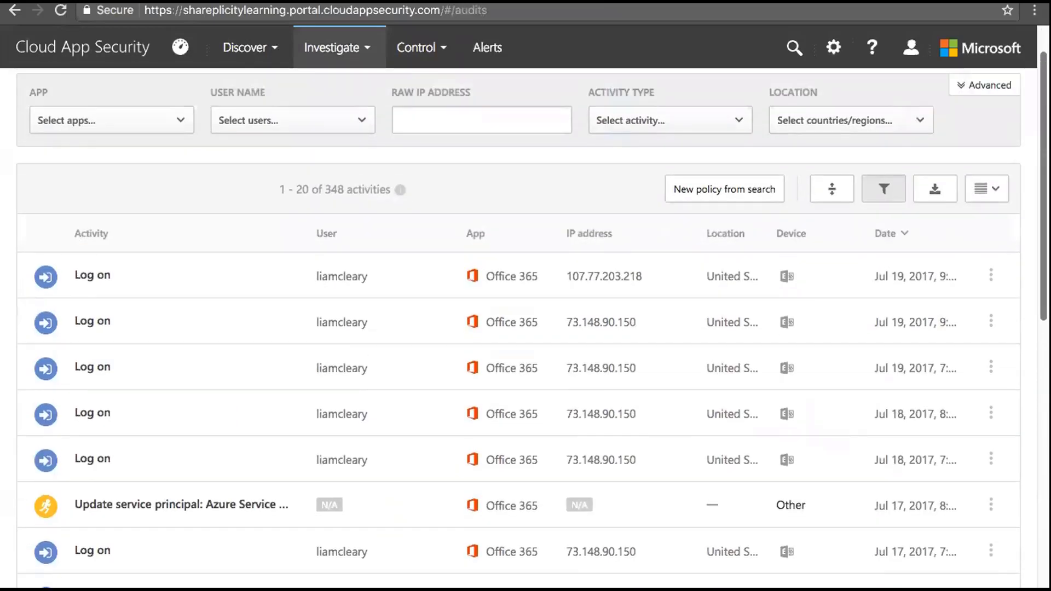
pyautogui.click(648, 278)
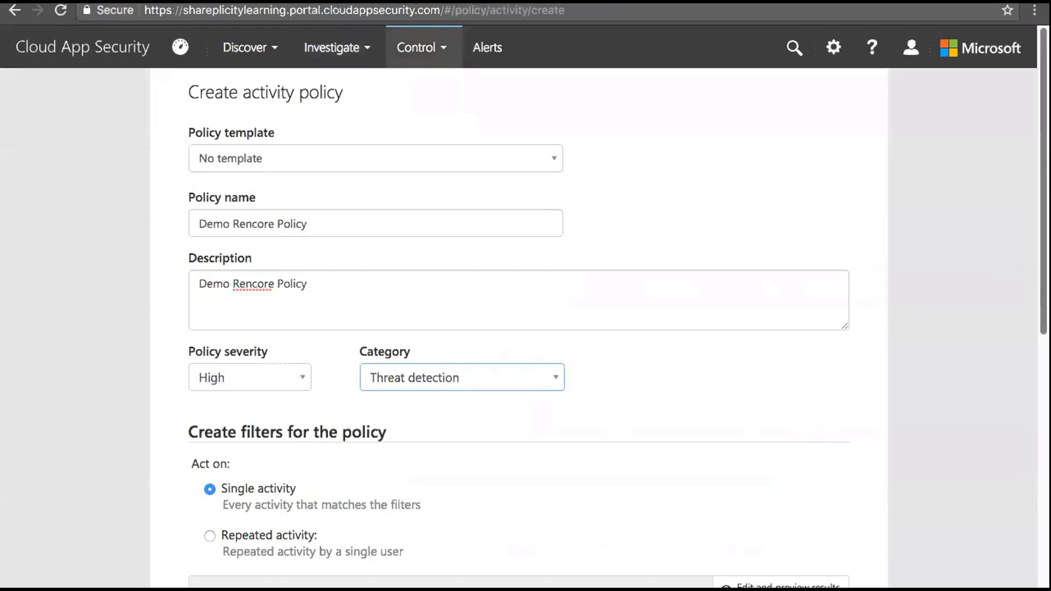
# Scroll down the Create activity policy form and open the Select a filter dropdown
pyautogui.scroll(-2, 1013, 263)
pyautogui.scroll(-3, 519, 328)
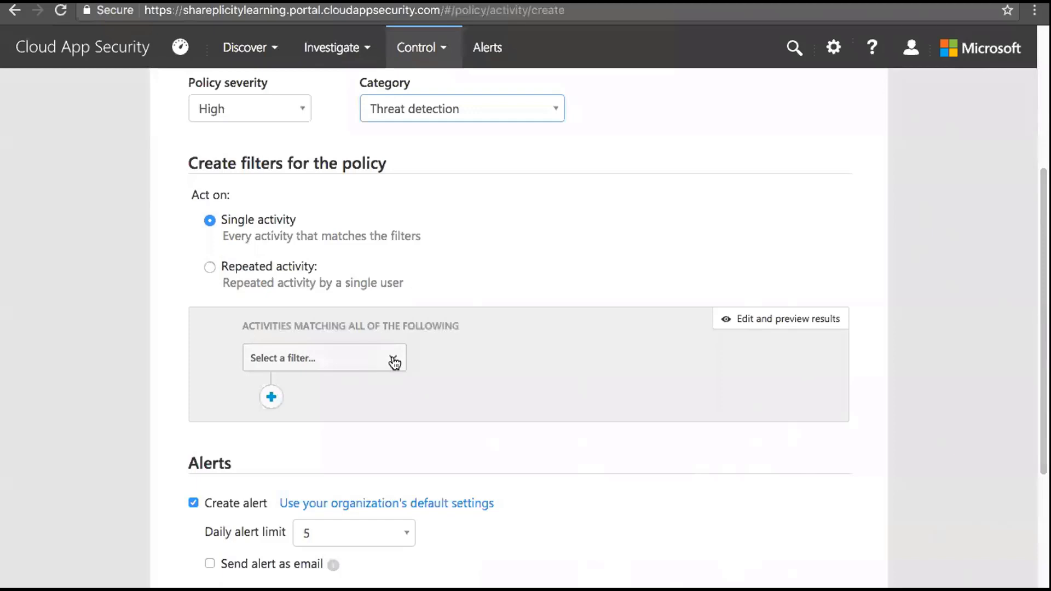
pyautogui.scroll(-3, 890, 368)
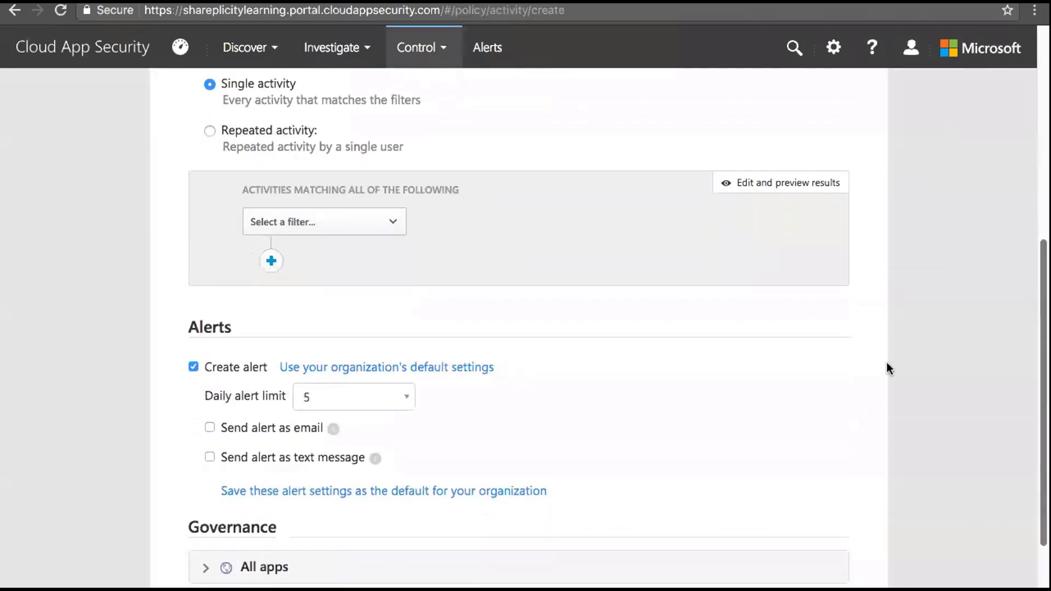
pyautogui.click(394, 220)
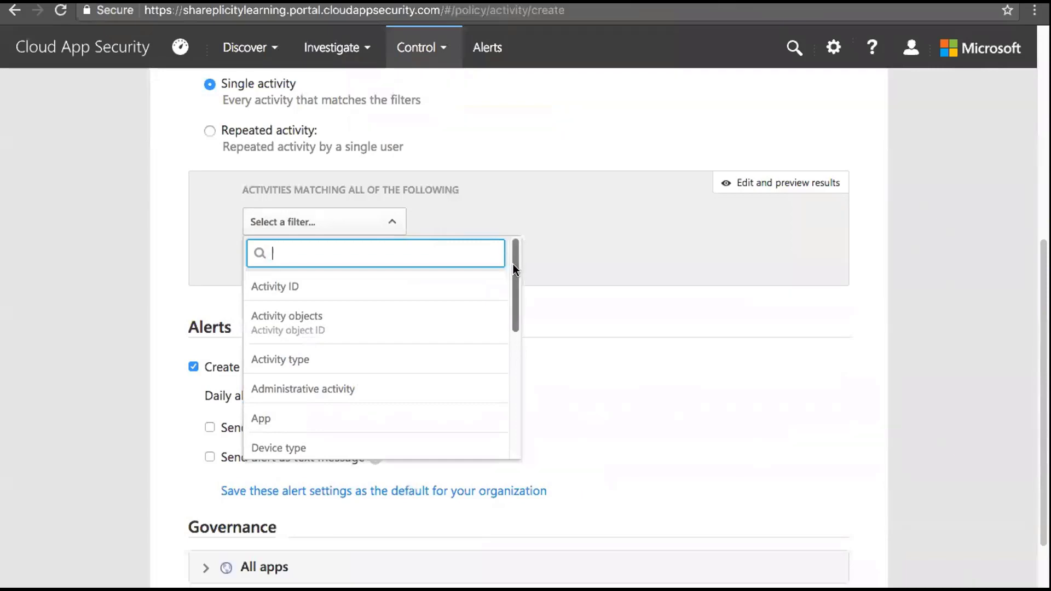
# Add an Activity type equals filter, initially ticking Access file
pyautogui.scroll(-1, 514, 277)
pyautogui.click(344, 329)
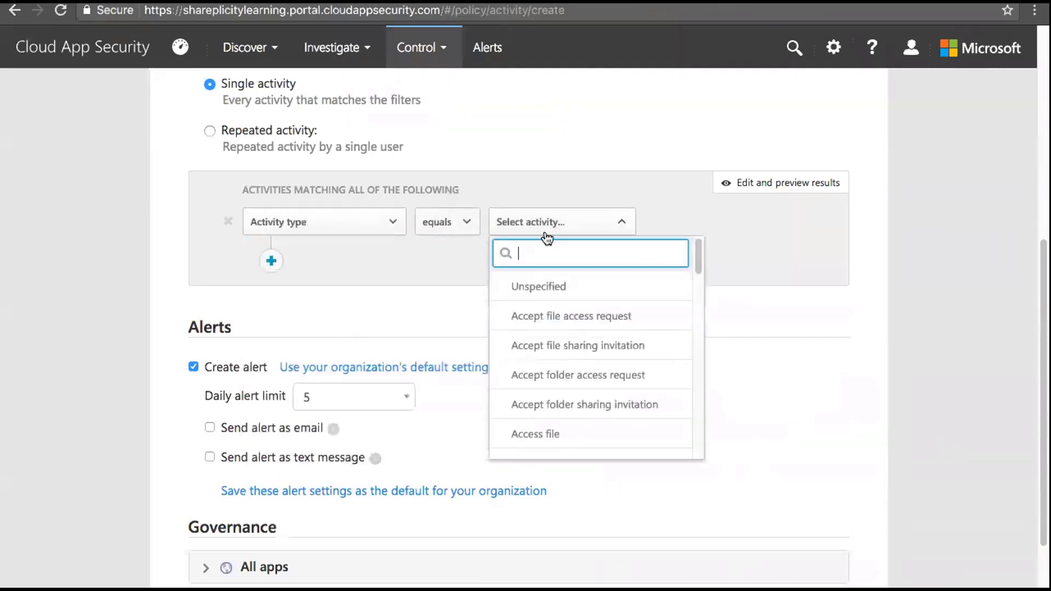
pyautogui.scroll(-1, 698, 258)
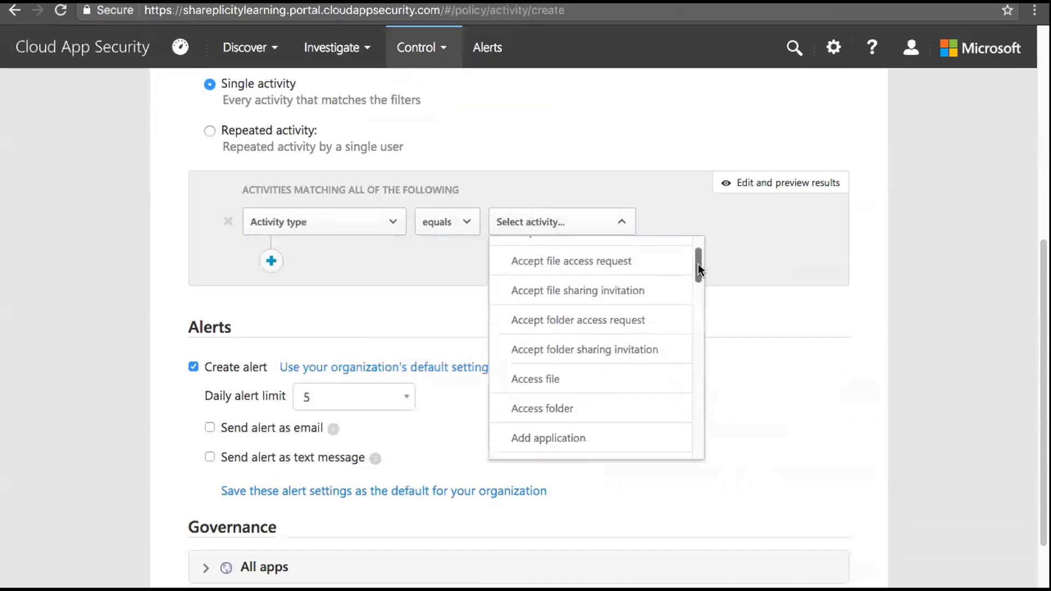
pyautogui.click(596, 382)
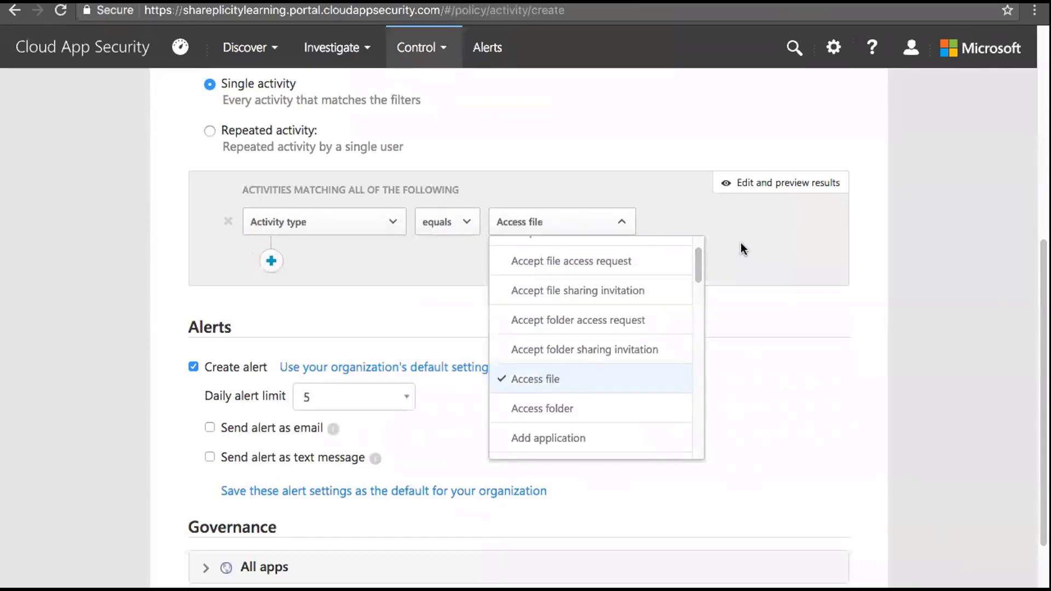
pyautogui.click(740, 246)
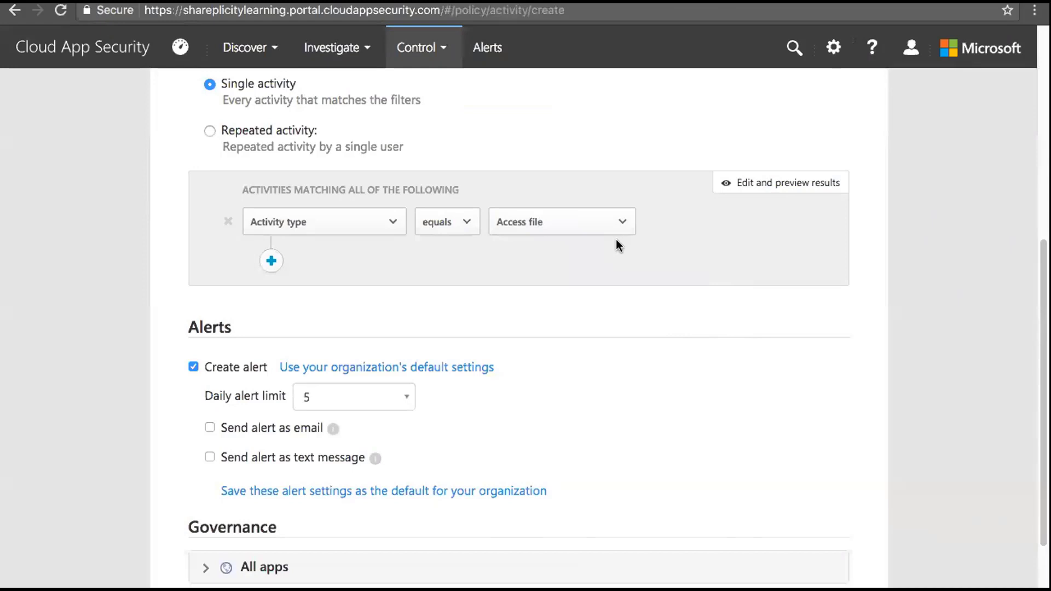
# Tick Accept folder/file sharing invitation and access request, and untick Access file
pyautogui.click(622, 230)
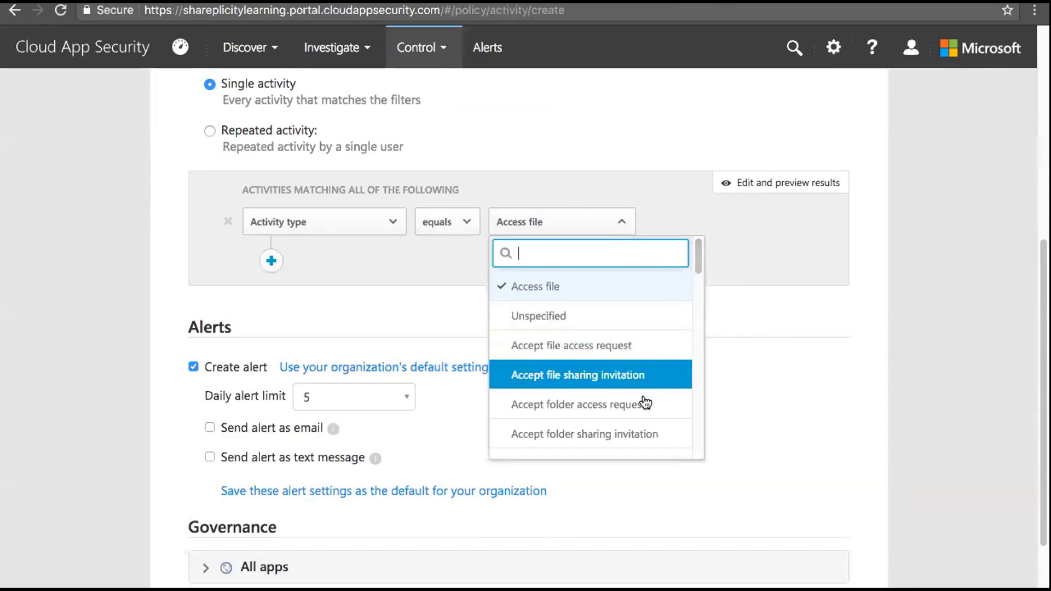
pyautogui.click(640, 434)
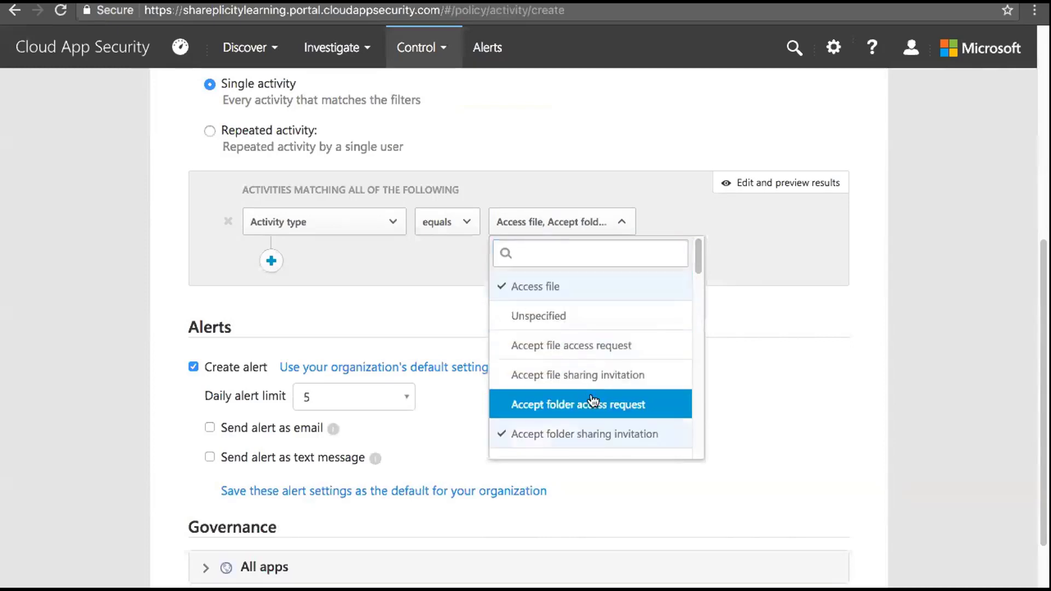
pyautogui.click(507, 403)
pyautogui.click(506, 377)
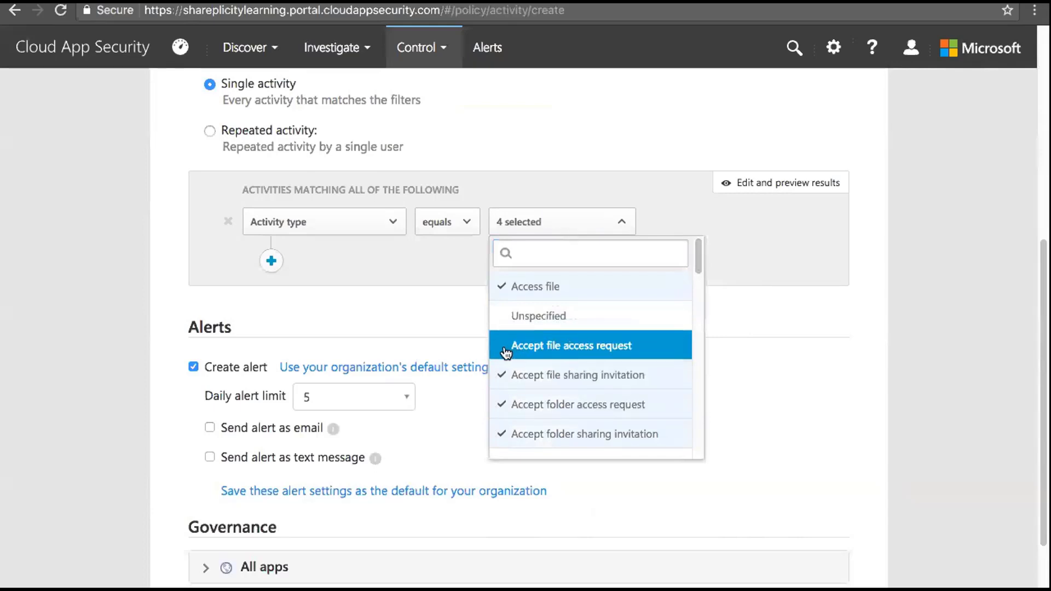
pyautogui.click(507, 350)
pyautogui.click(505, 291)
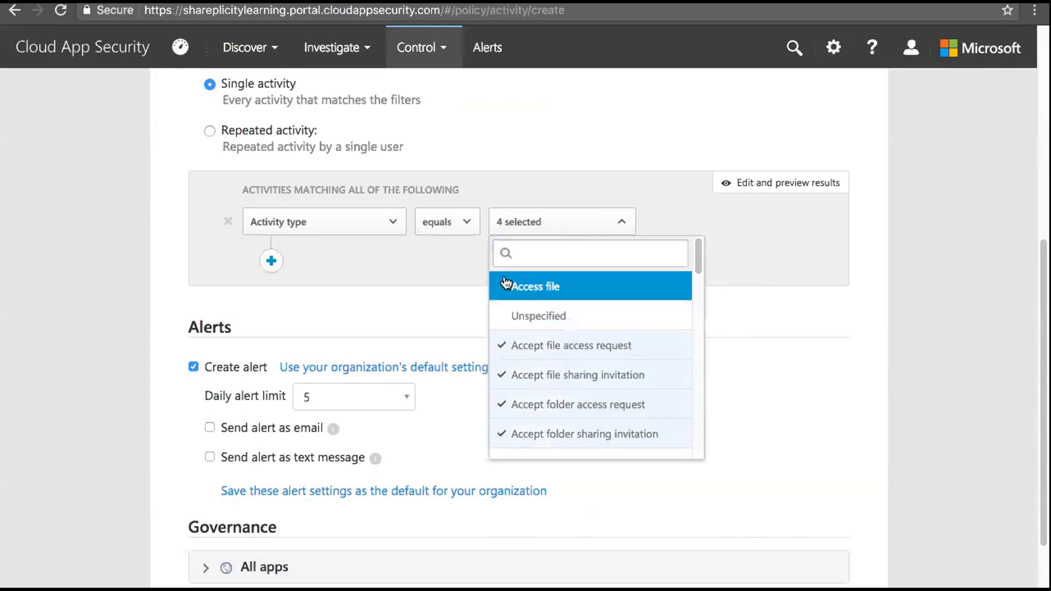
pyautogui.click(706, 209)
pyautogui.click(622, 222)
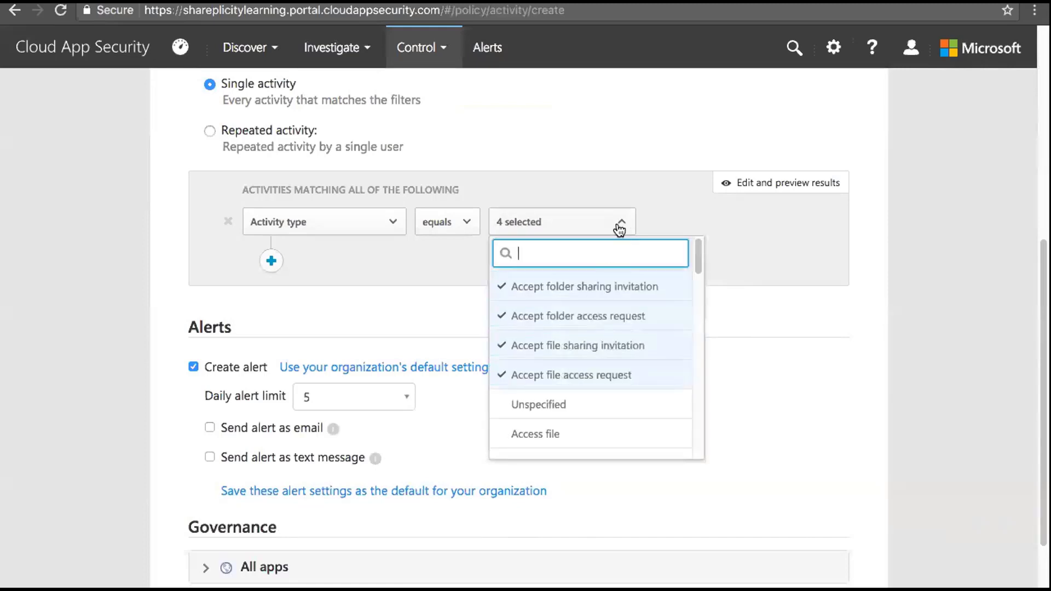
pyautogui.click(669, 215)
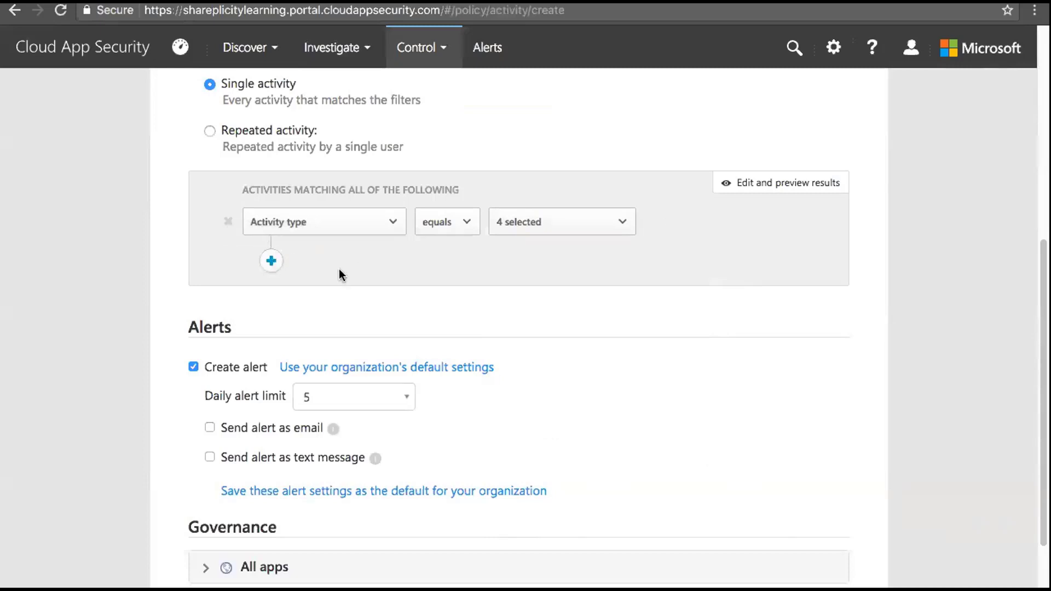
# Add a filter requiring Device type equals PC
pyautogui.click(272, 259)
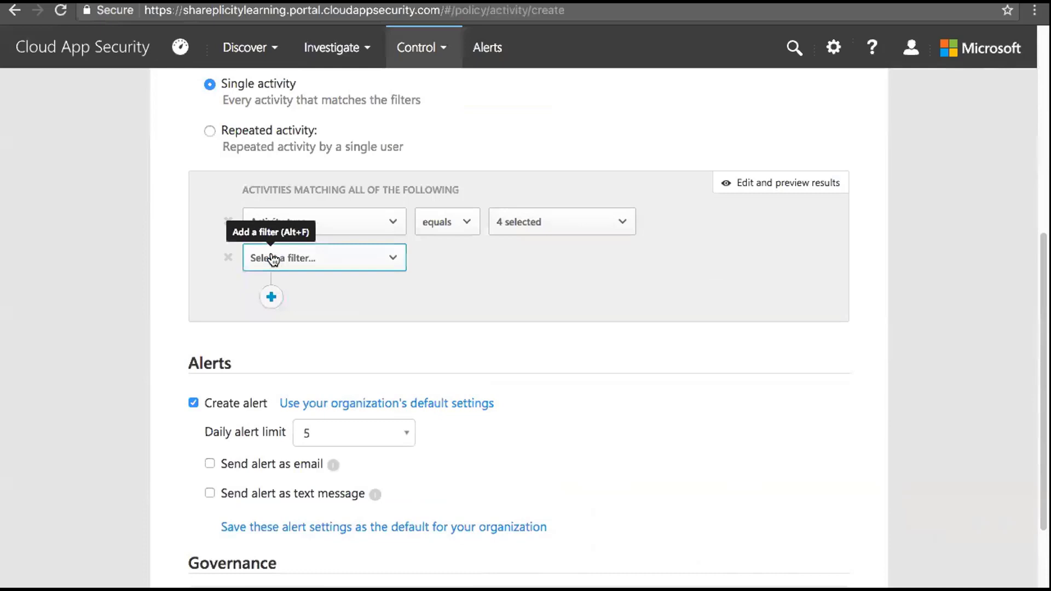
pyautogui.click(397, 258)
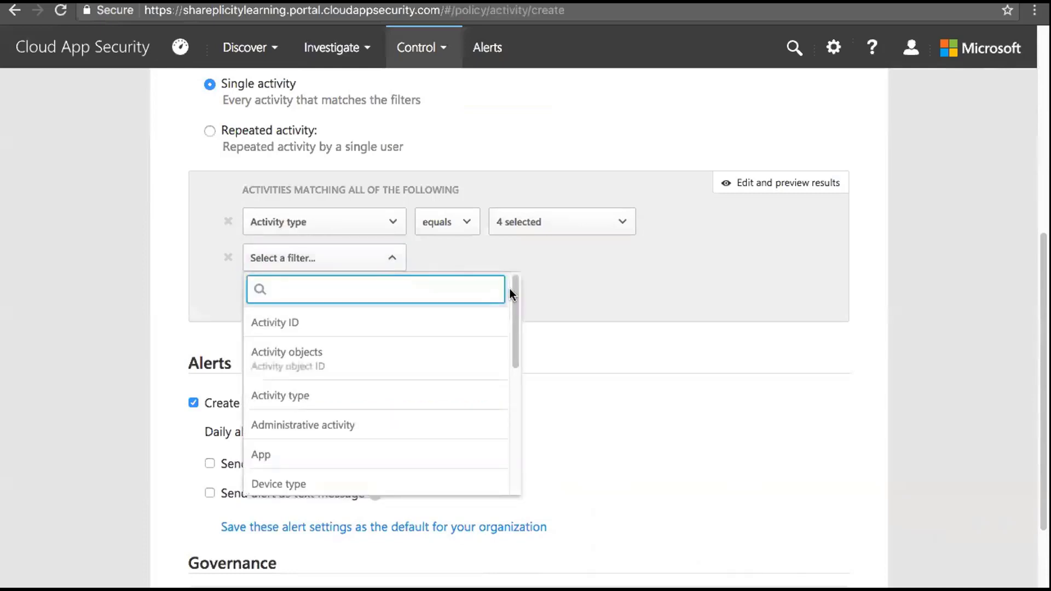
pyautogui.moveTo(513, 297); pyautogui.dragTo(514, 326)
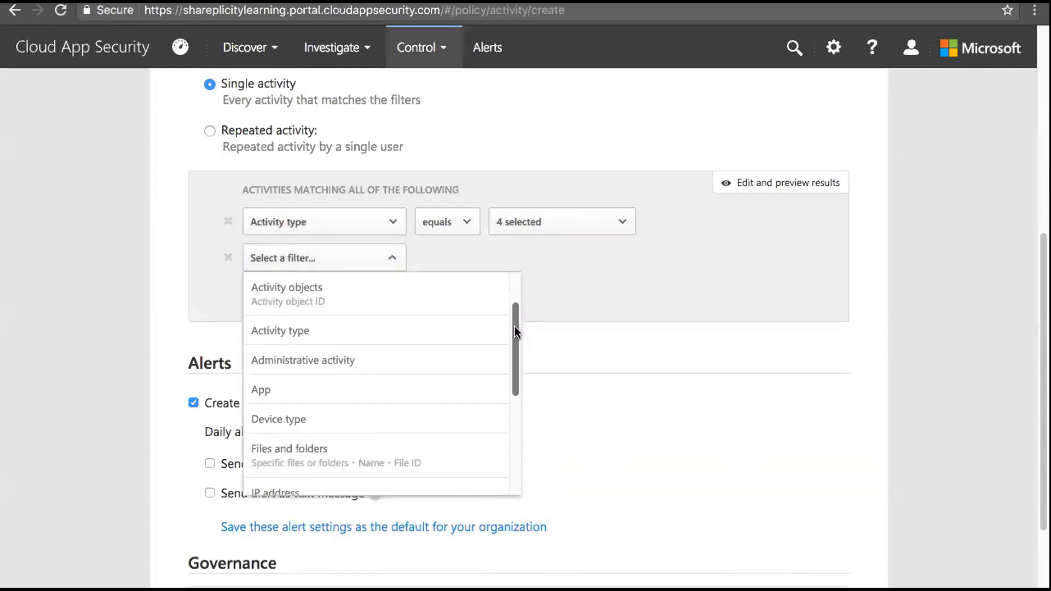
pyautogui.click(330, 418)
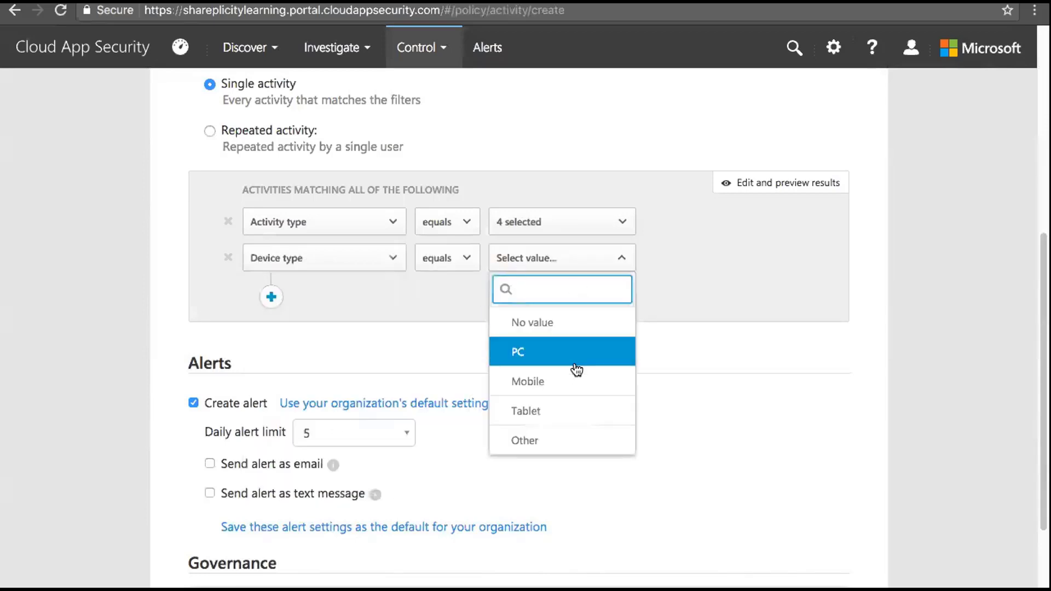
pyautogui.click(540, 351)
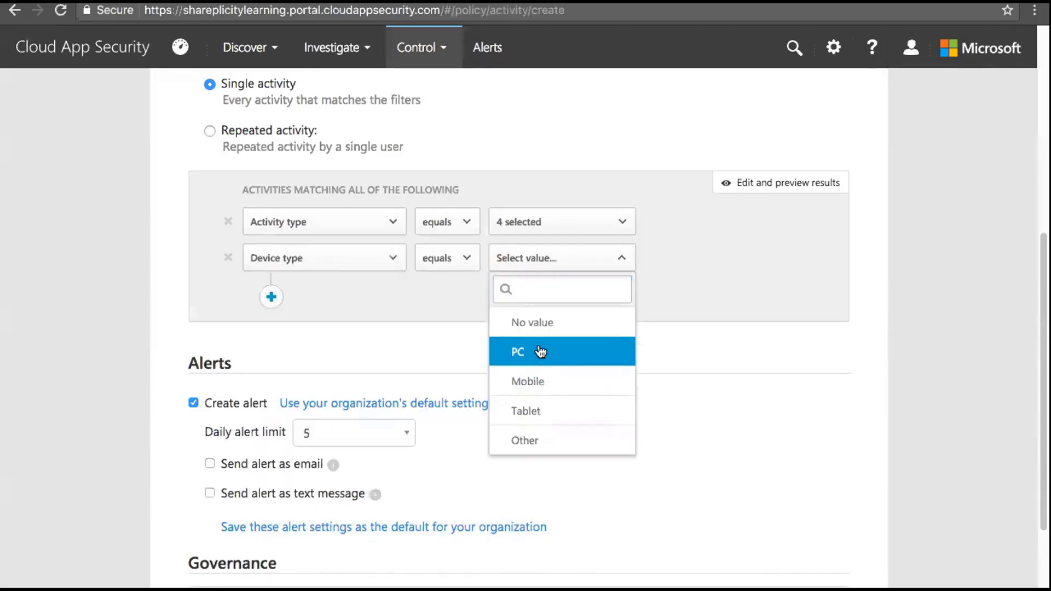
pyautogui.click(427, 306)
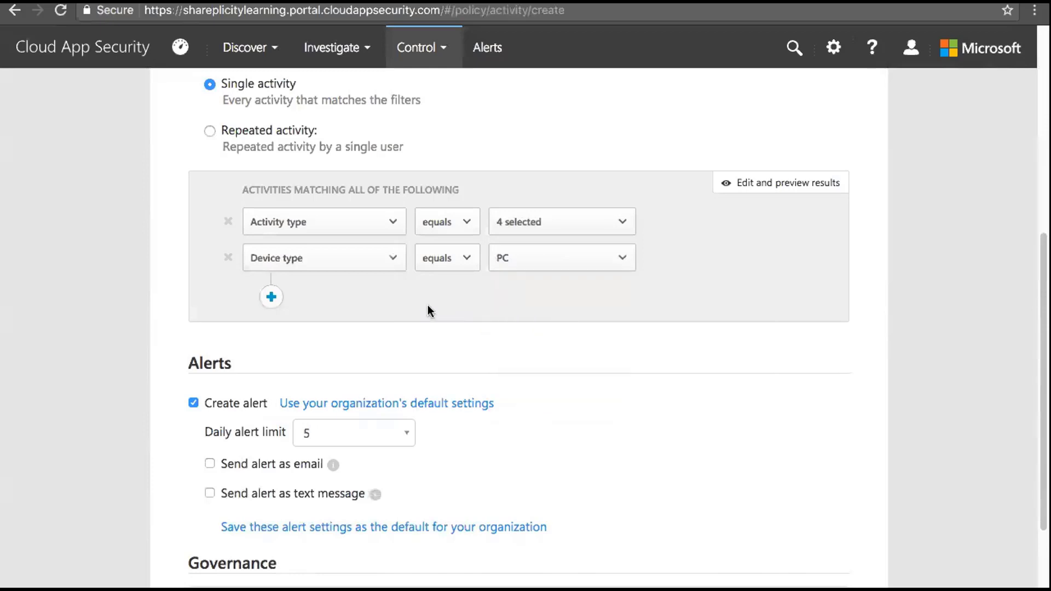
# Add a filter requiring Raw IP address starts with 70
pyautogui.click(271, 297)
pyautogui.click(394, 299)
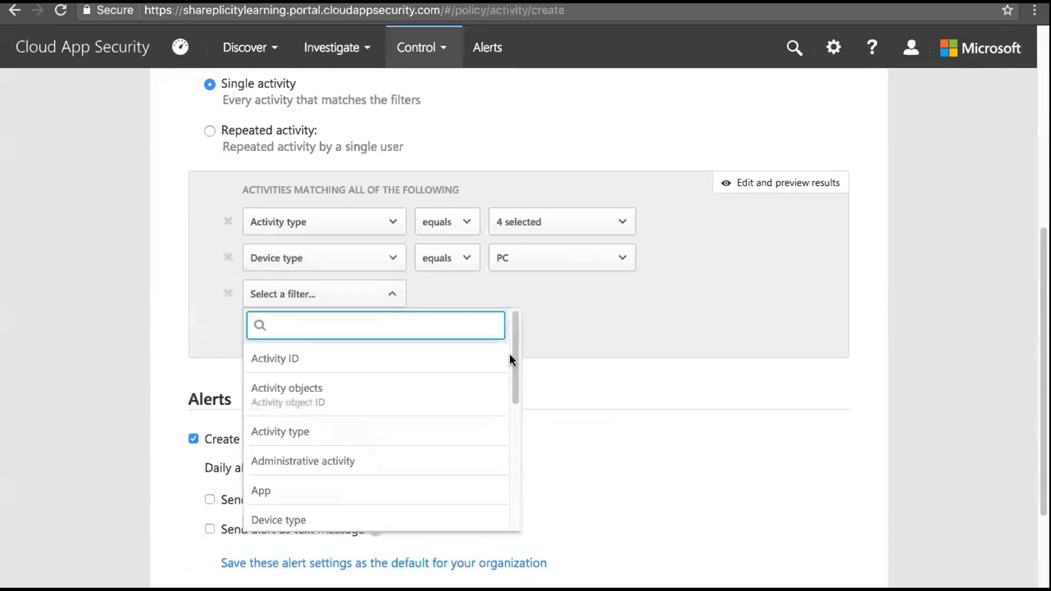
pyautogui.moveTo(510, 354); pyautogui.dragTo(511, 426)
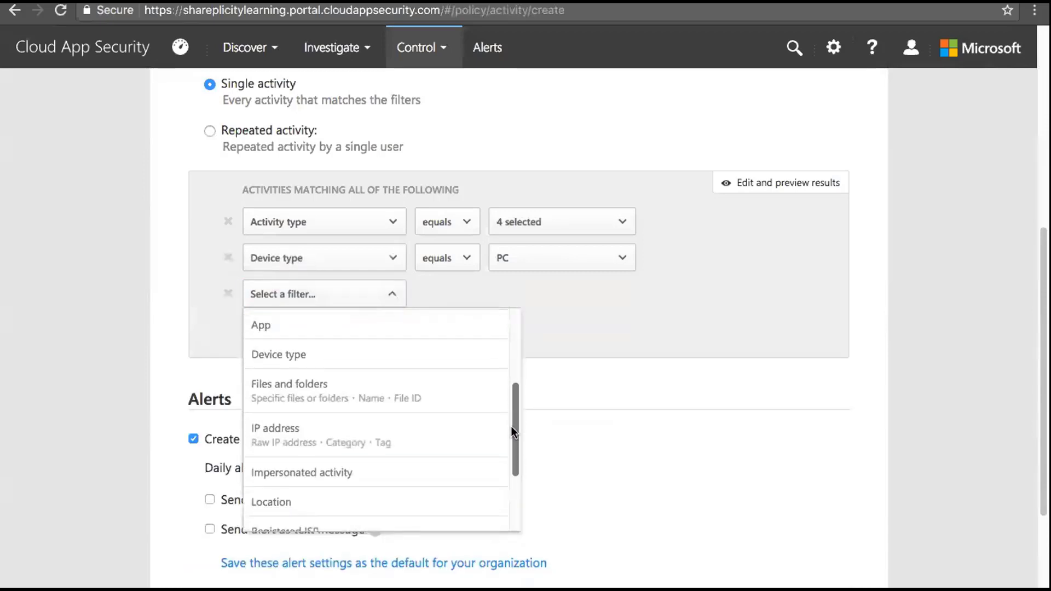
pyautogui.click(437, 436)
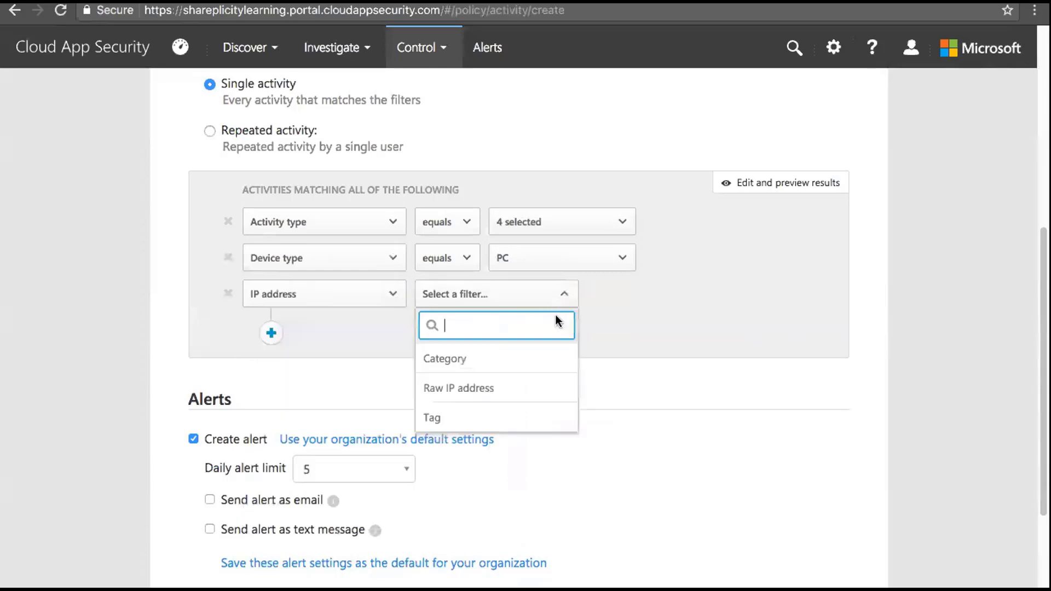
pyautogui.click(500, 392)
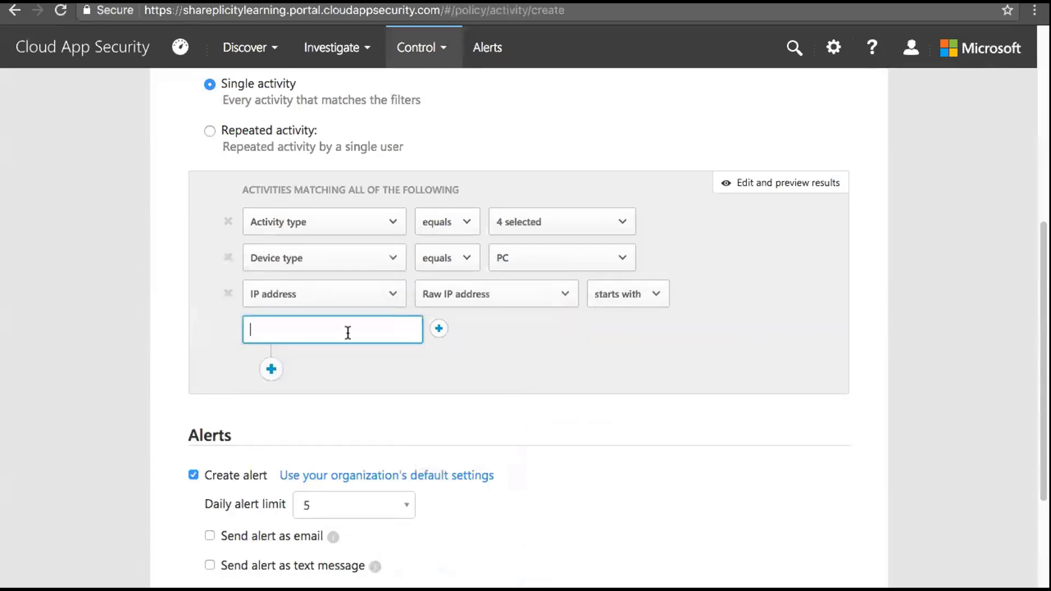
pyautogui.write('70')
pyautogui.click(765, 183)
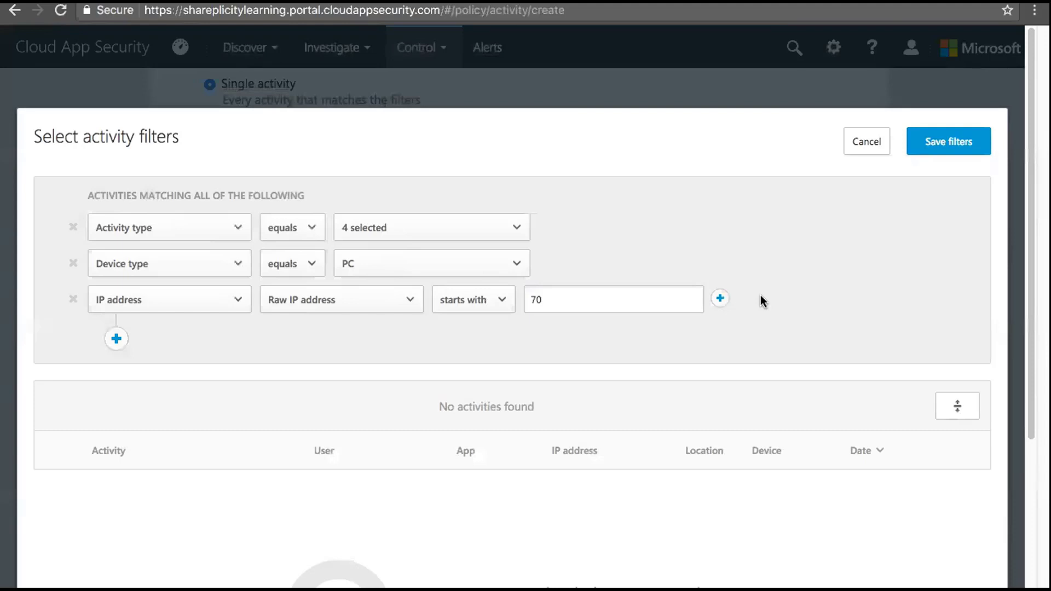
pyautogui.click(865, 143)
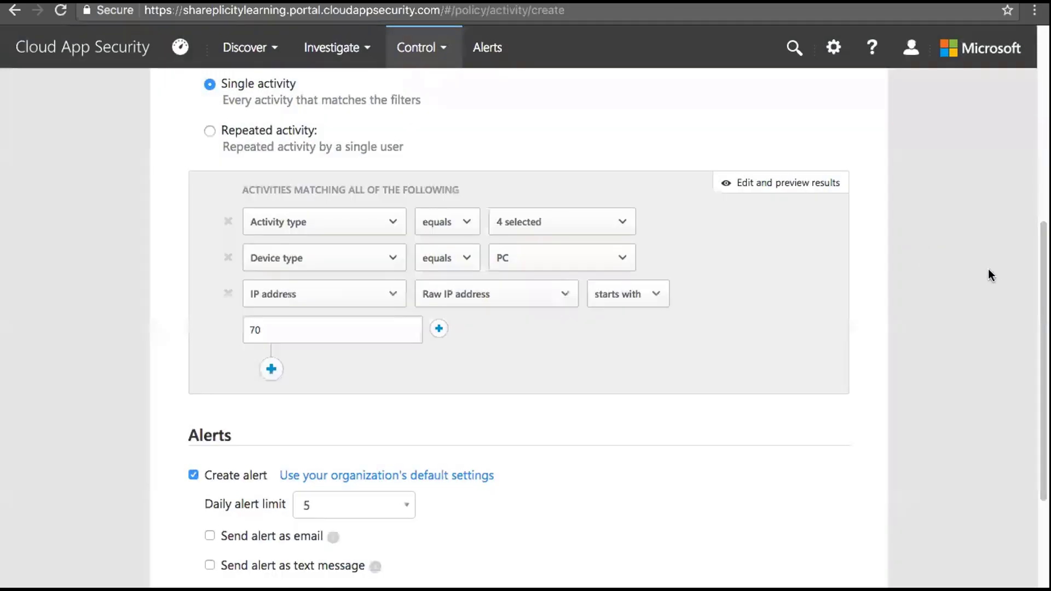
# Turn on Send alert as email and add one recipient email address
pyautogui.scroll(-5, 526, 329)
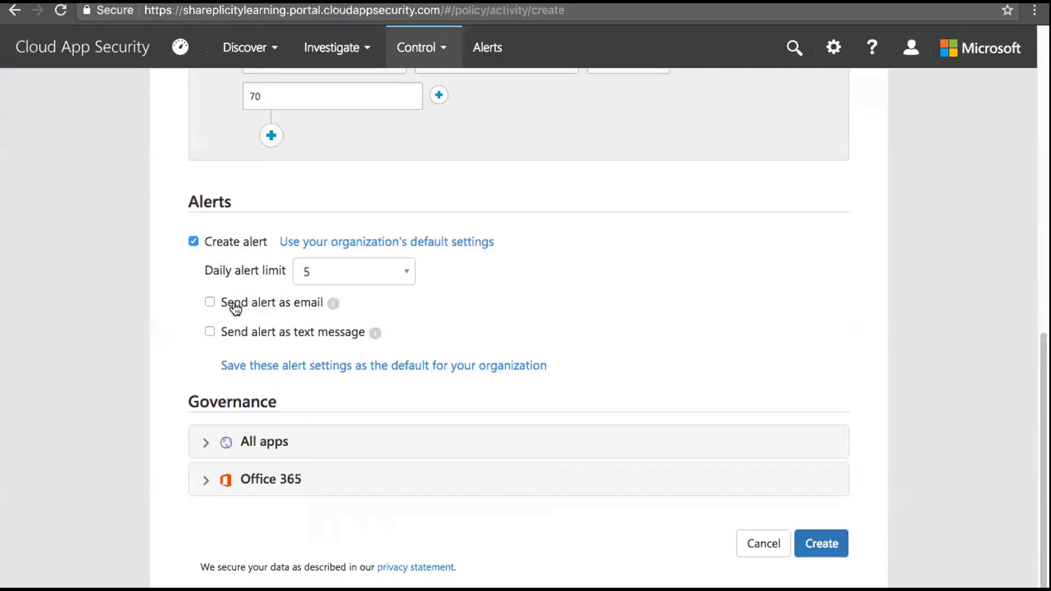
pyautogui.click(210, 304)
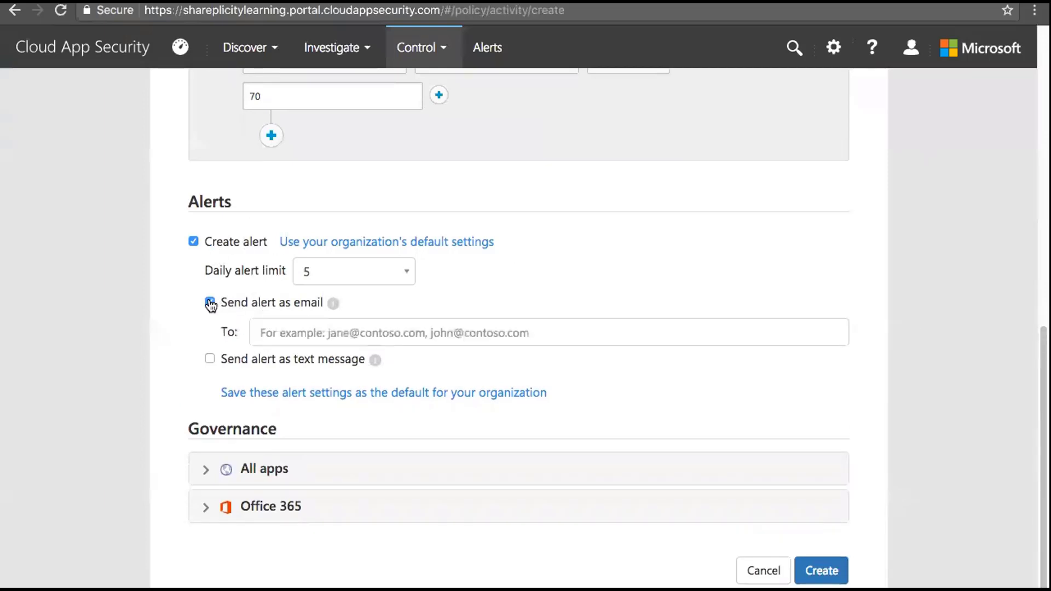
pyautogui.click(275, 329)
pyautogui.write('Liam')
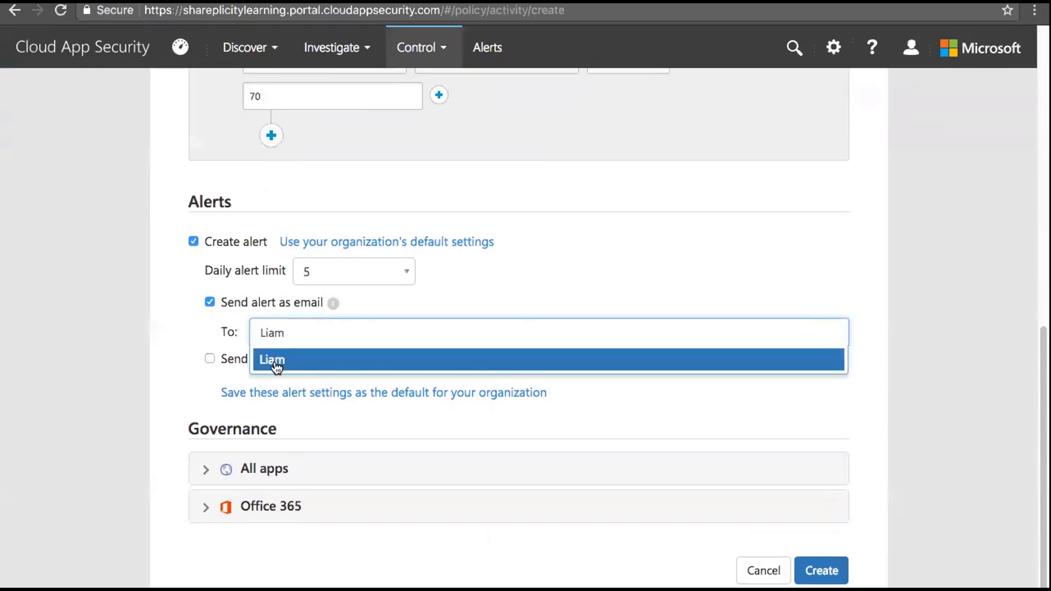
pyautogui.press('BackSpace')
pyautogui.press('BackSpace')
pyautogui.press('BackSpace')
pyautogui.press('BackSpace')
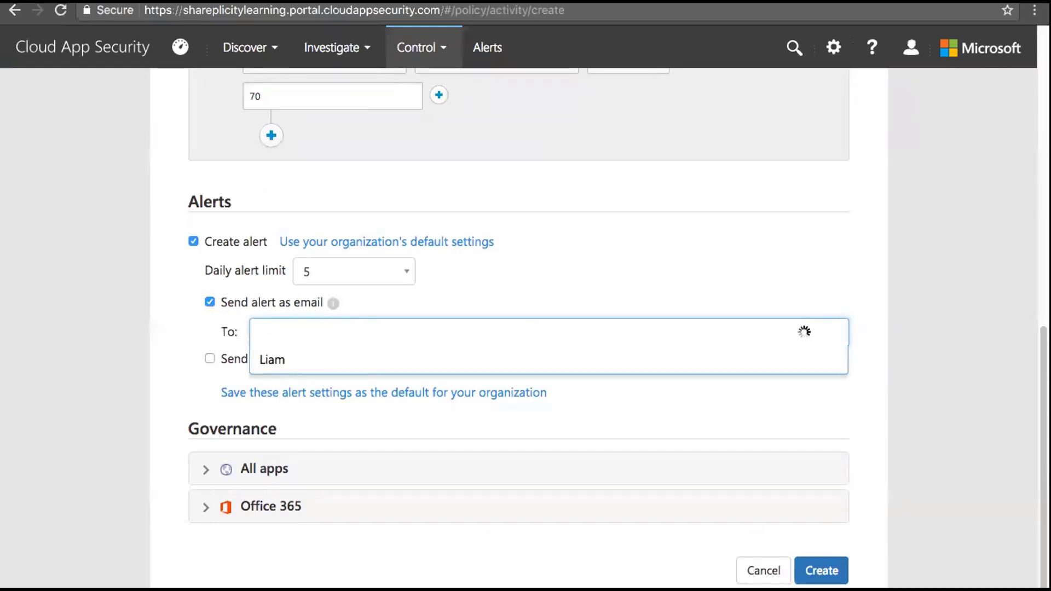
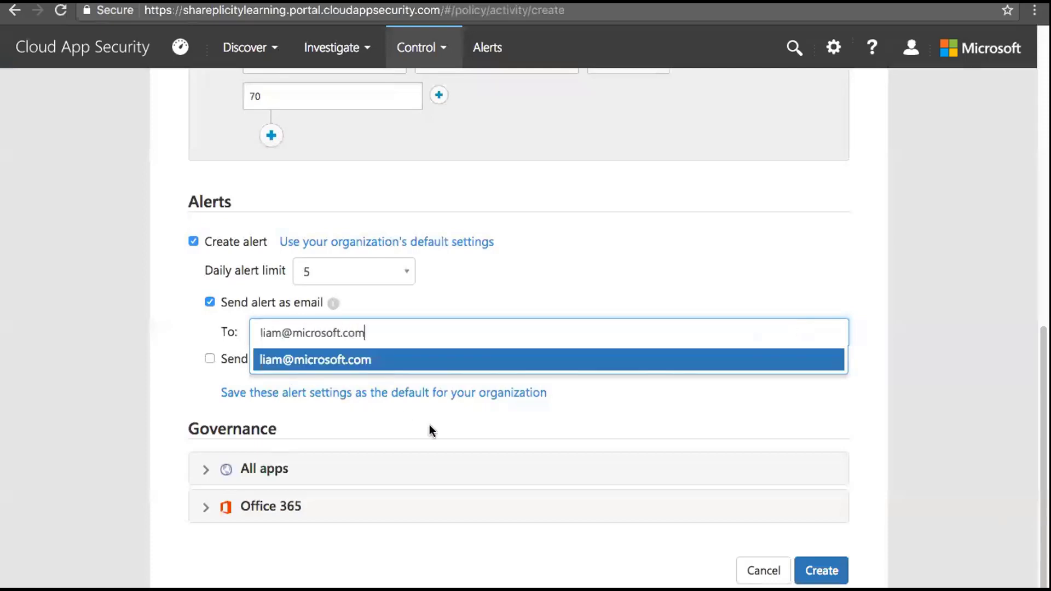
pyautogui.press('Return')
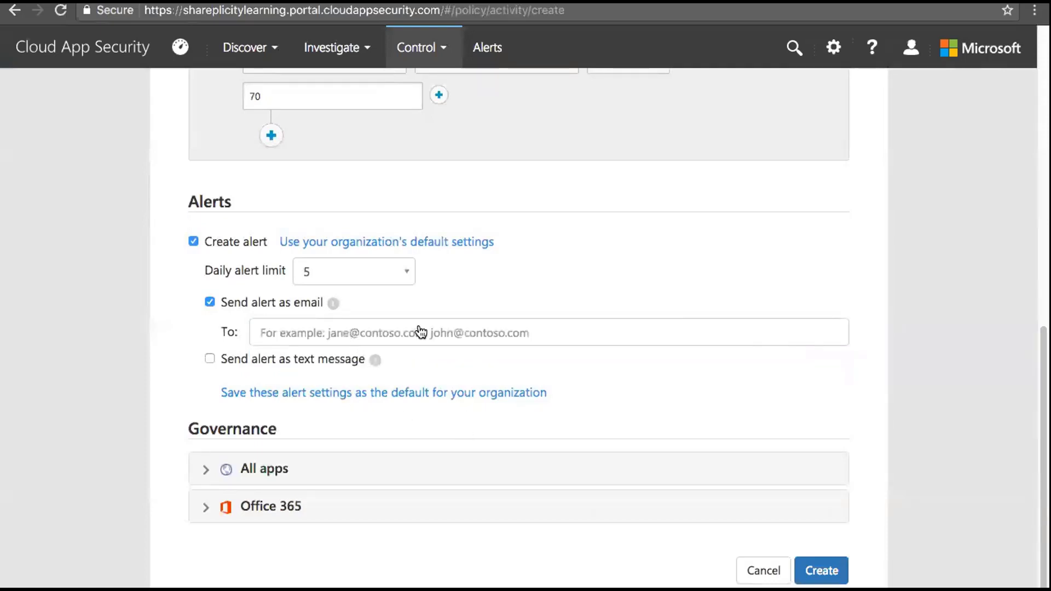
pyautogui.click(400, 333)
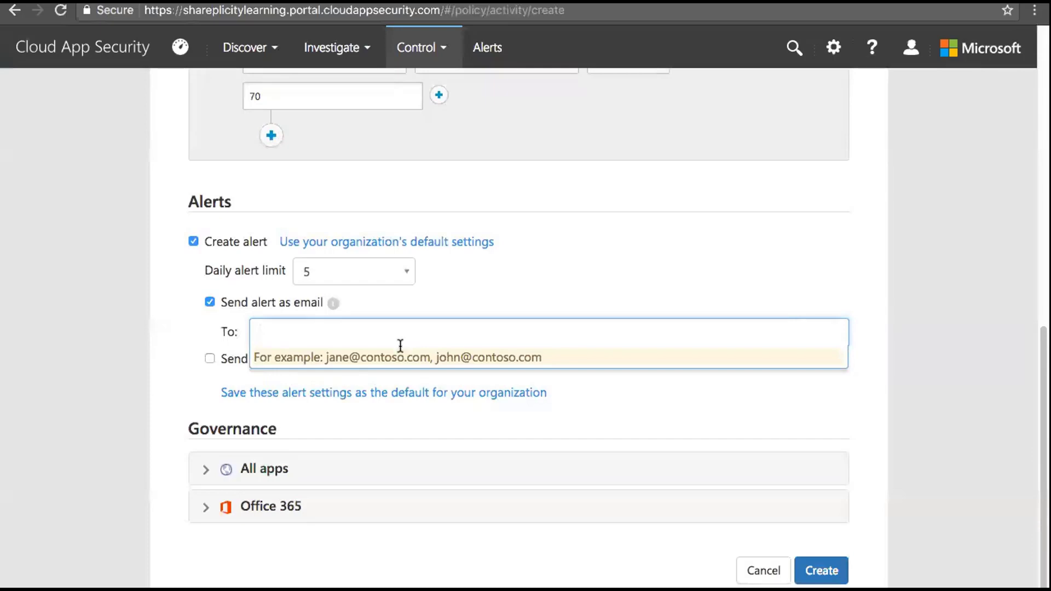
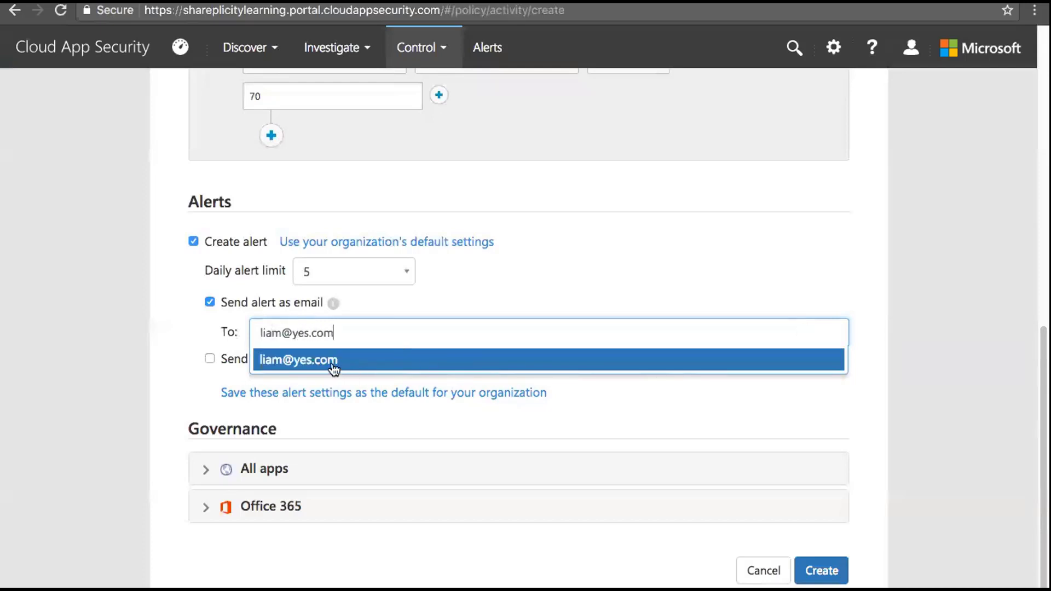
pyautogui.click(332, 363)
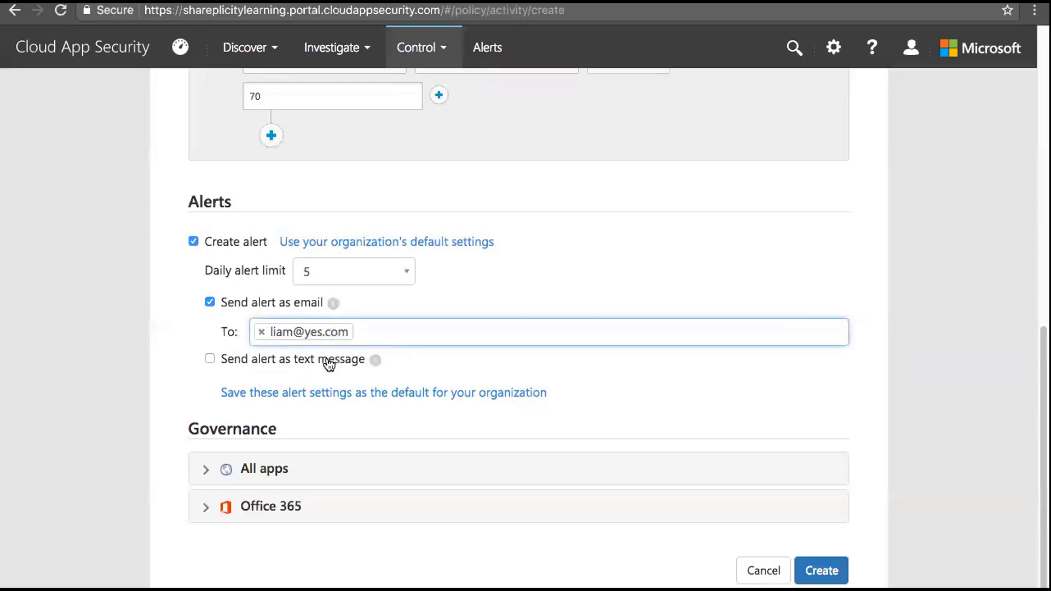
pyautogui.click(210, 359)
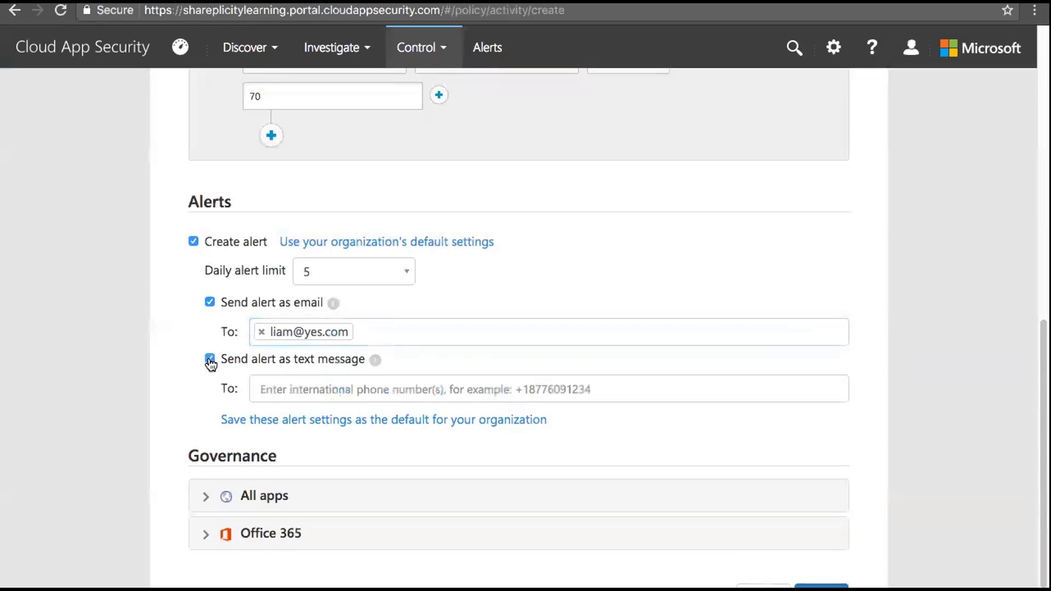
pyautogui.click(284, 390)
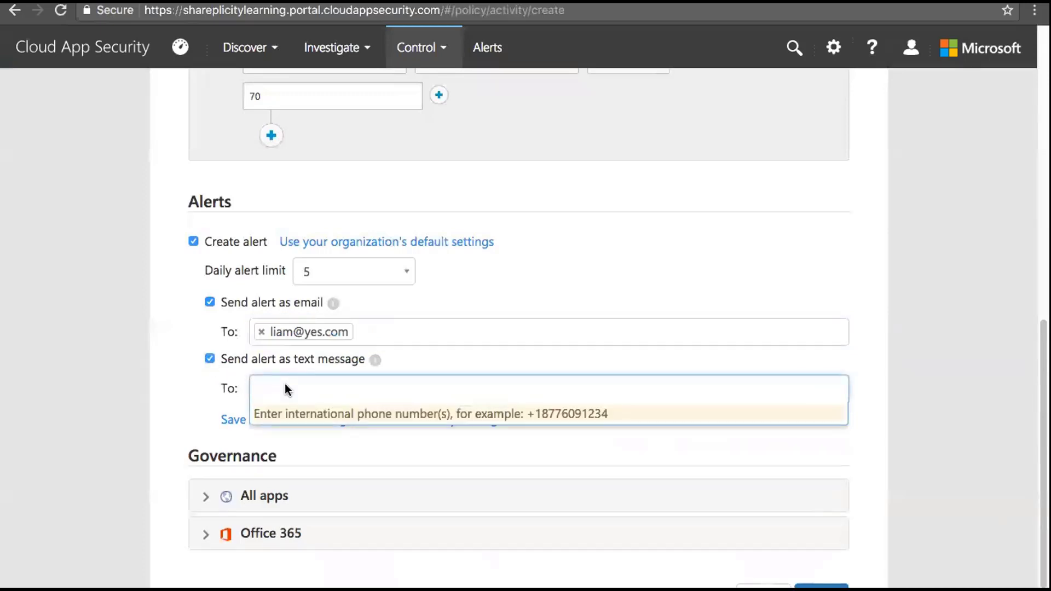
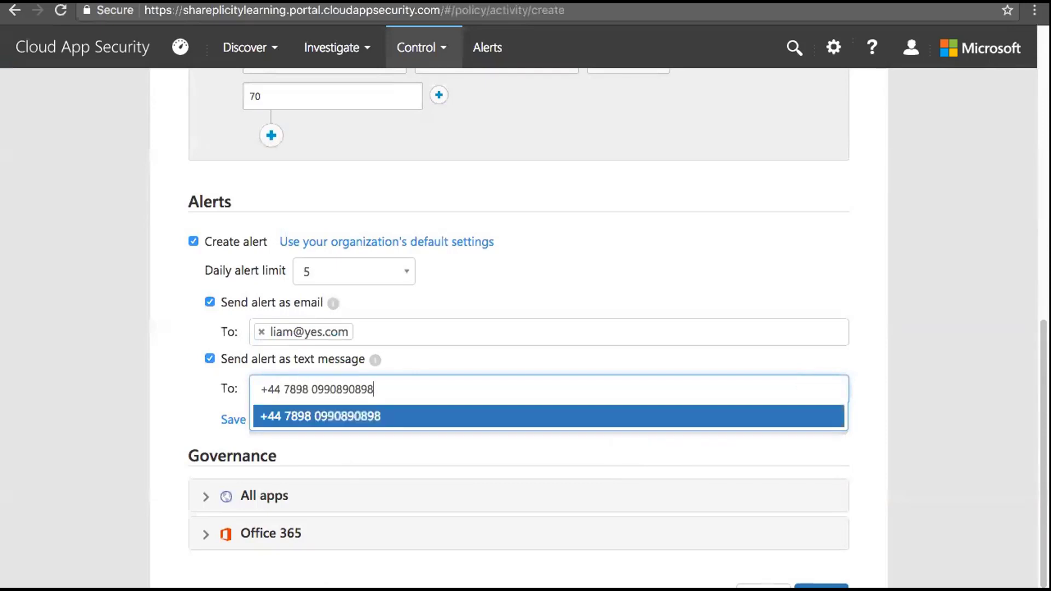
pyautogui.click(345, 415)
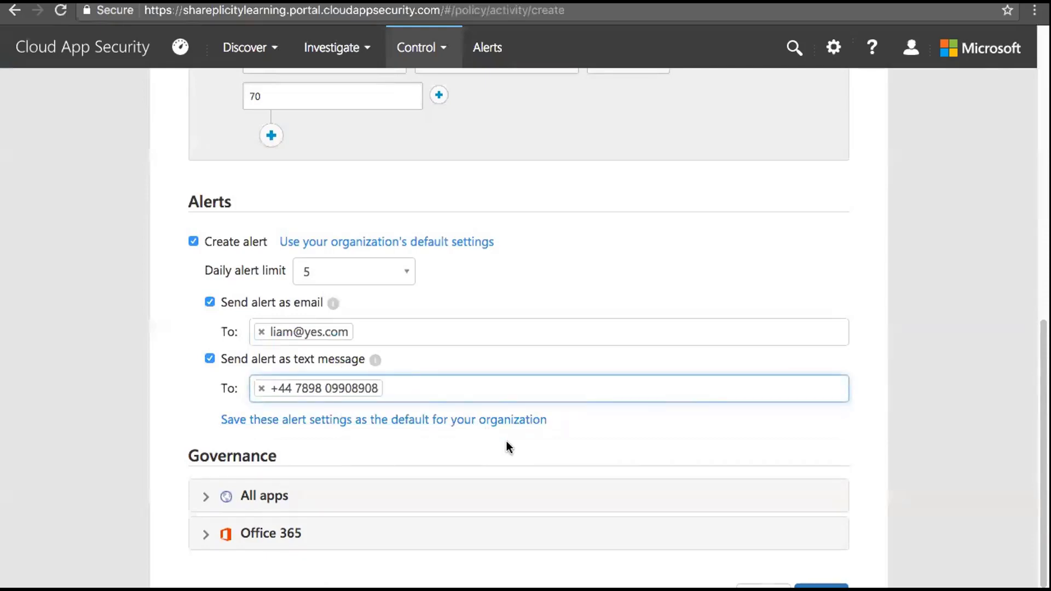
pyautogui.click(210, 358)
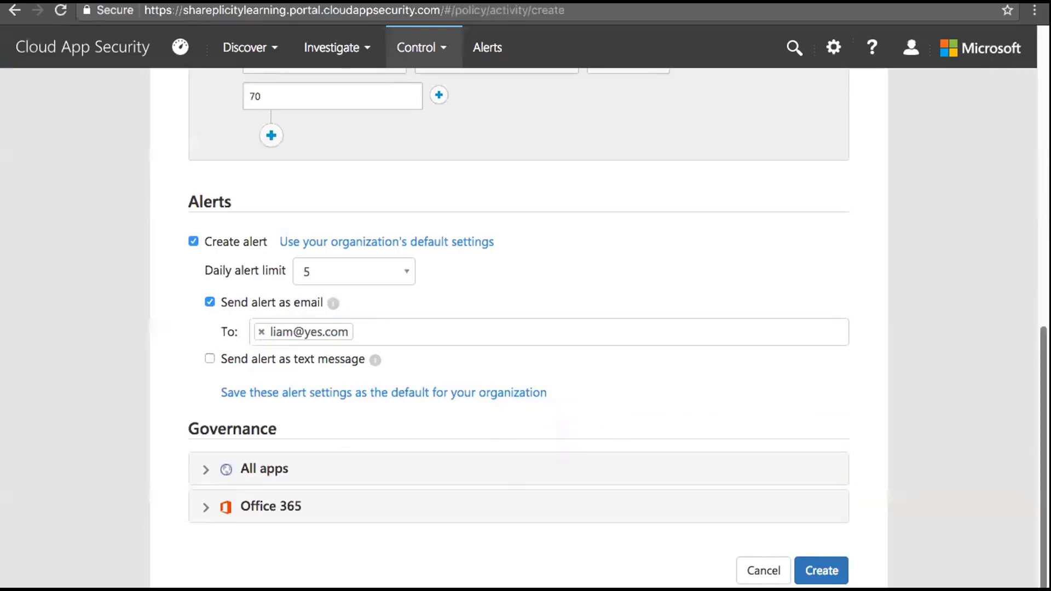
pyautogui.scroll(-1, 1042, 383)
# In Governance, enable Notify user and CC the user's manager
pyautogui.click(208, 471)
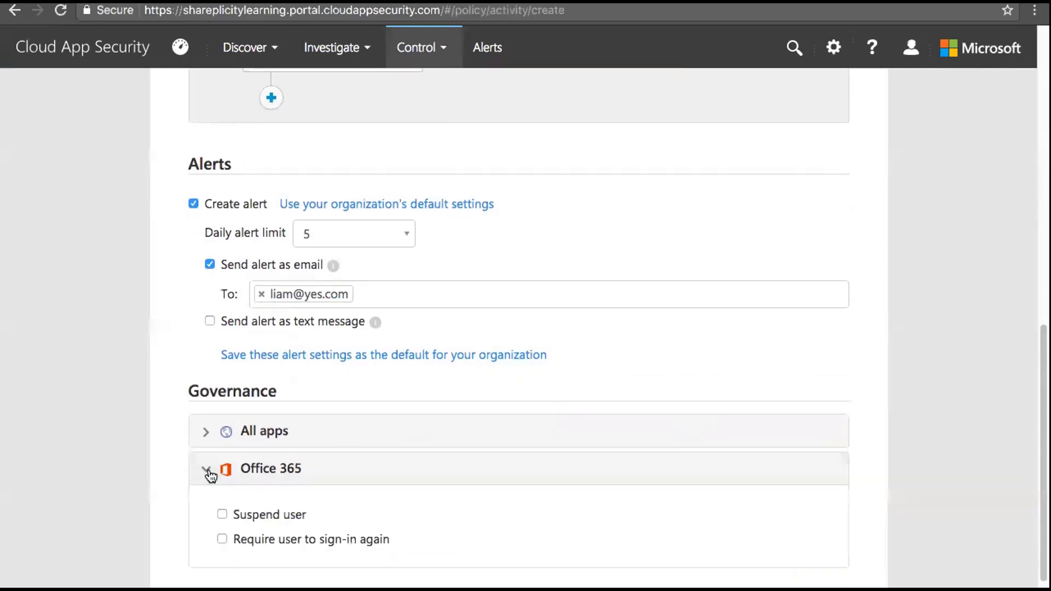
pyautogui.click(207, 432)
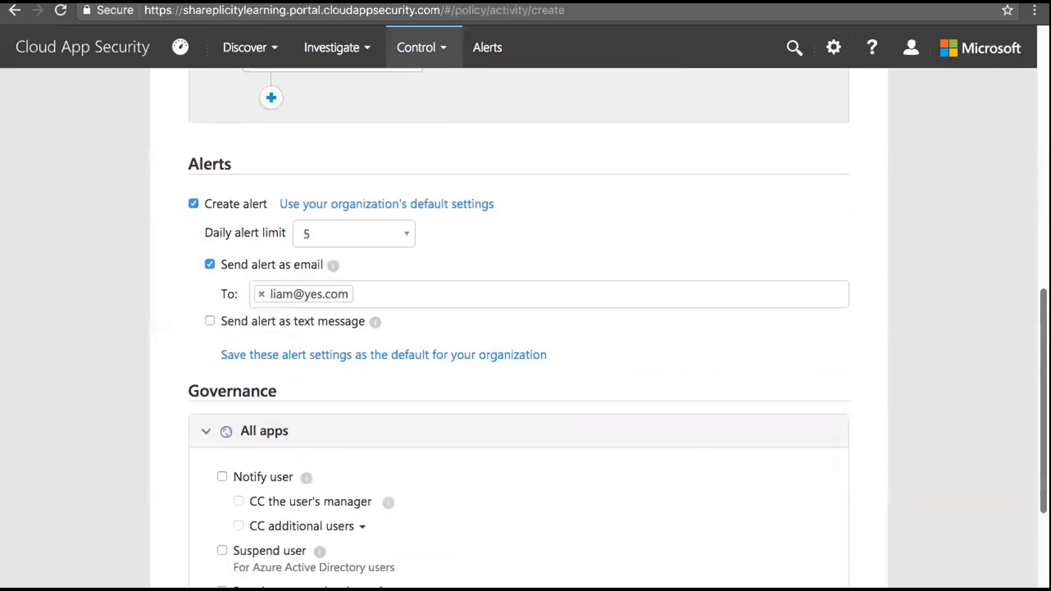
pyautogui.scroll(-5, 1042, 383)
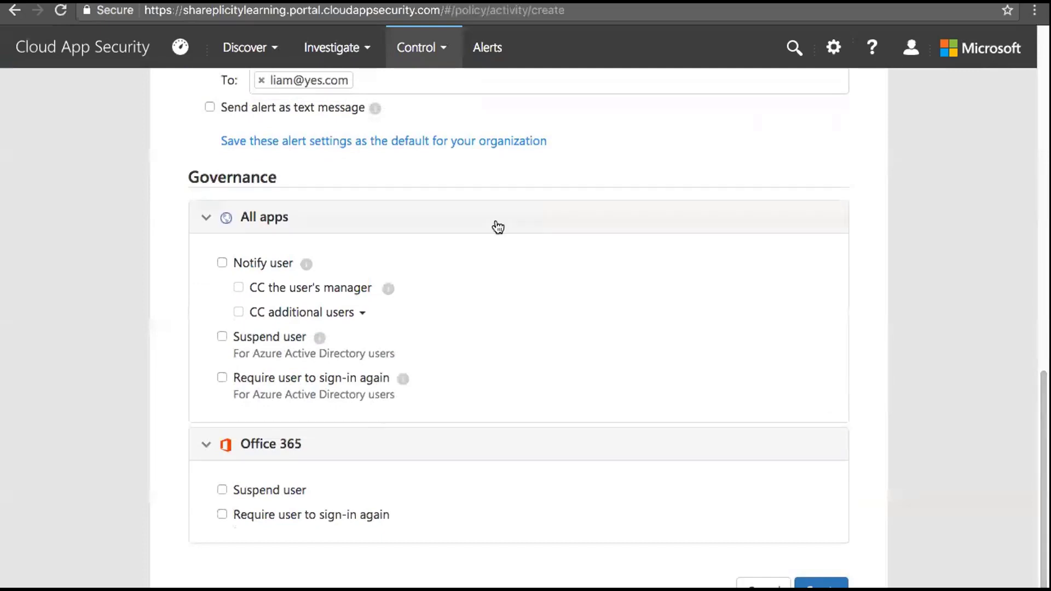
pyautogui.click(222, 263)
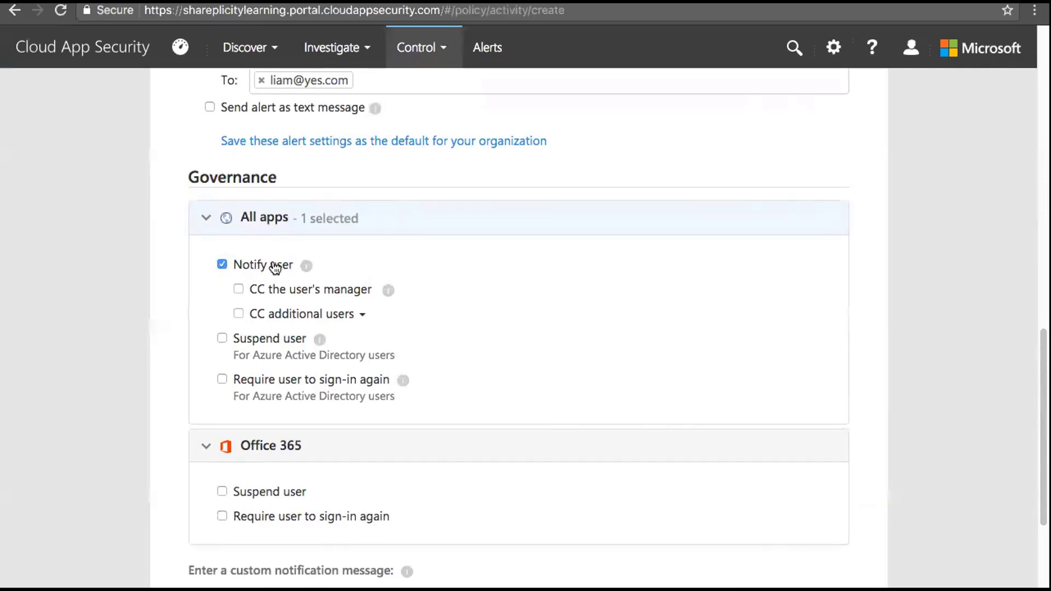
pyautogui.click(239, 289)
pyautogui.click(239, 314)
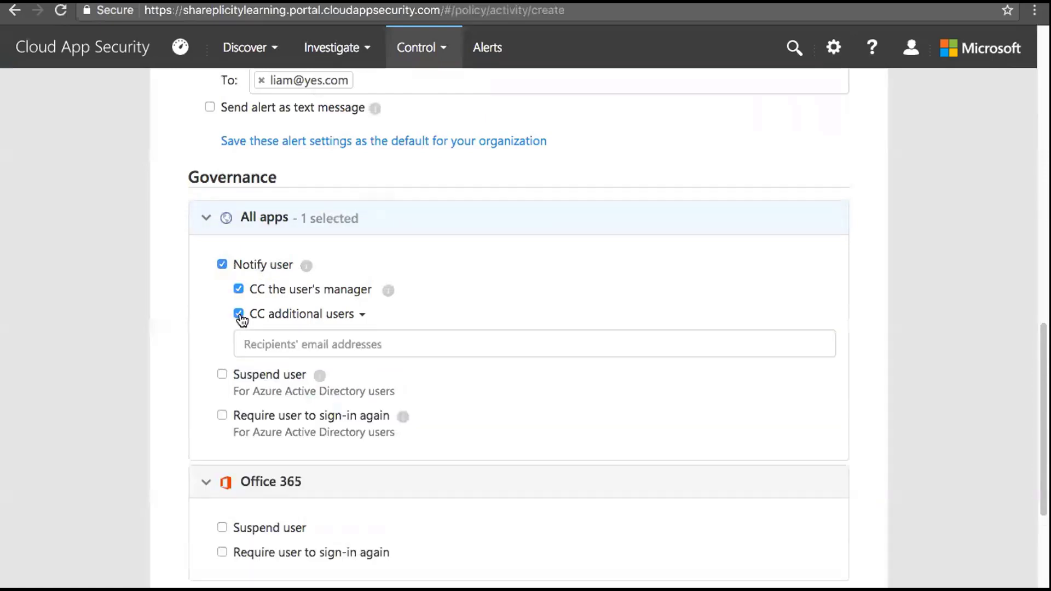
pyautogui.click(239, 314)
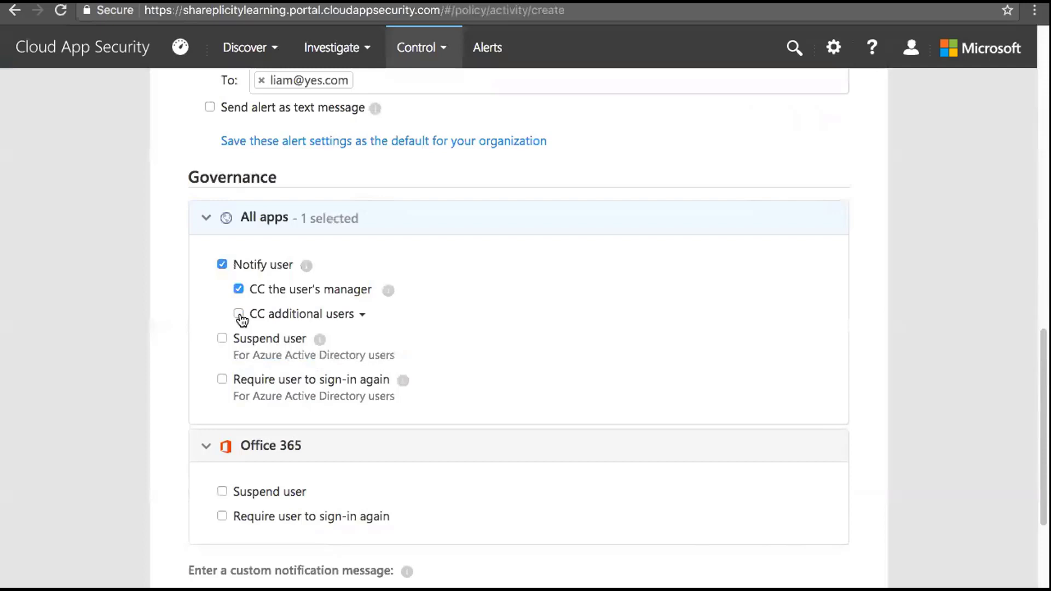
# Enable Suspend user, Require user to sign in again, and Office 365 Suspend user
pyautogui.click(222, 339)
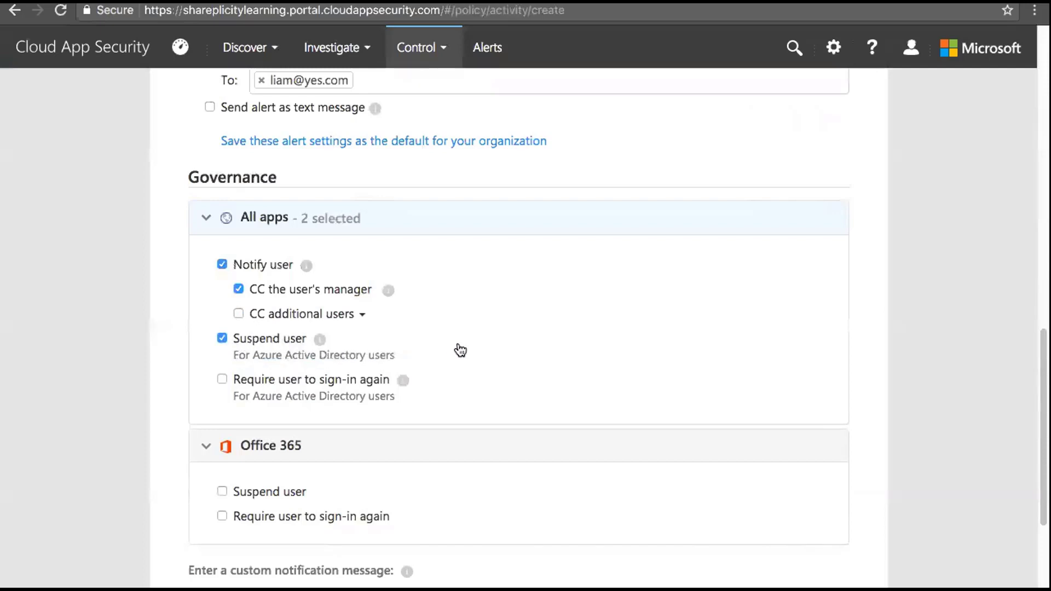
pyautogui.click(222, 380)
pyautogui.click(222, 491)
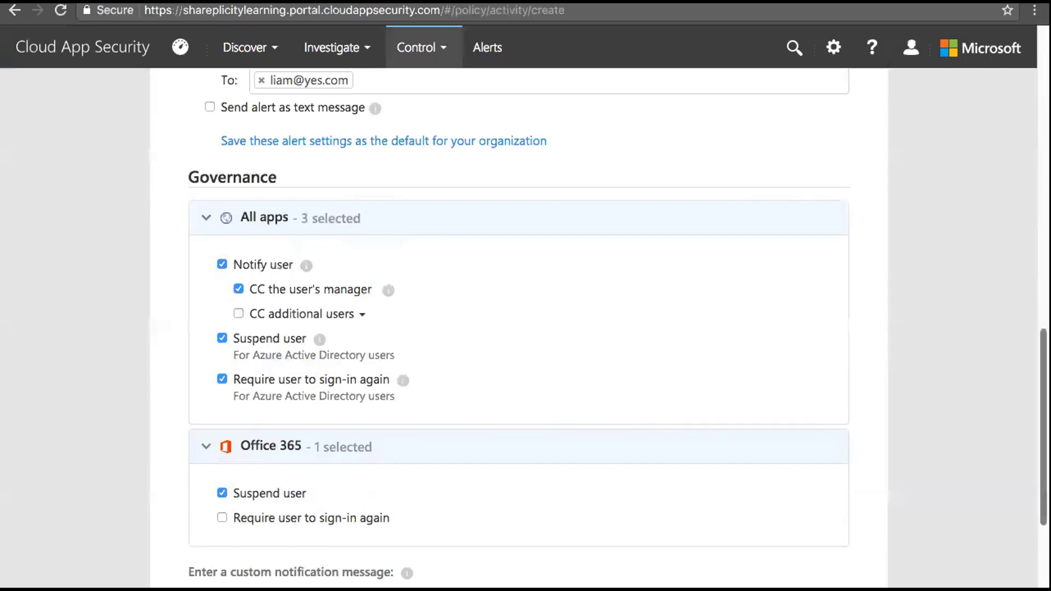
pyautogui.scroll(8, 1032, 214)
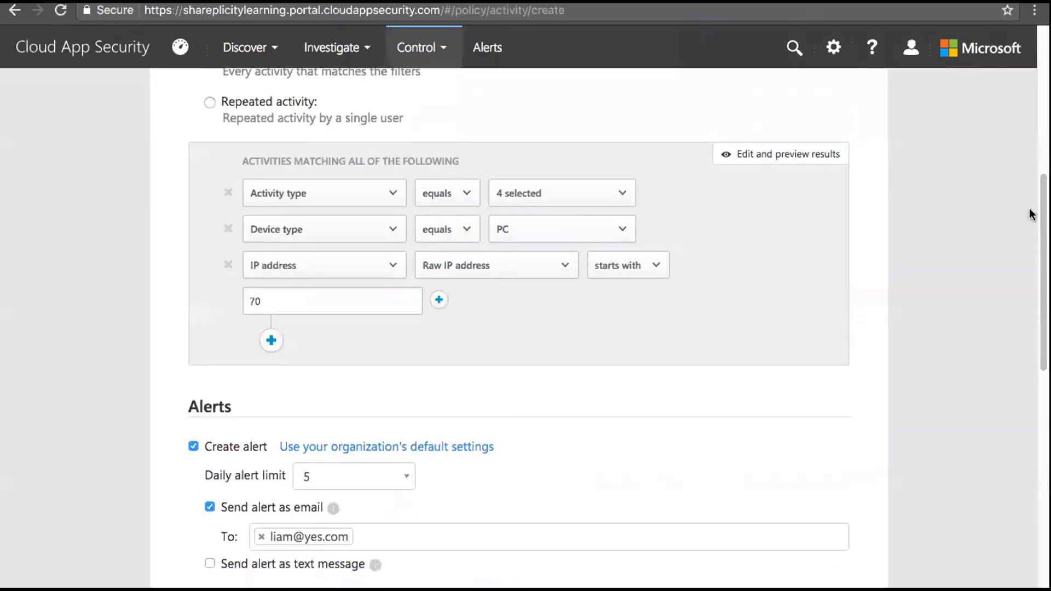
pyautogui.click(622, 194)
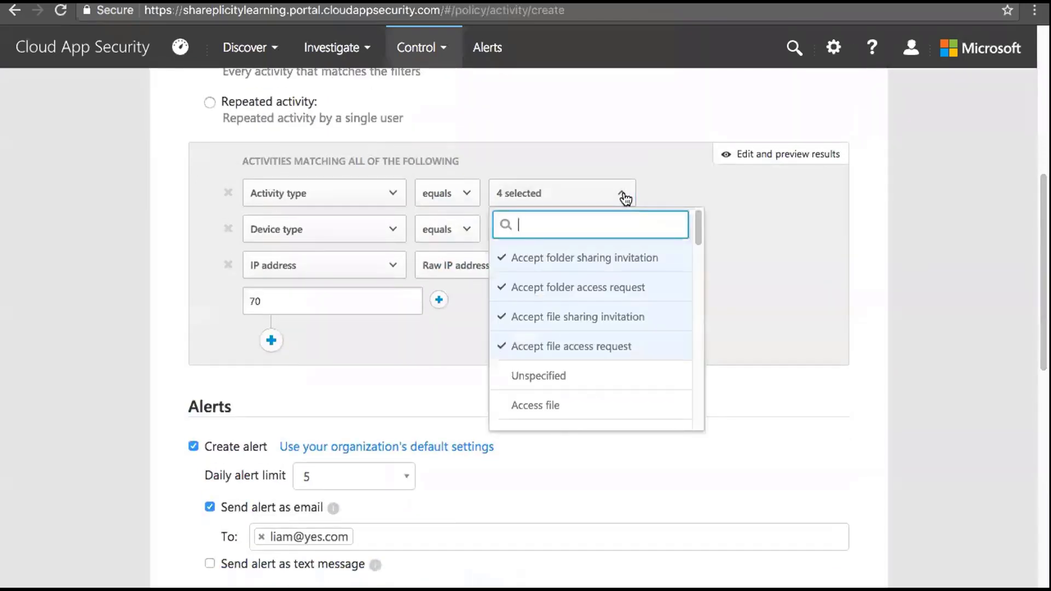
pyautogui.click(762, 227)
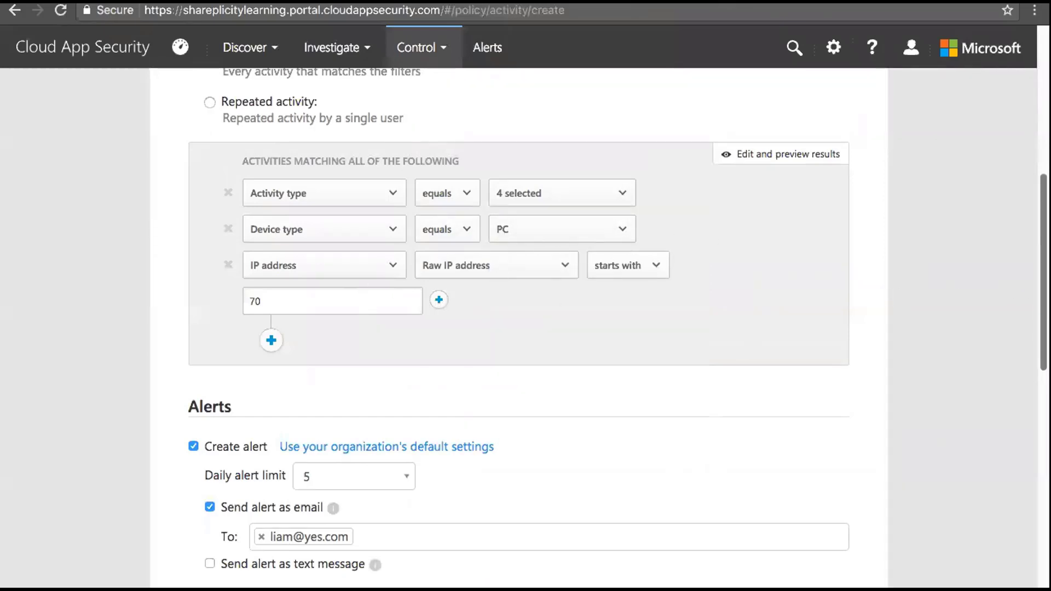
pyautogui.moveTo(1042, 290); pyautogui.dragTo(1040, 469)
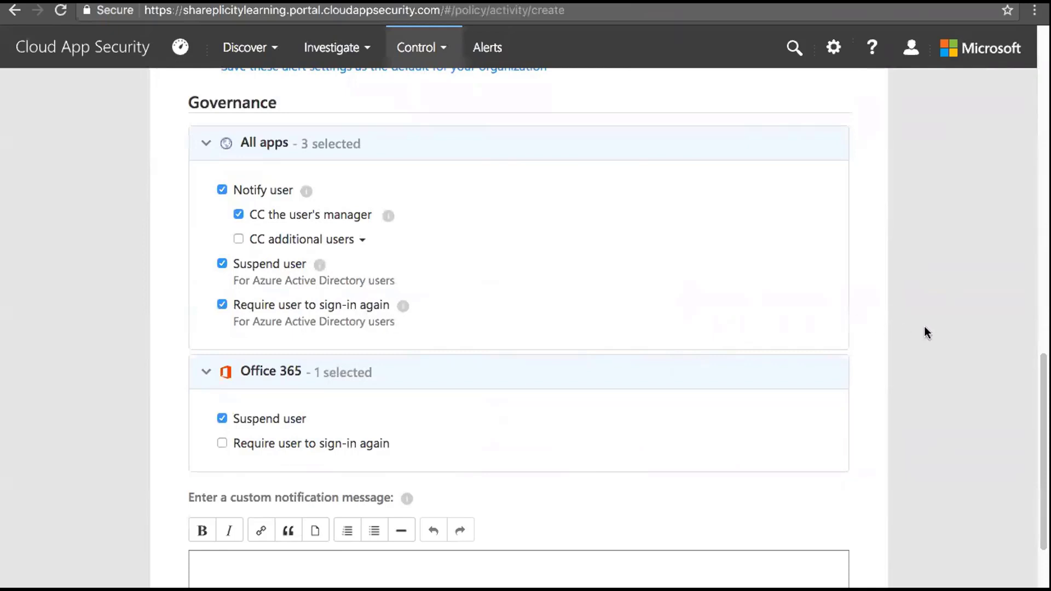
pyautogui.scroll(-2, 1043, 448)
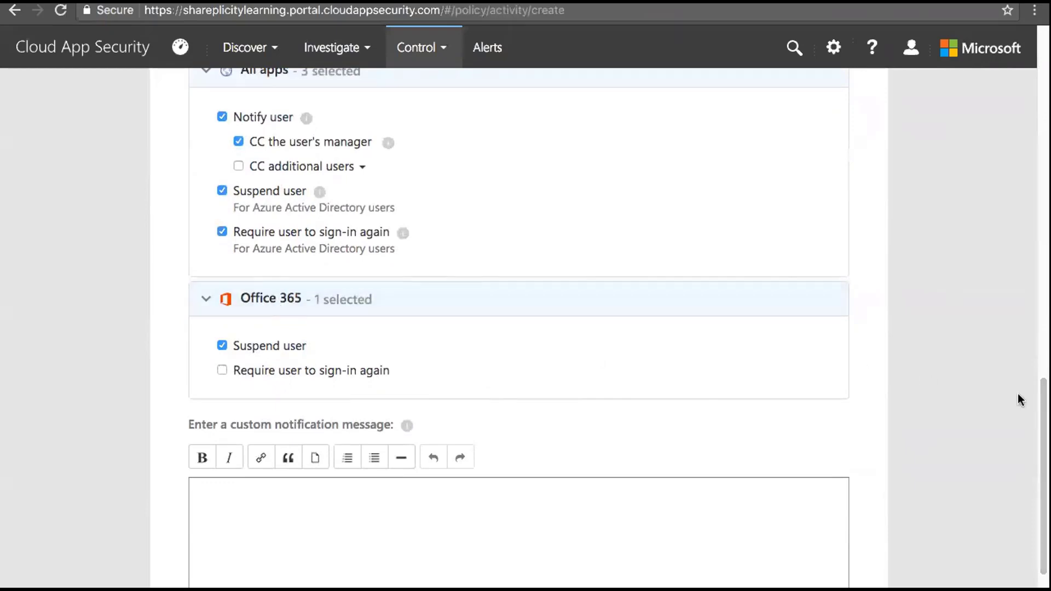
pyautogui.scroll(-3, 1043, 437)
# Enter 'You have been locked out' as the custom notification and create Demo Rencore Policy
pyautogui.click(584, 371)
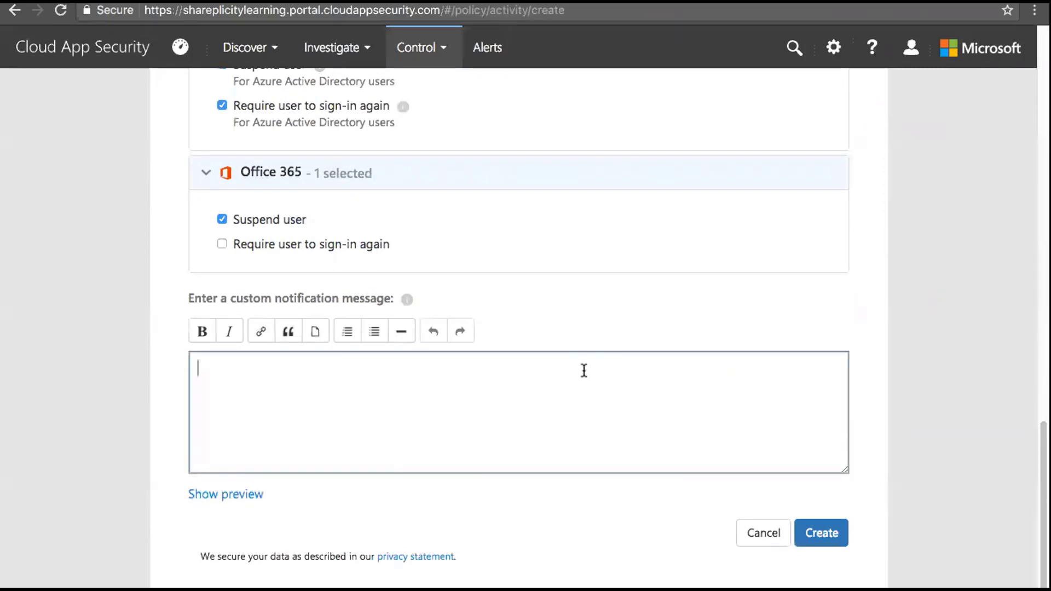
pyautogui.write('You have been l')
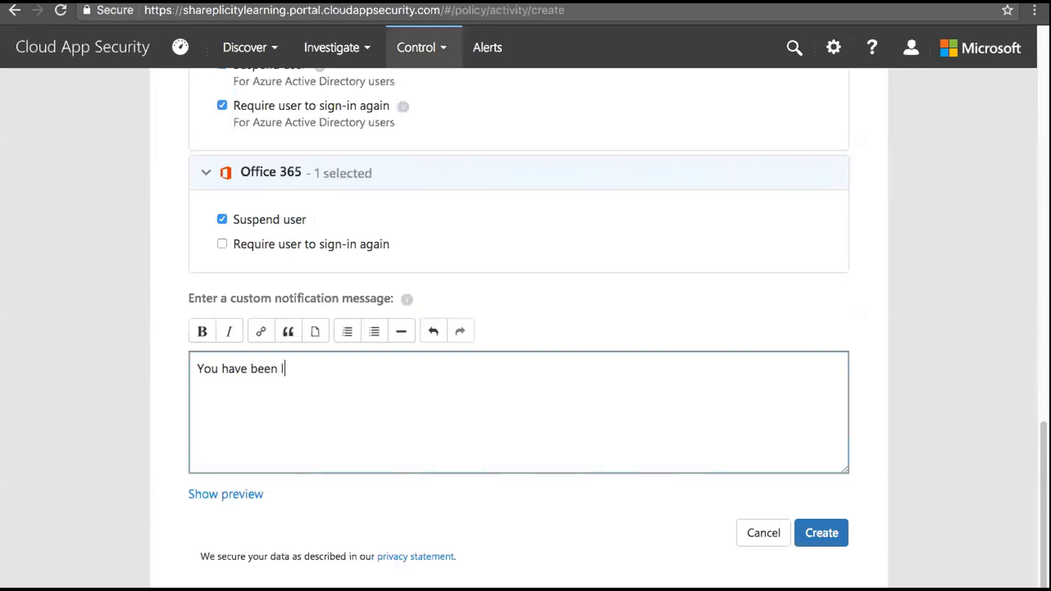
pyautogui.write('ocked out')
pyautogui.click(819, 534)
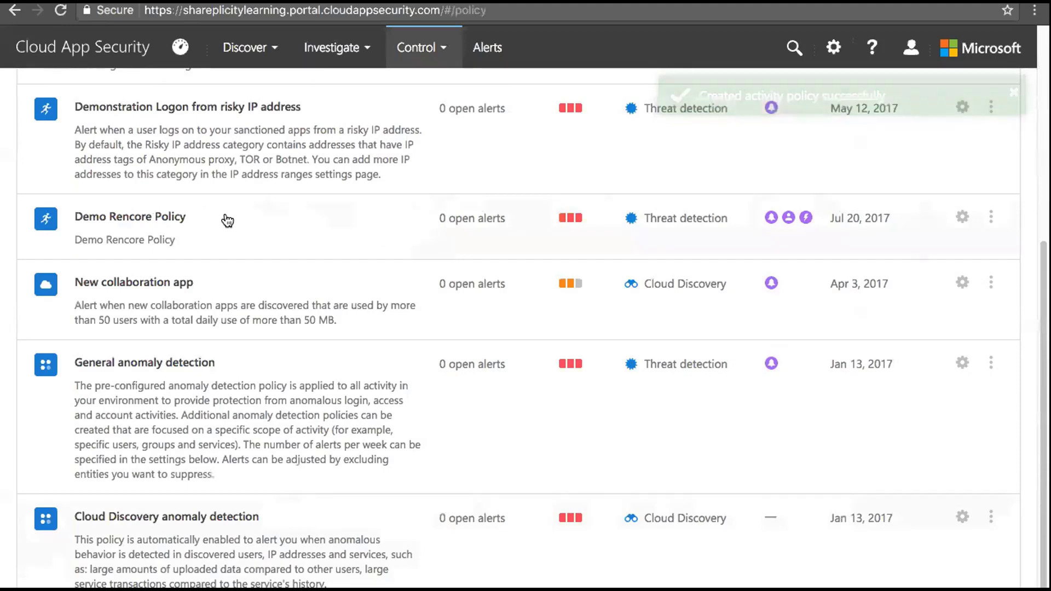
# Reopen the Demo Rencore Policy and save it with Update, leaving its settings unchanged
pyautogui.click(960, 217)
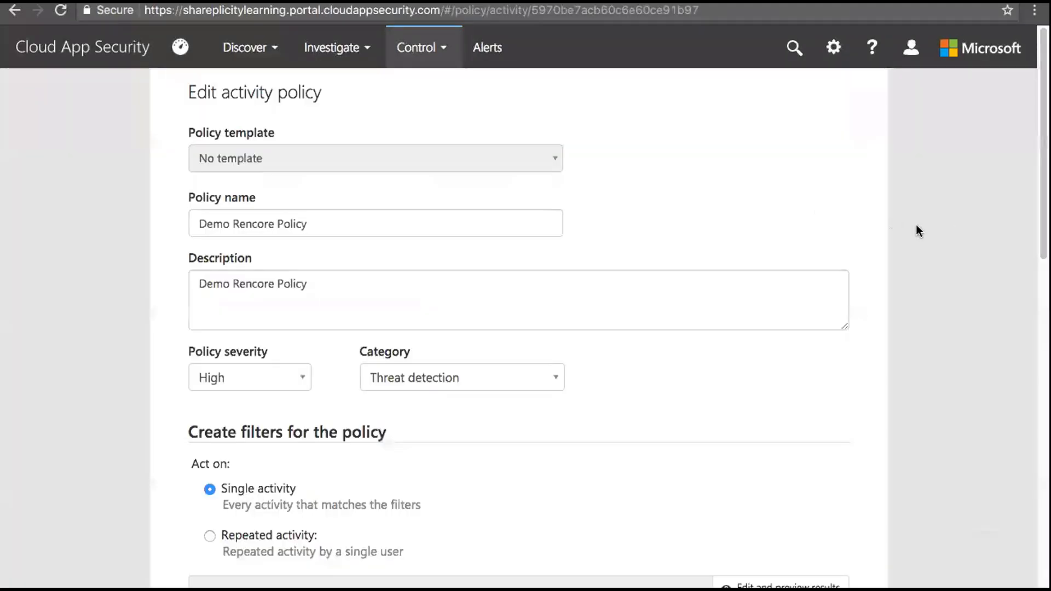
pyautogui.moveTo(1043, 256); pyautogui.dragTo(1033, 310)
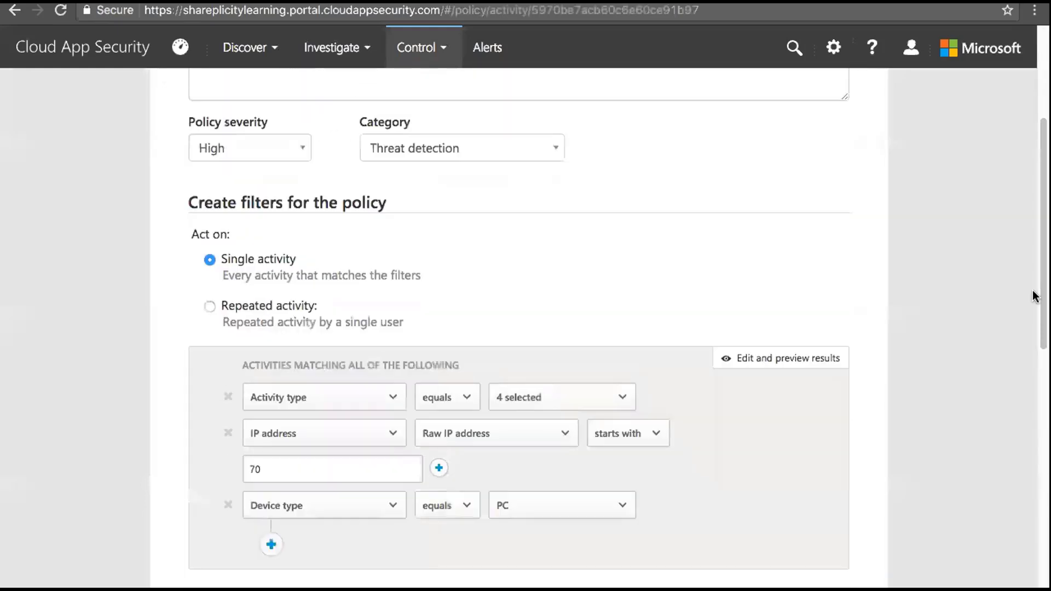
pyautogui.moveTo(1035, 295); pyautogui.dragTo(881, 541)
pyautogui.click(826, 533)
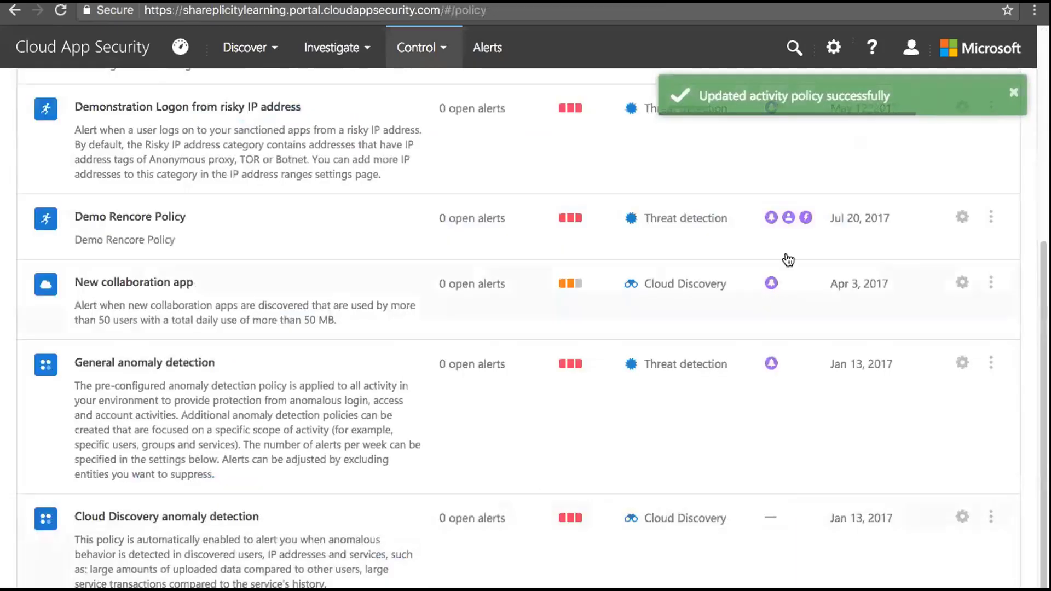
pyautogui.click(991, 217)
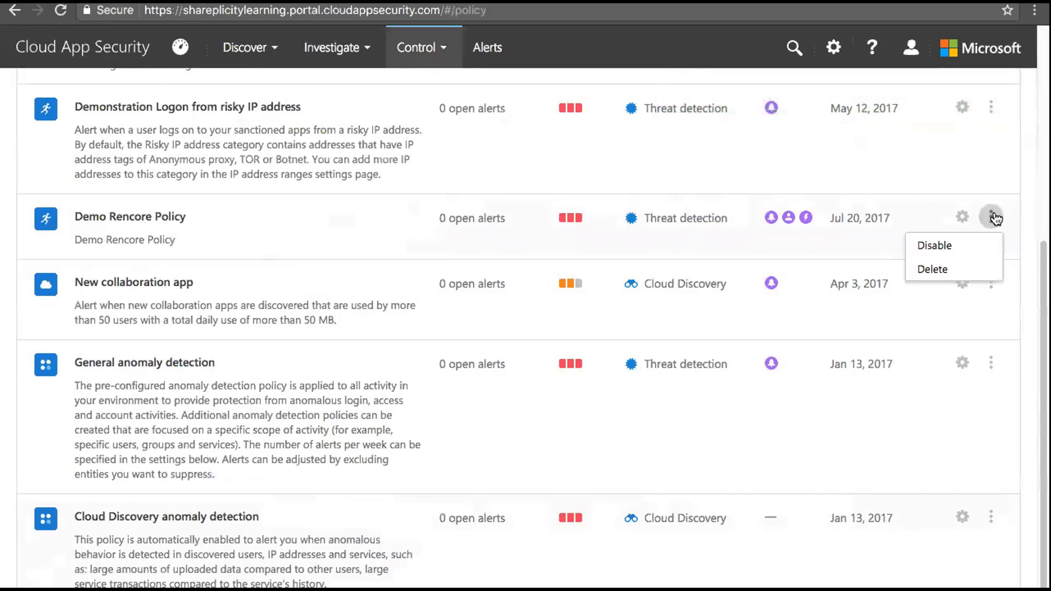
# Disable the Demo Rencore Policy and confirm, so it is listed as [Disabled]
pyautogui.click(948, 245)
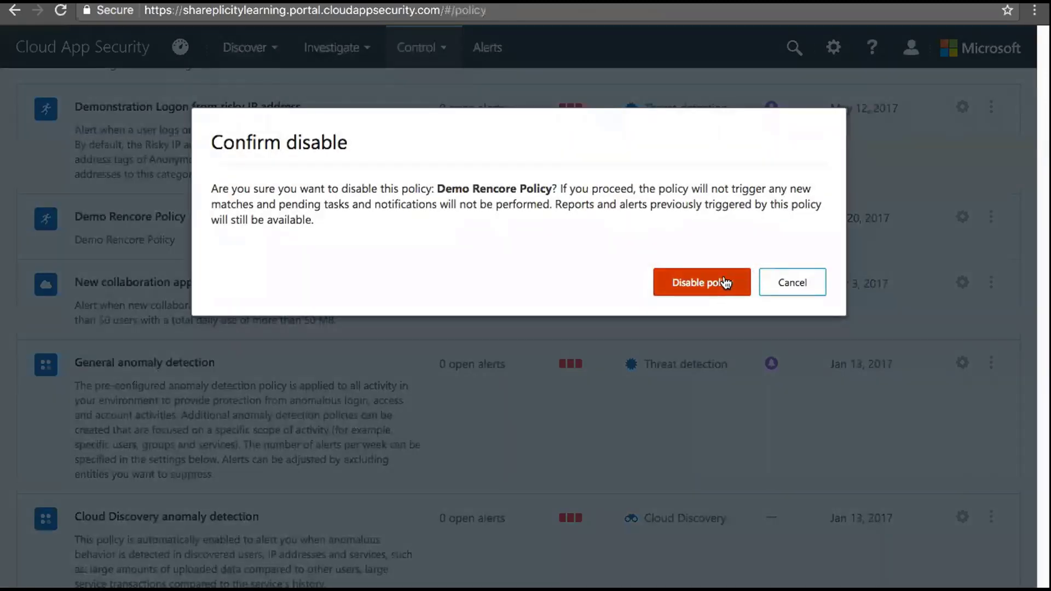
pyautogui.click(717, 284)
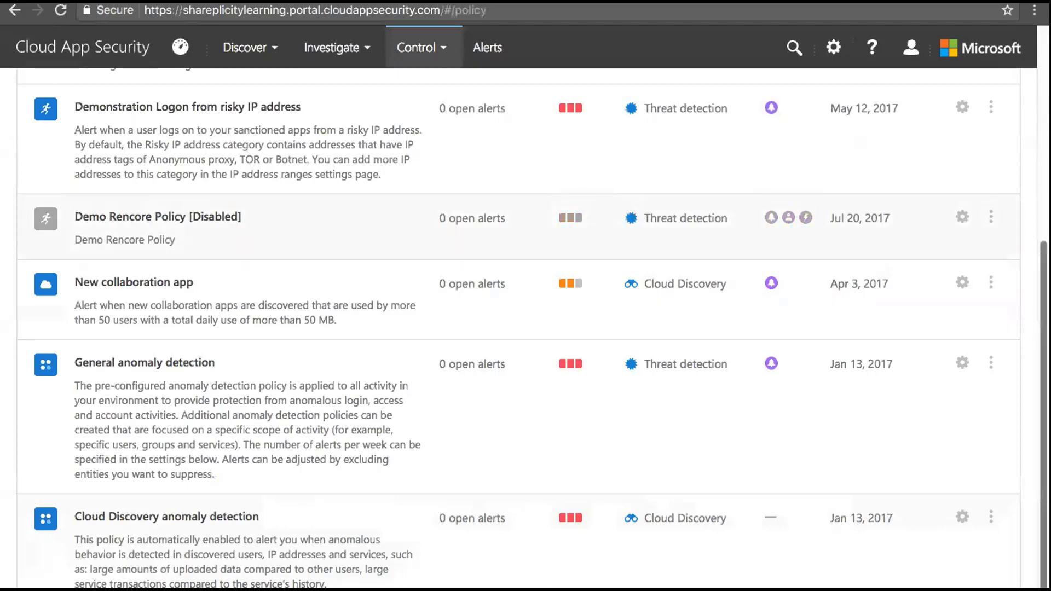
pyautogui.scroll(6, 1042, 410)
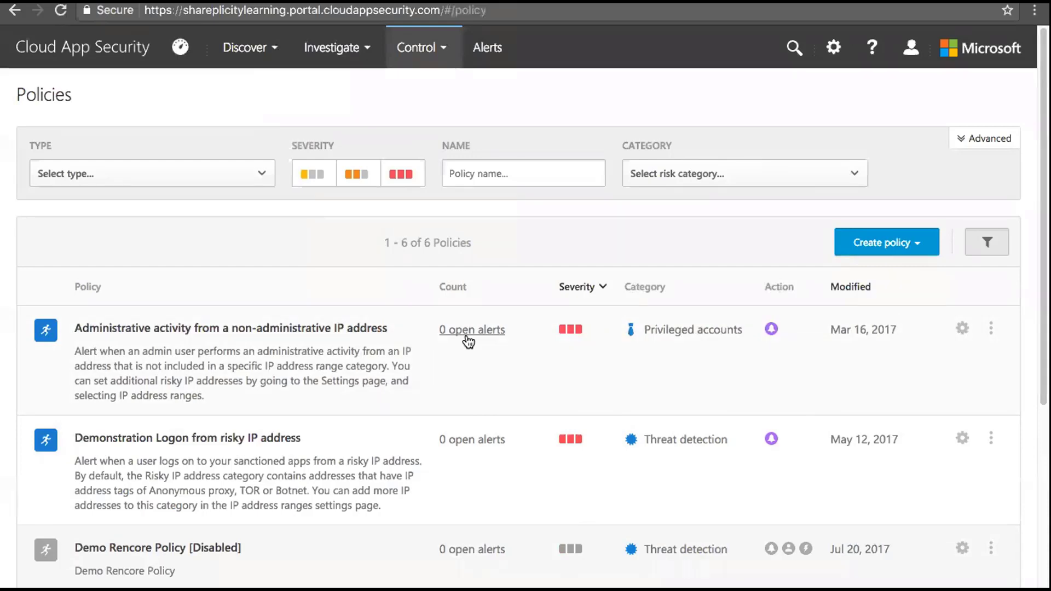
# Open the Activity log from Investigate and view page 2 of activities
pyautogui.click(365, 47)
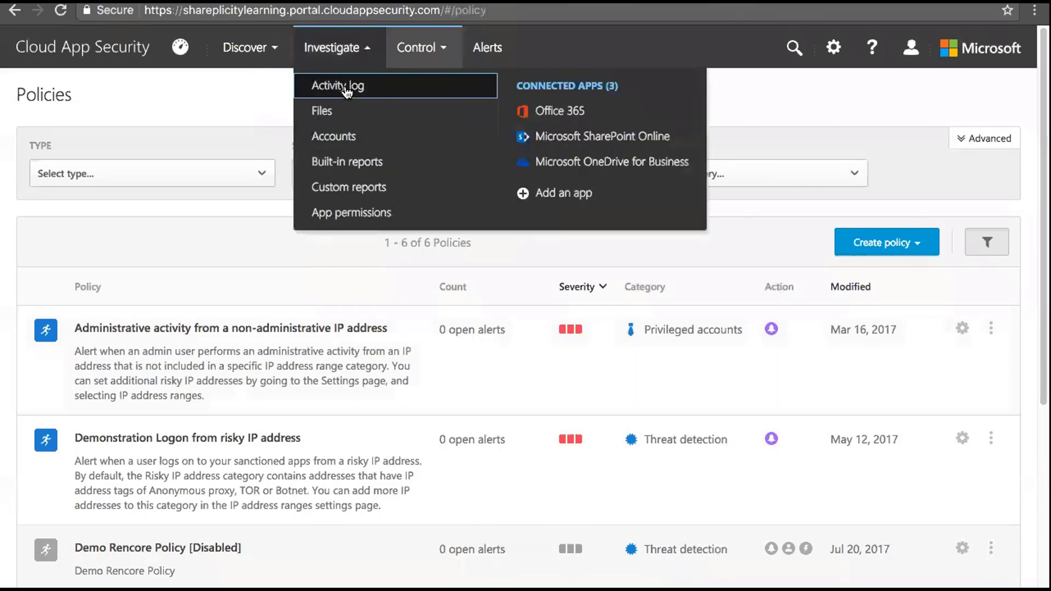
pyautogui.click(344, 85)
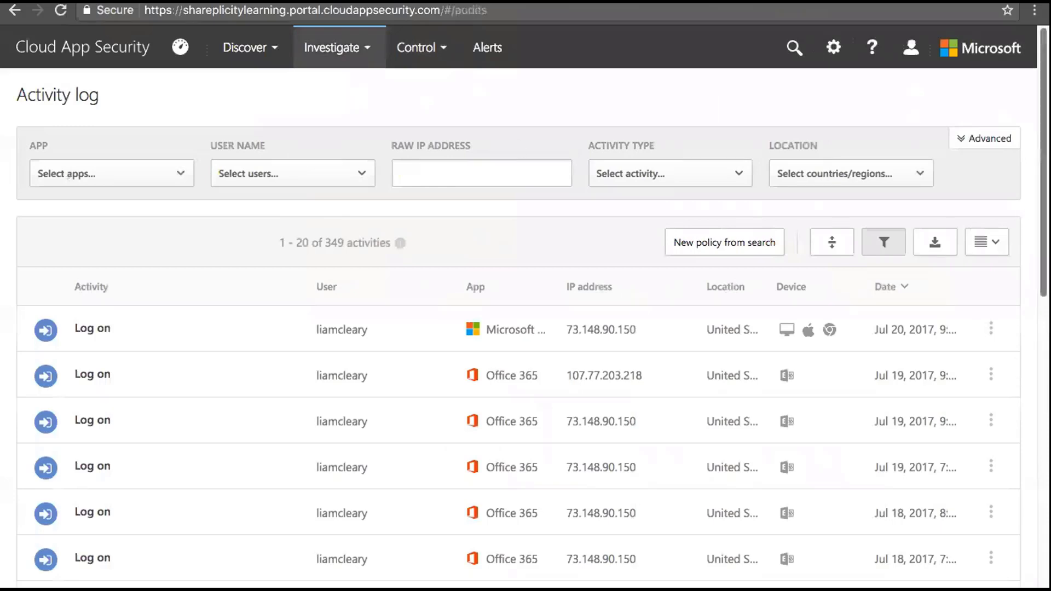
pyautogui.moveTo(1041, 206); pyautogui.dragTo(1038, 528)
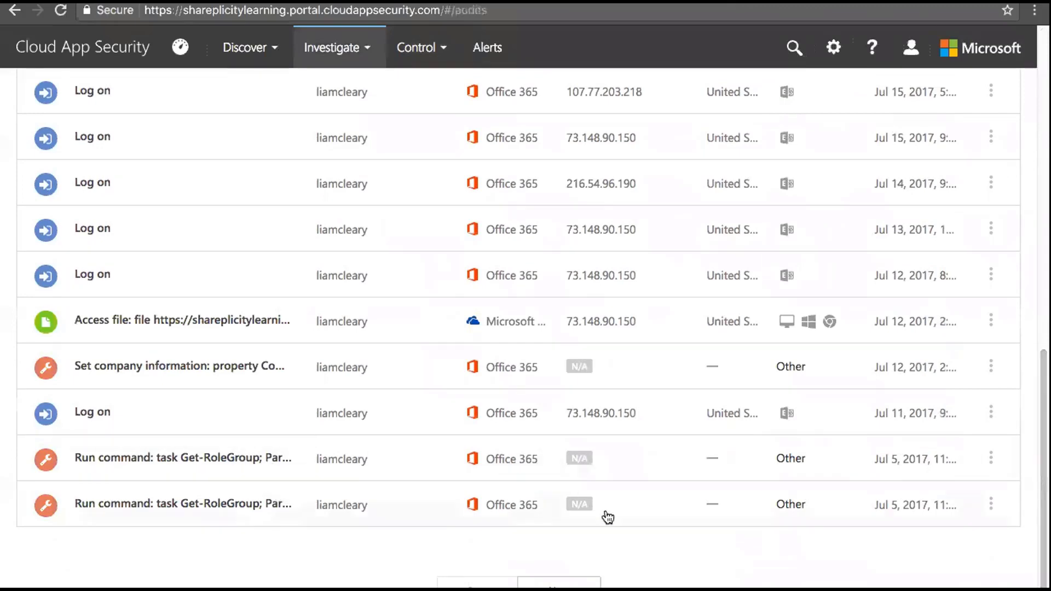
pyautogui.click(586, 579)
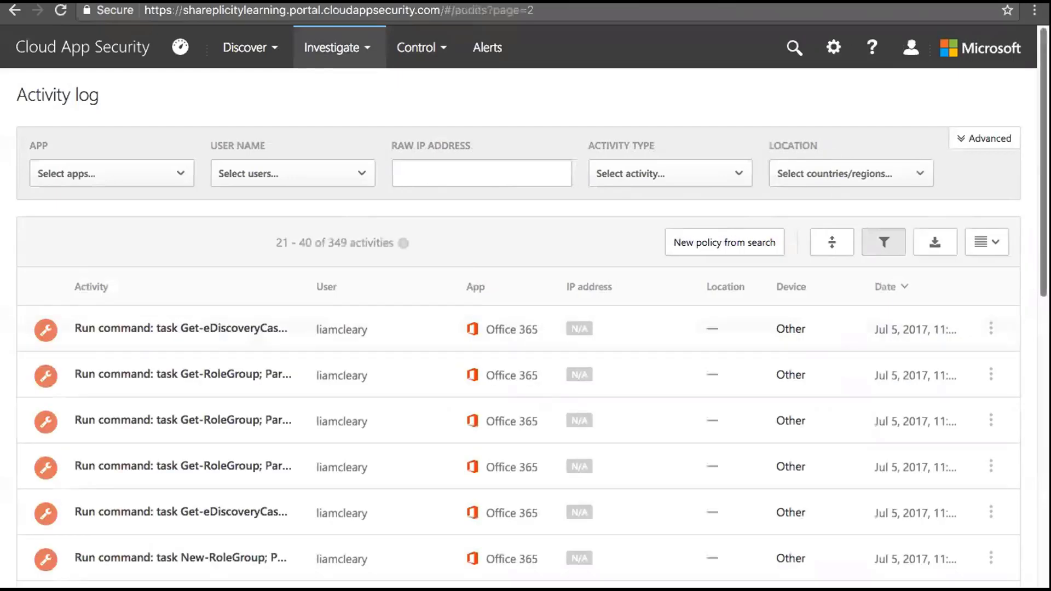
# Return to page 1 and expand the Jul 12 Access file entry's details
pyautogui.moveTo(1043, 306); pyautogui.dragTo(1033, 585)
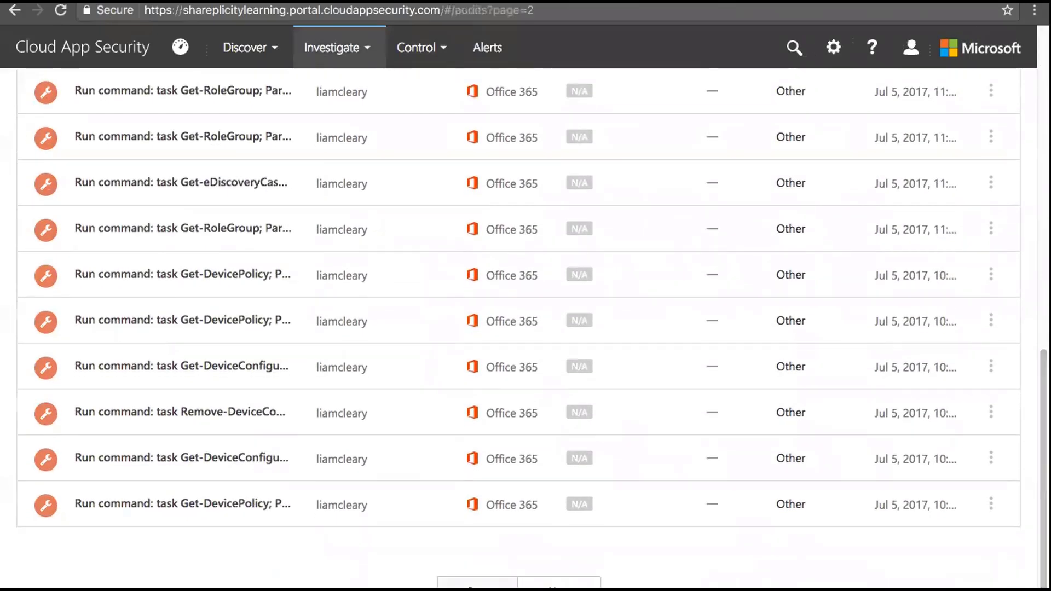
pyautogui.click(453, 581)
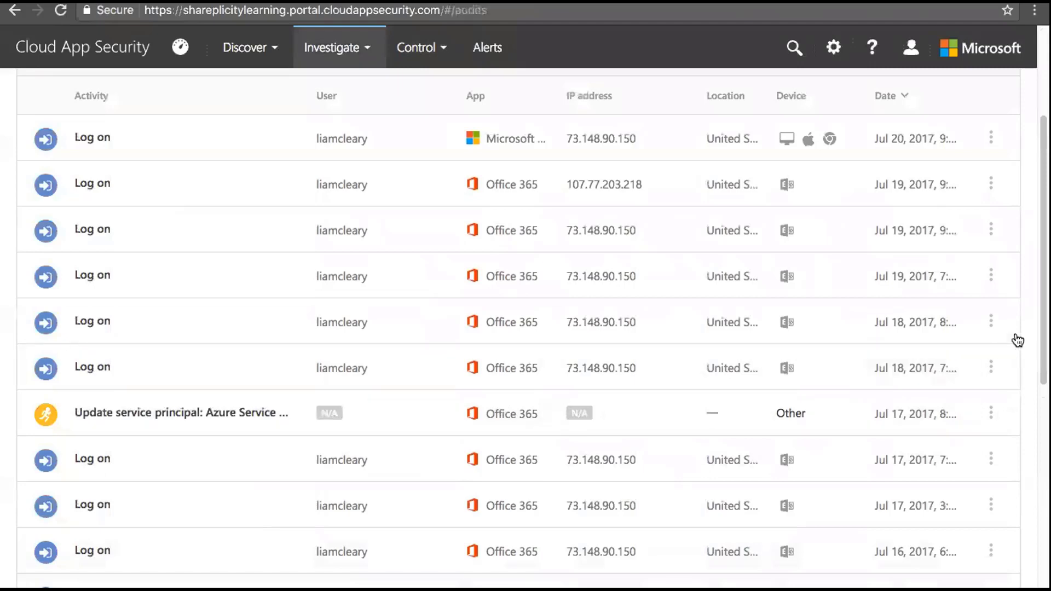
pyautogui.moveTo(1042, 249); pyautogui.dragTo(1043, 444)
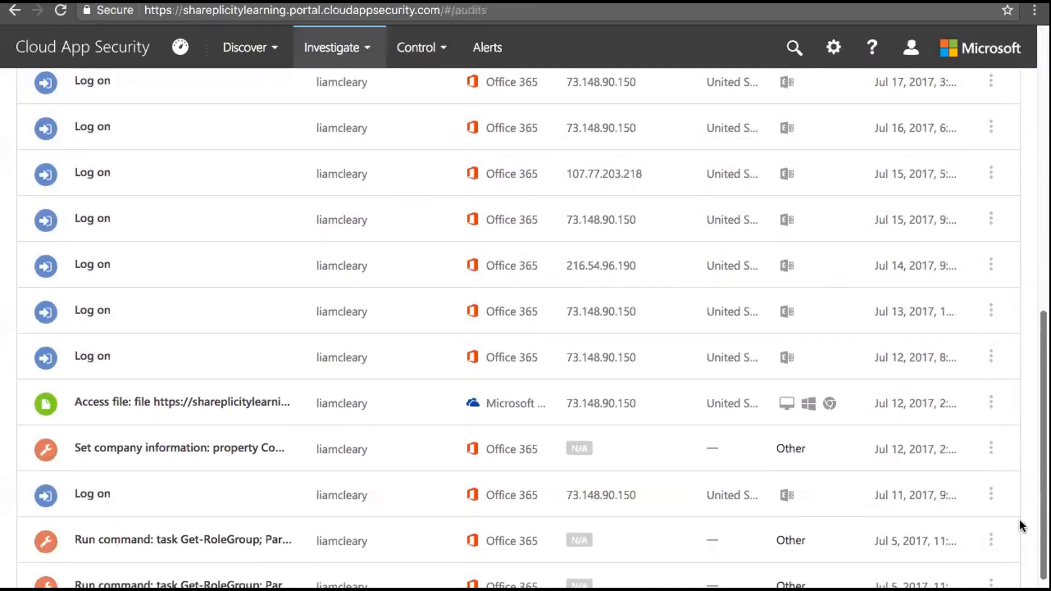
pyautogui.click(436, 410)
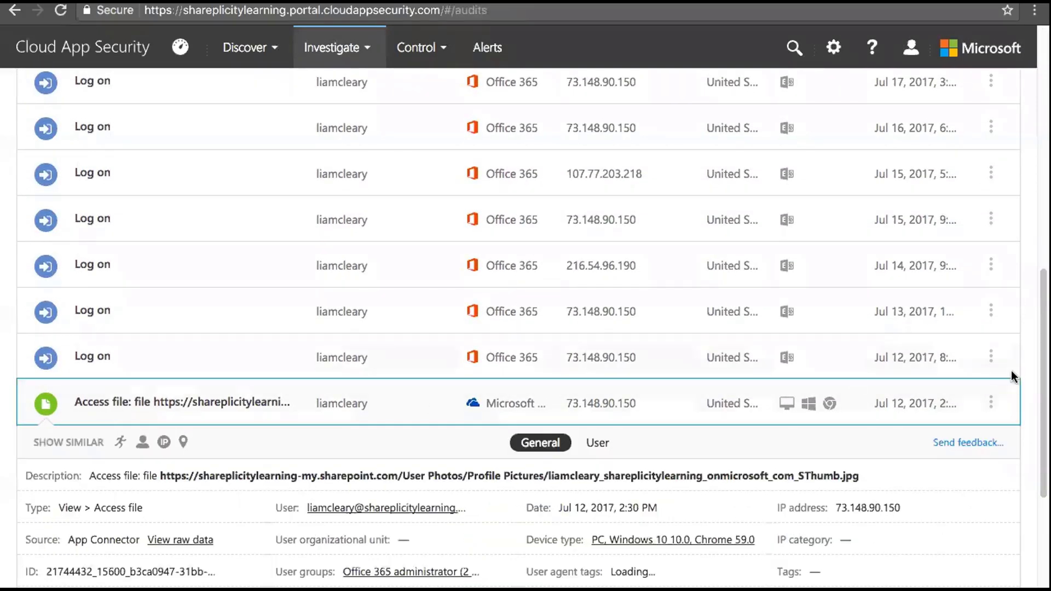
pyautogui.moveTo(1041, 379); pyautogui.dragTo(1041, 461)
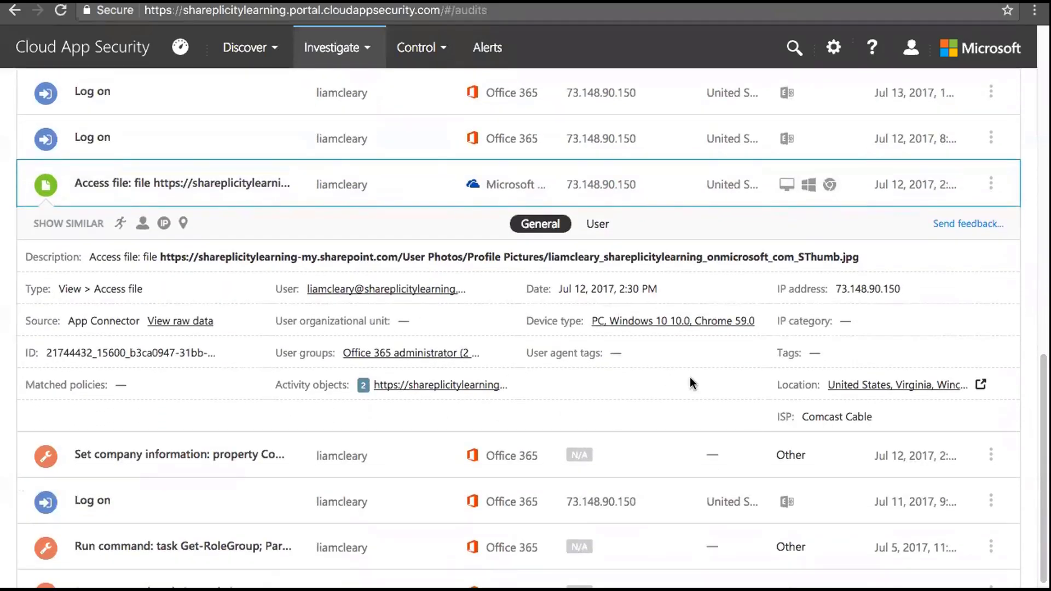
pyautogui.click(991, 184)
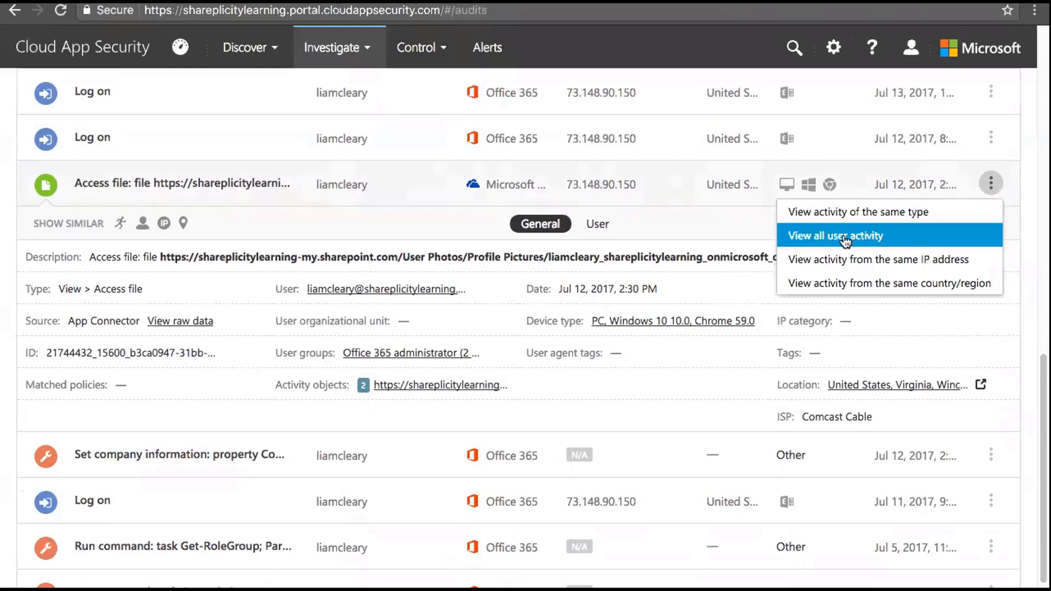
pyautogui.click(877, 261)
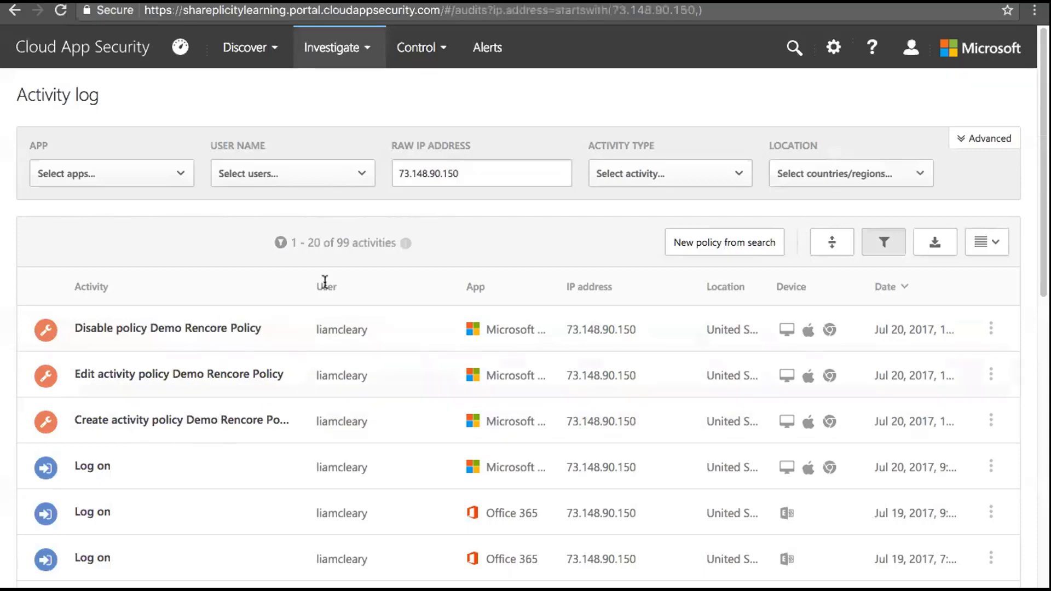
# Filter the log by User Name to the admin account only
pyautogui.click(362, 175)
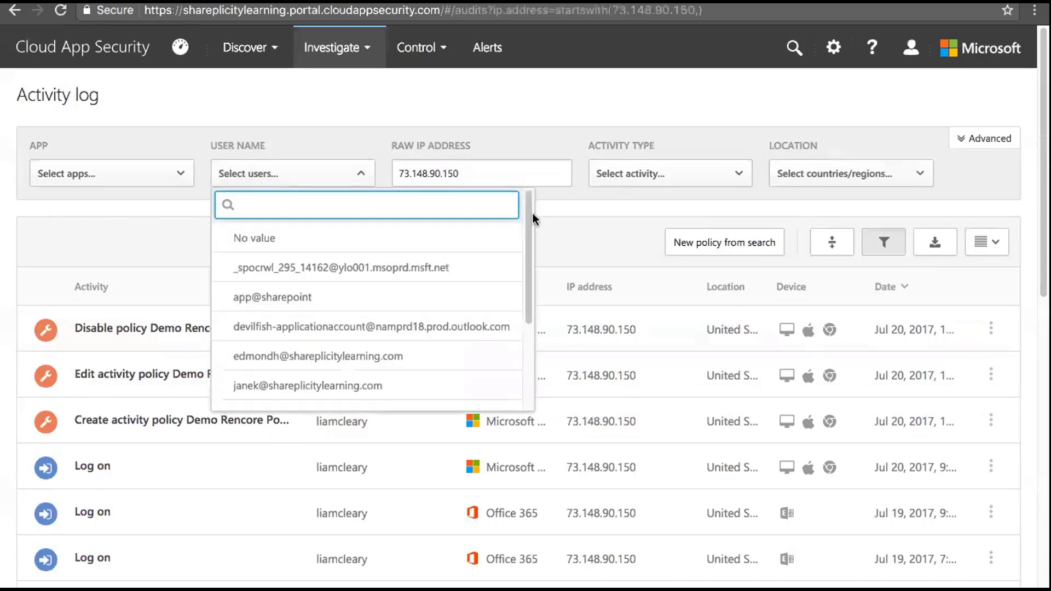
pyautogui.scroll(-3, 523, 244)
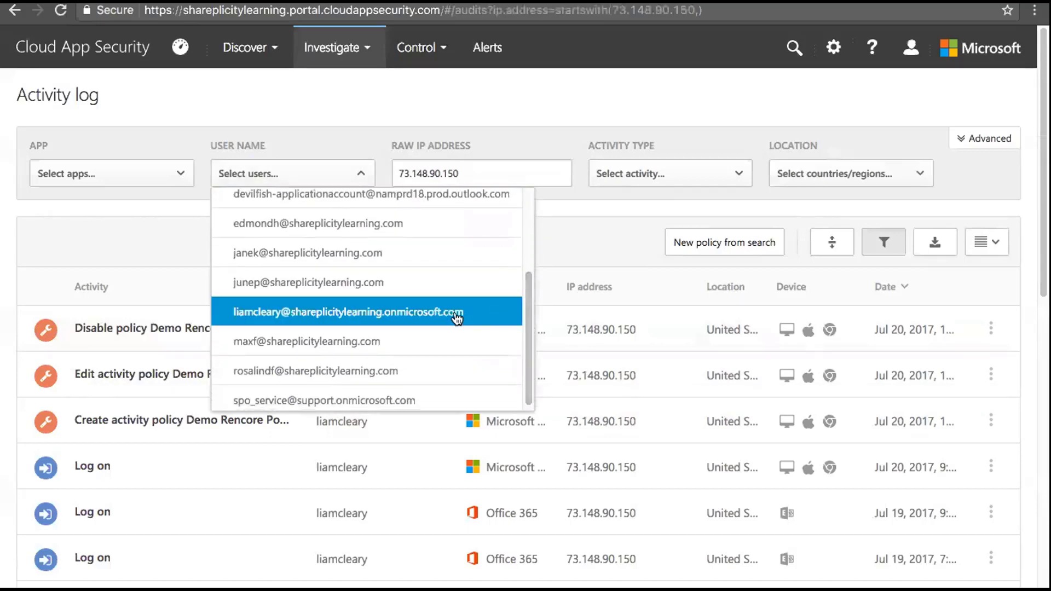
pyautogui.click(456, 316)
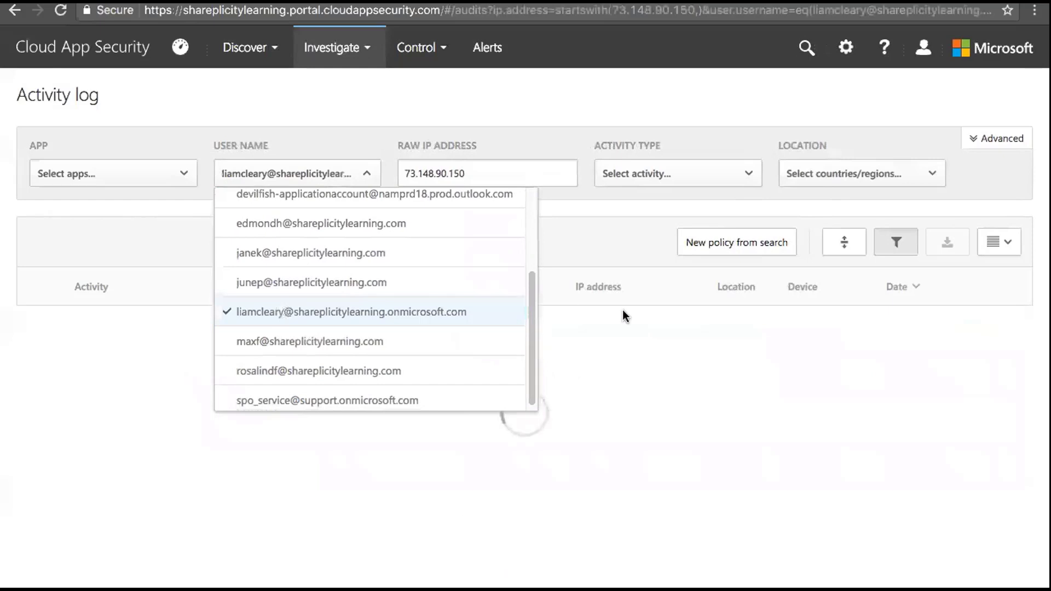
pyautogui.click(370, 129)
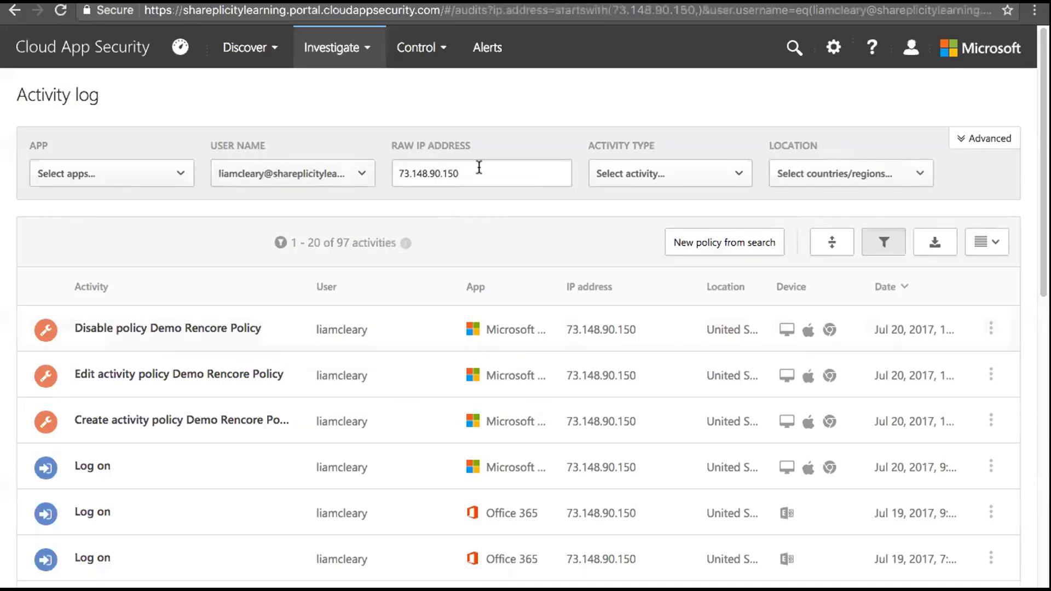
# Add an Activity type filter restricted to Access file
pyautogui.click(743, 174)
pyautogui.moveTo(799, 214); pyautogui.dragTo(798, 241)
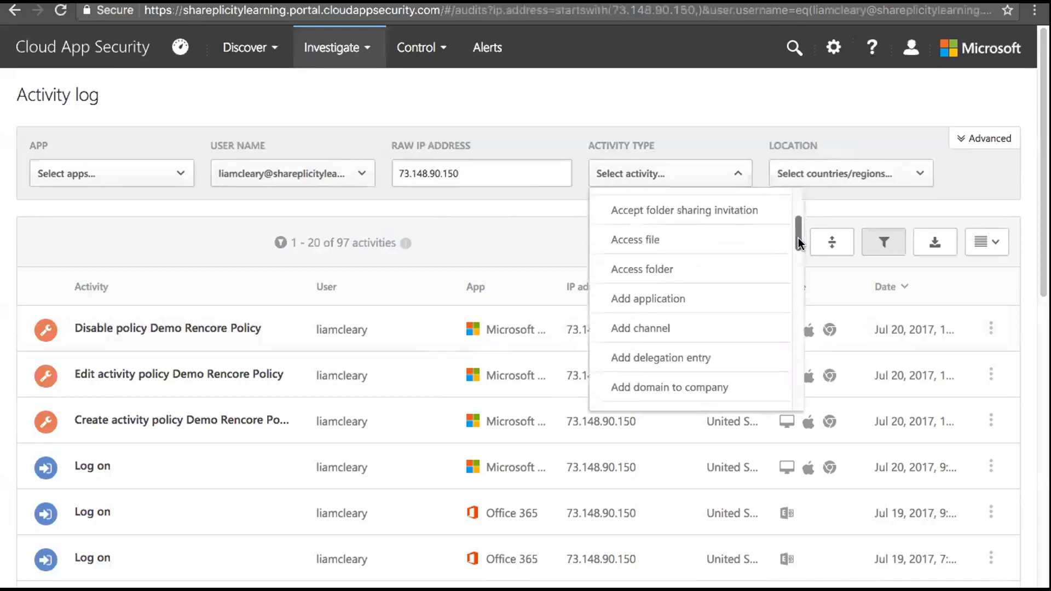
pyautogui.moveTo(1042, 277); pyautogui.dragTo(1034, 285)
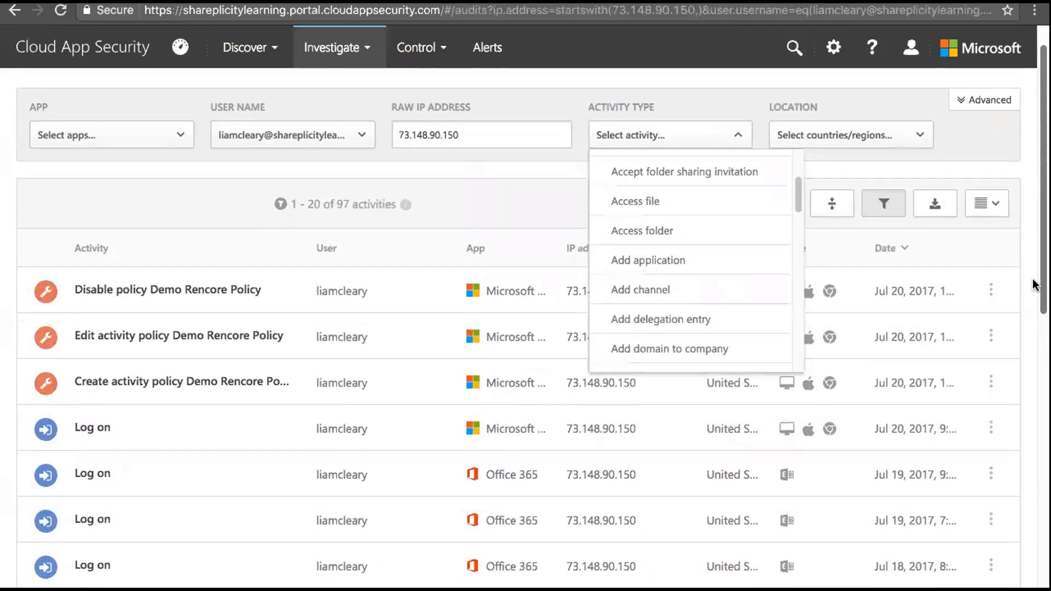
pyautogui.click(746, 204)
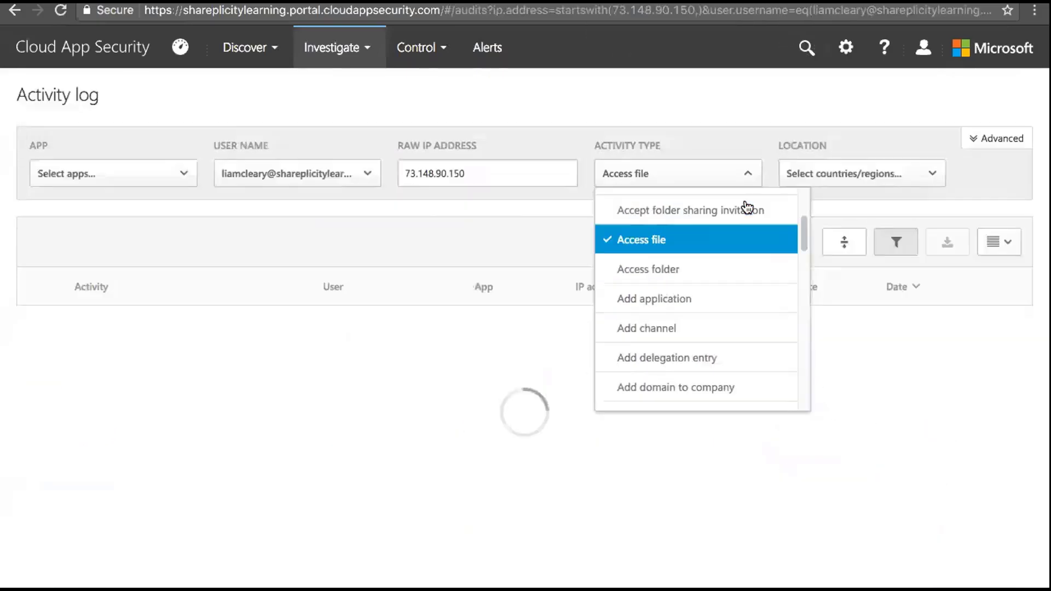
pyautogui.click(737, 116)
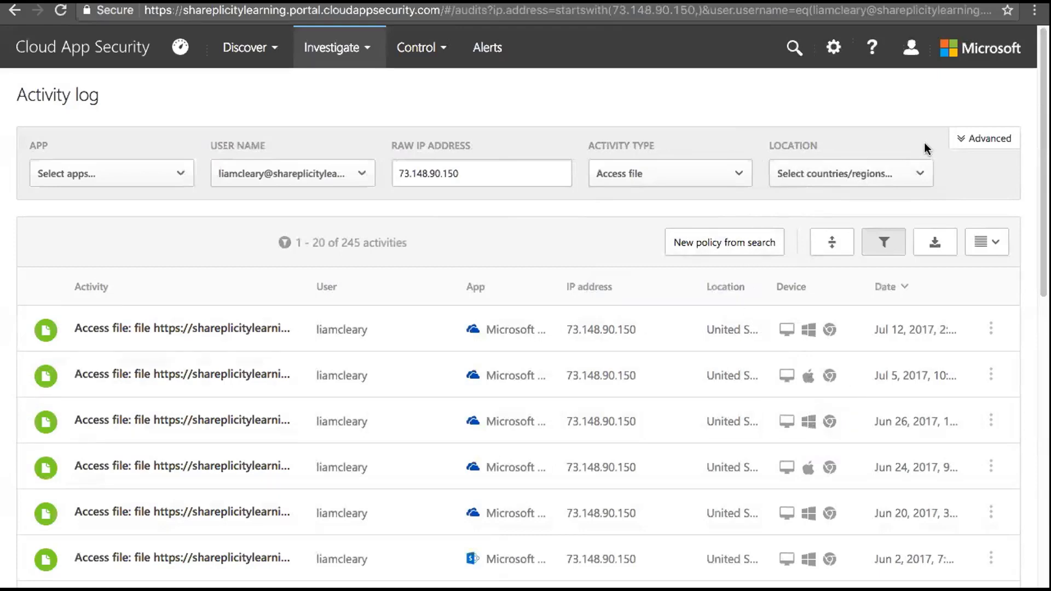
# Switch the filter bar to Advanced rules view, then back to Basic
pyautogui.click(967, 140)
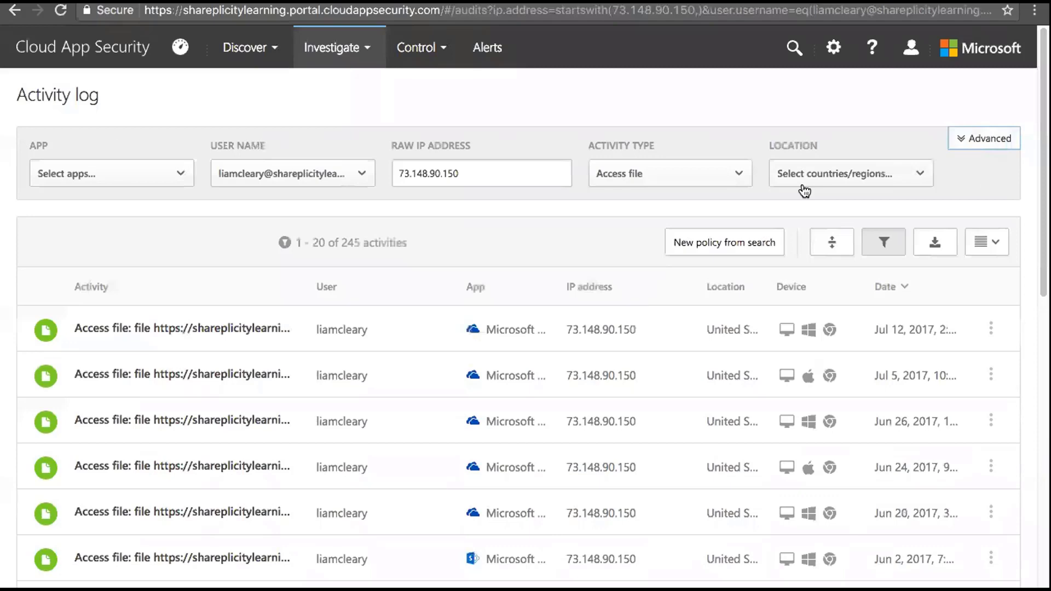
pyautogui.click(984, 138)
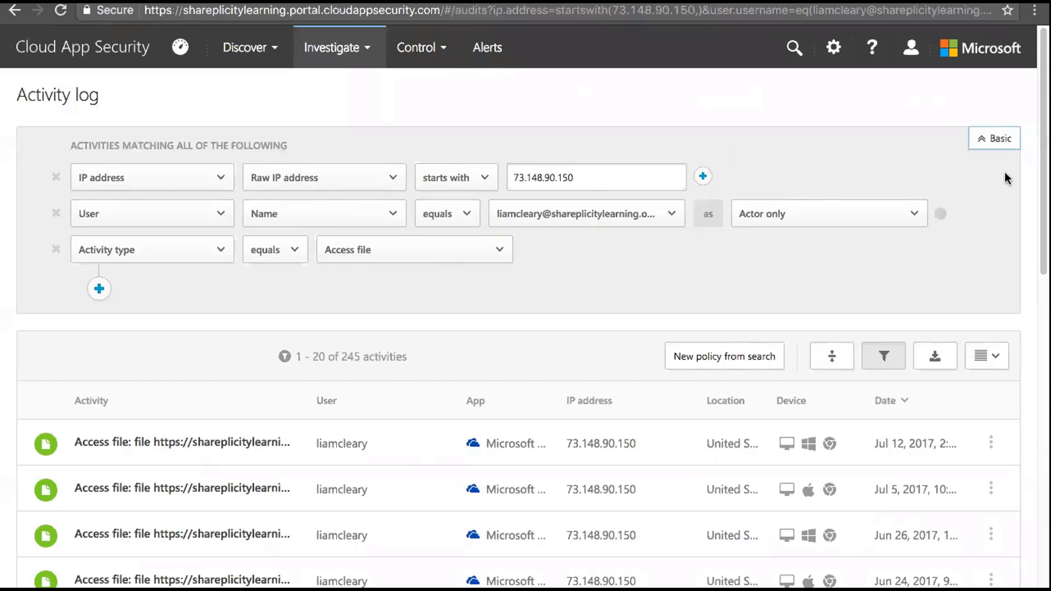
pyautogui.click(1001, 139)
# Start a new activity policy from the current search and review its prefilled IP, user and Access file filters
pyautogui.click(746, 242)
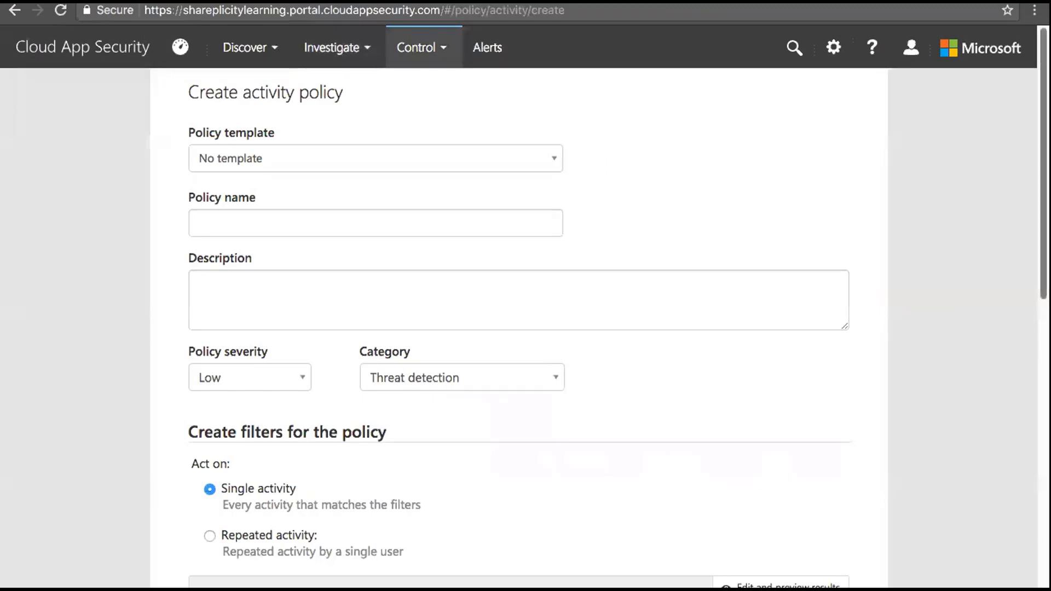
pyautogui.moveTo(1040, 159); pyautogui.dragTo(1040, 345)
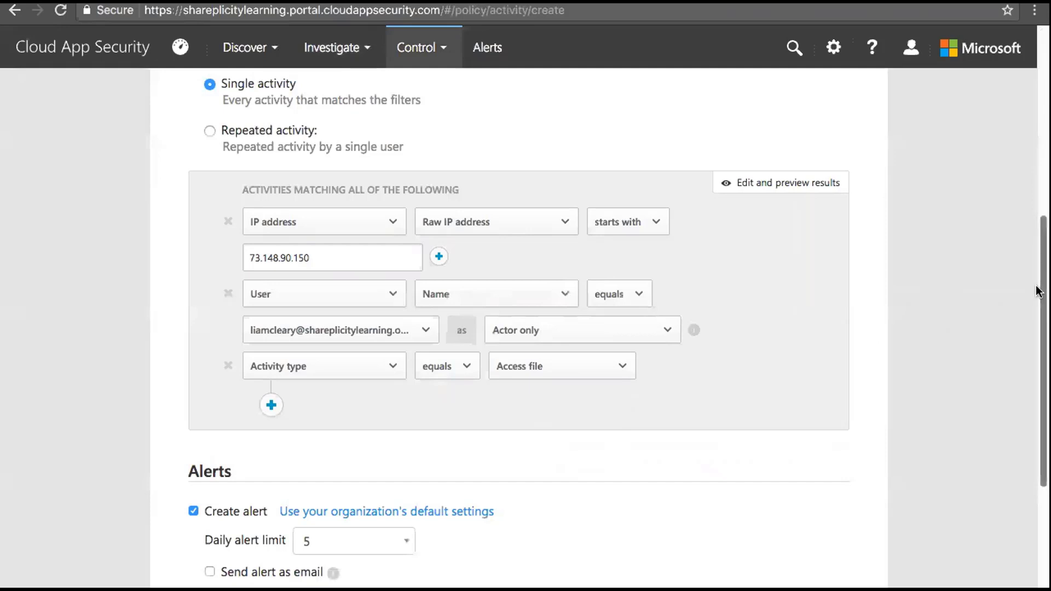
pyautogui.moveTo(1036, 291); pyautogui.dragTo(1036, 226)
pyautogui.scroll(-1, 519, 328)
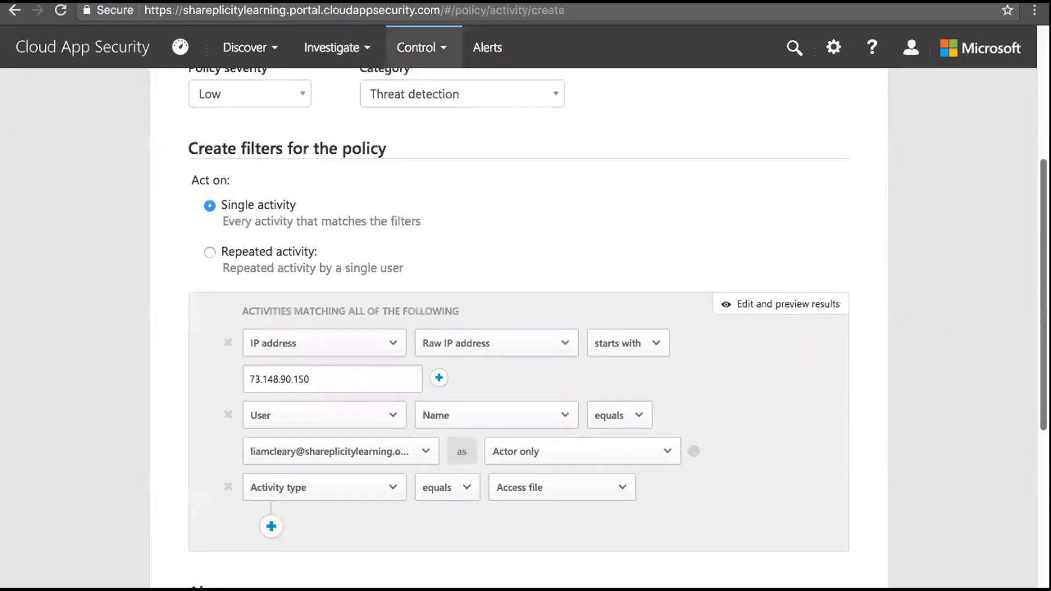
pyautogui.moveTo(1038, 230); pyautogui.dragTo(1039, 98)
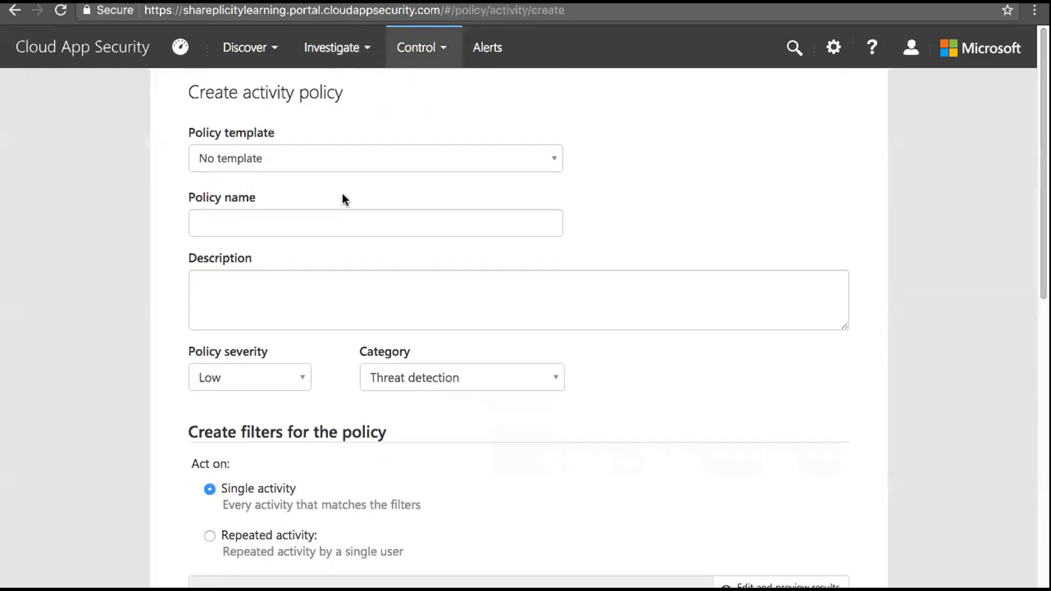
pyautogui.click(351, 225)
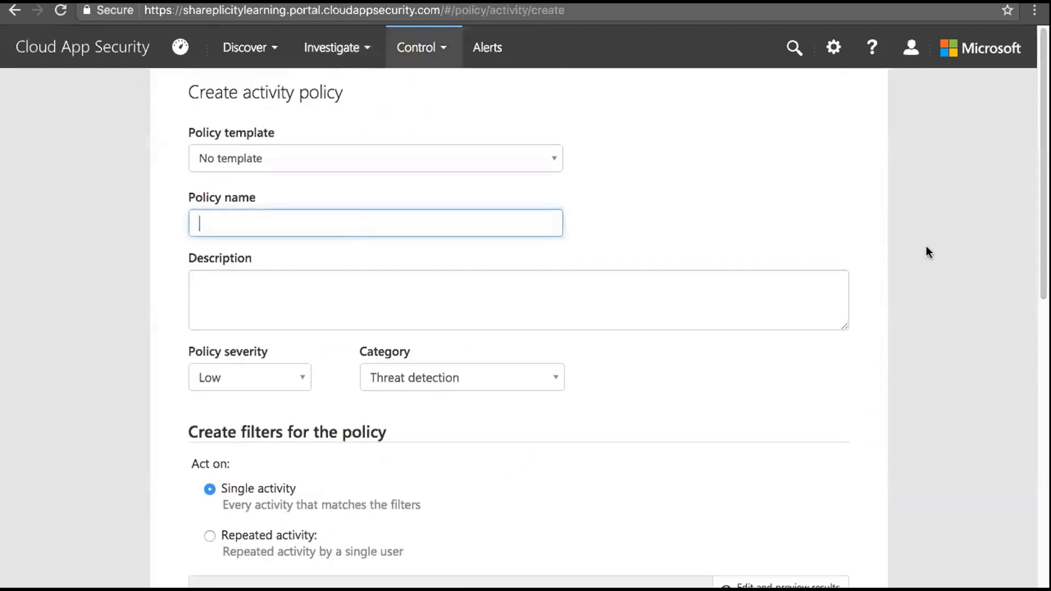
pyautogui.moveTo(1038, 230); pyautogui.dragTo(1038, 230)
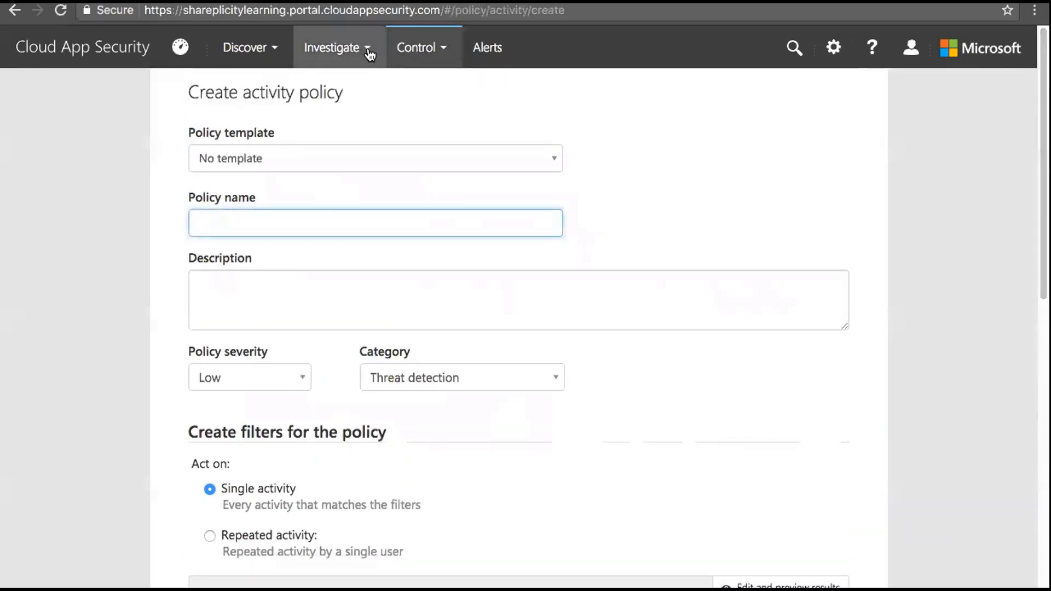
pyautogui.click(368, 52)
# Go back to the Activity log and filter Location to United States
pyautogui.click(349, 84)
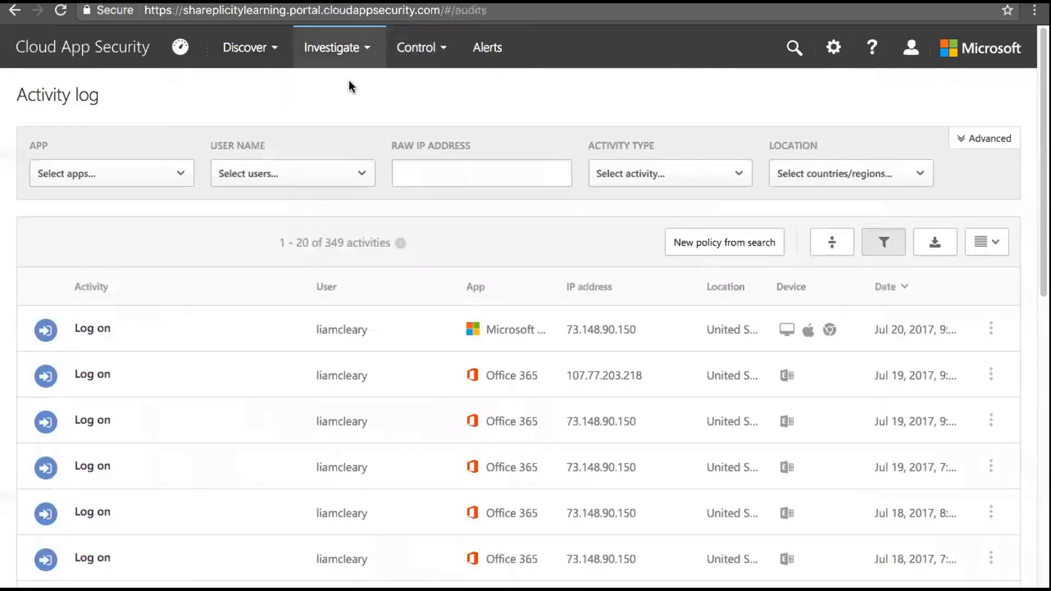
pyautogui.click(834, 173)
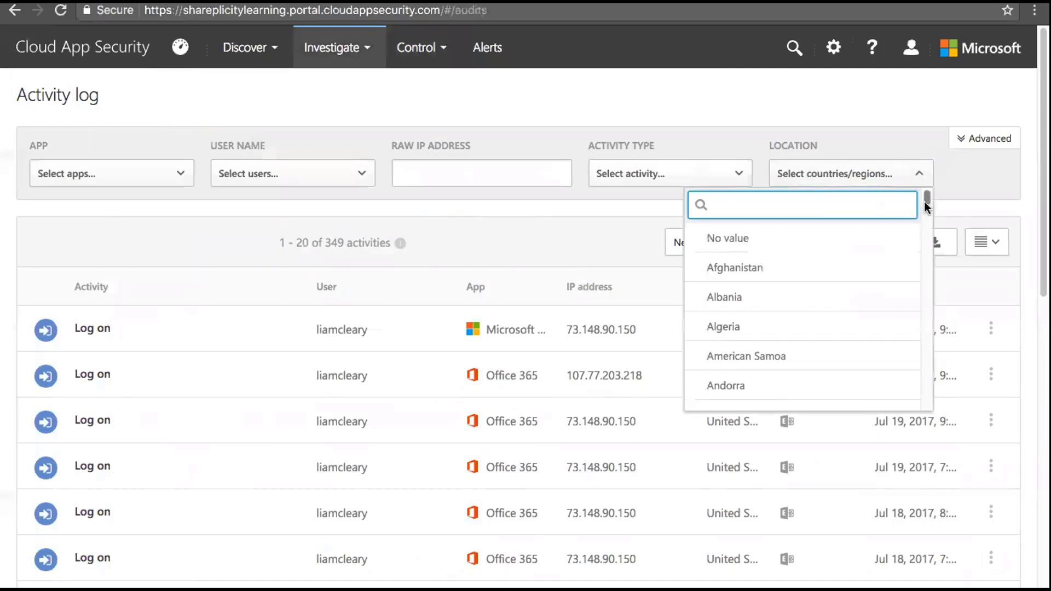
pyautogui.moveTo(927, 199); pyautogui.dragTo(928, 399)
pyautogui.click(826, 341)
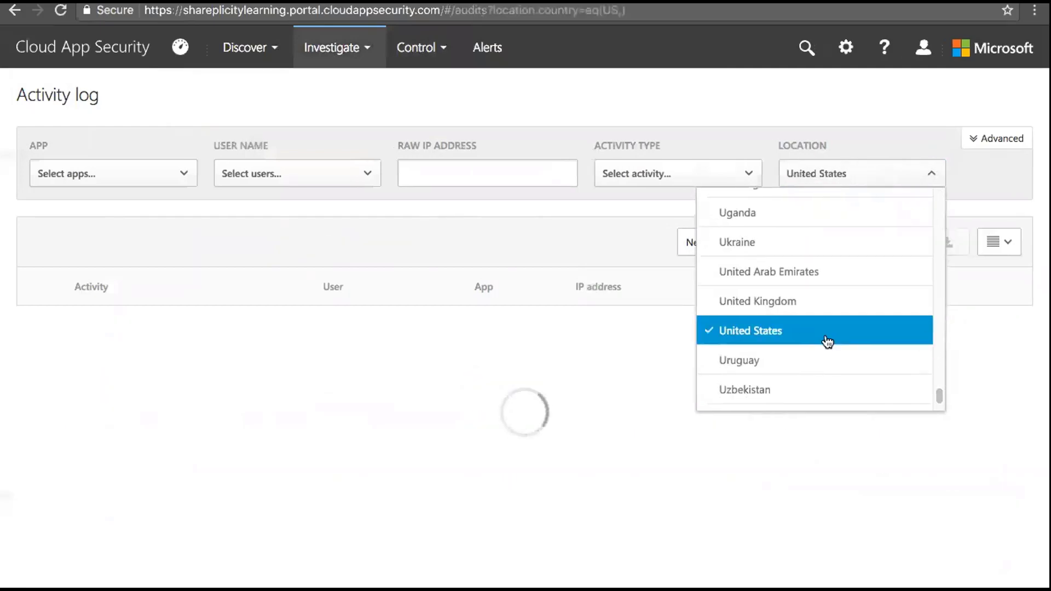
pyautogui.click(793, 114)
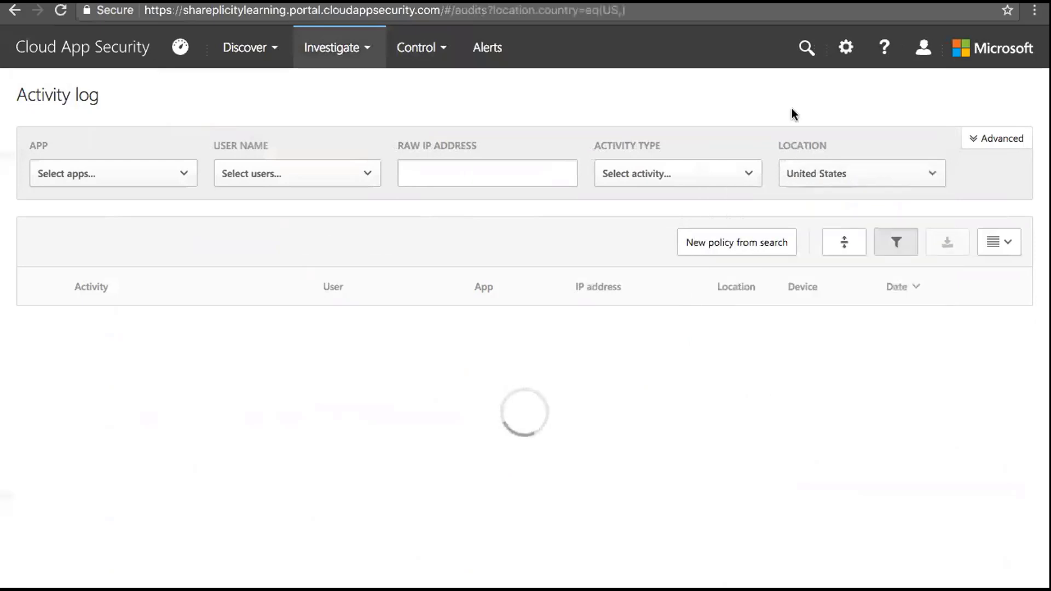
# Add an App filter for Microsoft Teams, which matches no activities
pyautogui.click(184, 174)
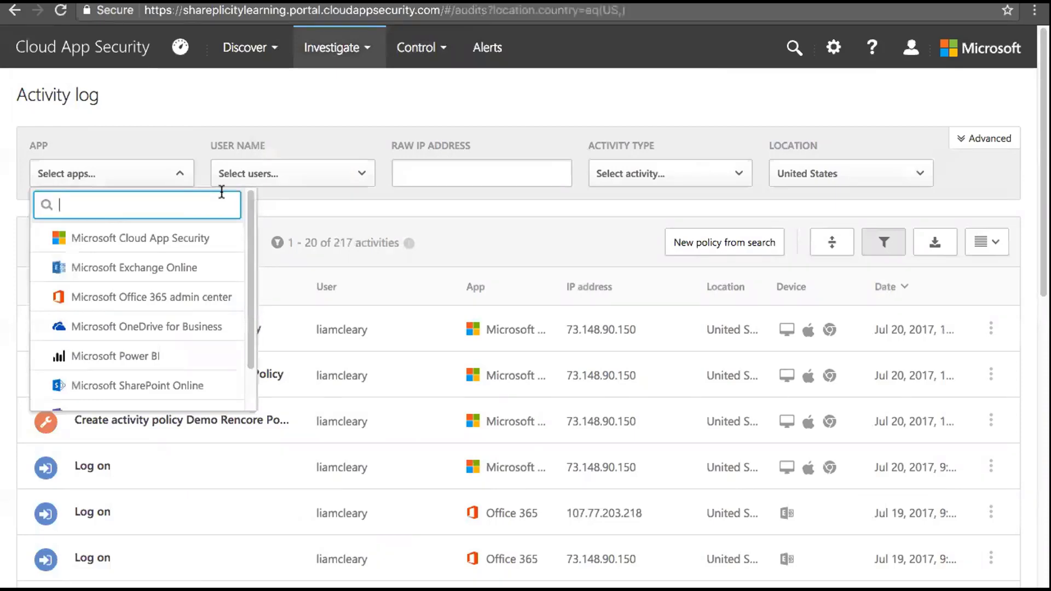
pyautogui.moveTo(250, 221); pyautogui.dragTo(250, 241)
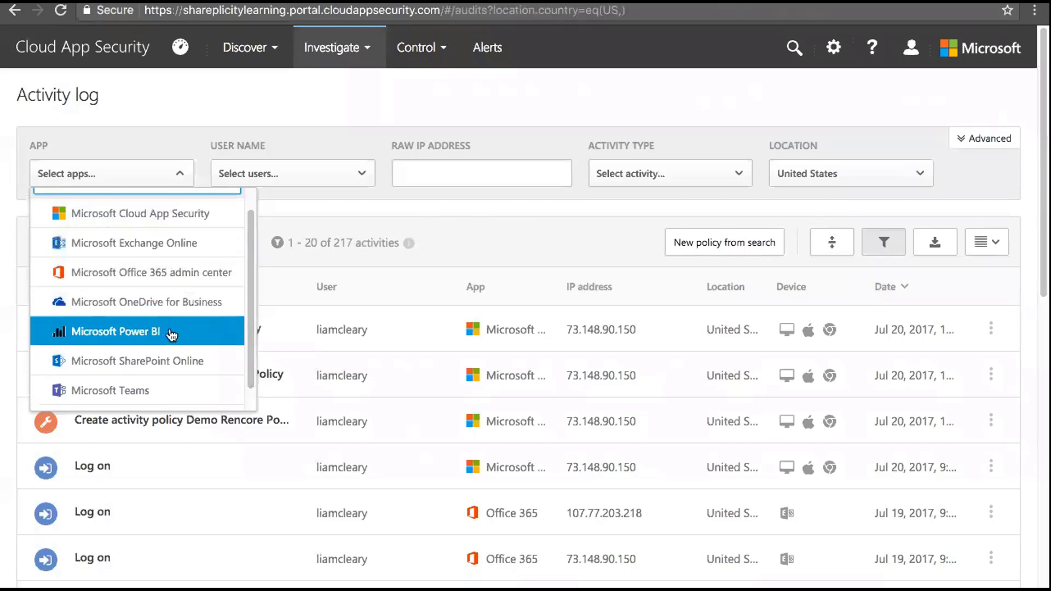
pyautogui.click(169, 391)
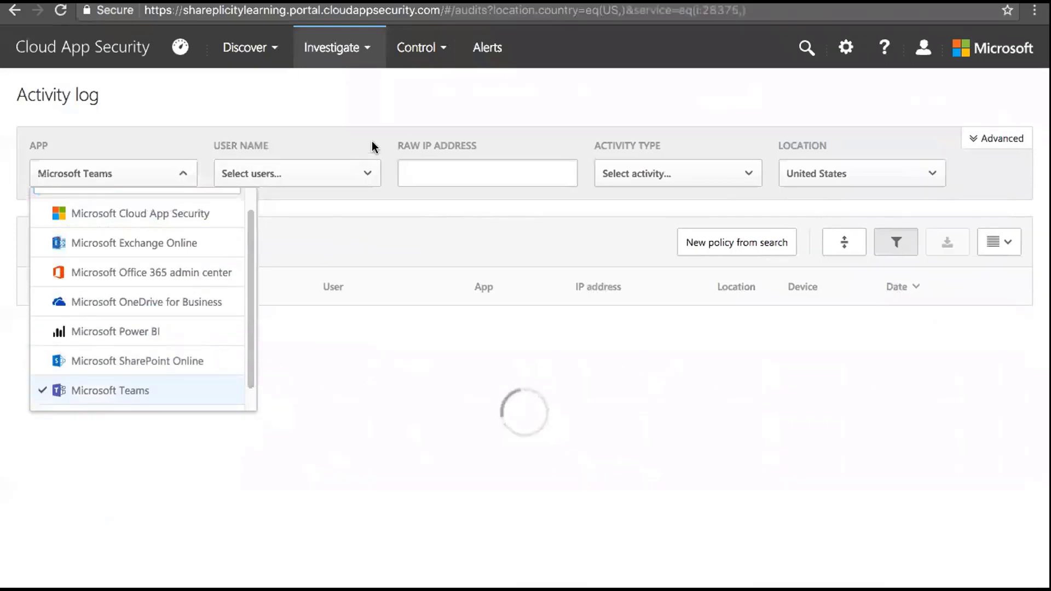
pyautogui.click(390, 125)
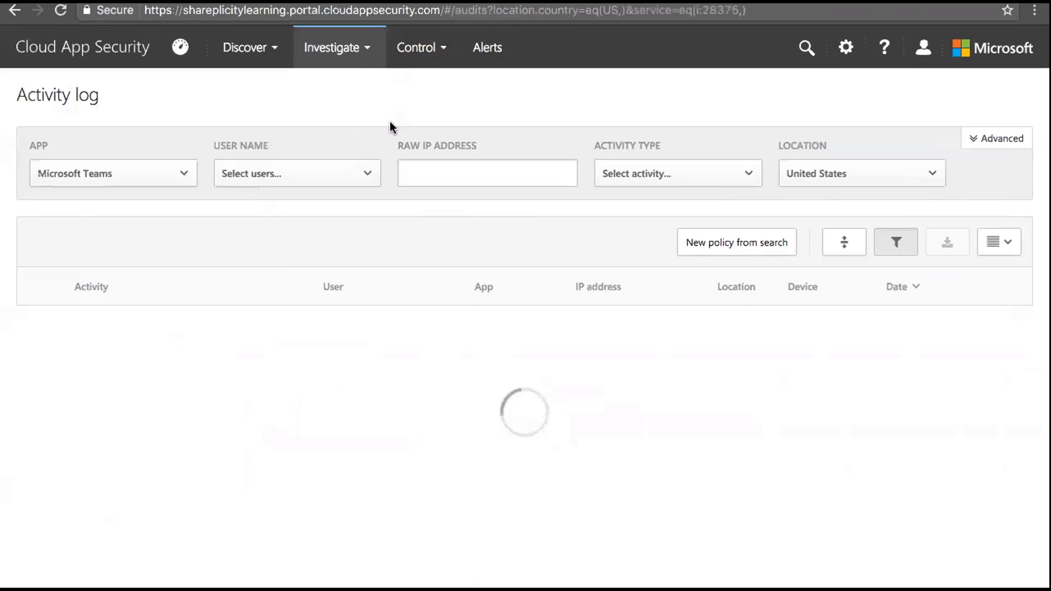
pyautogui.click(364, 49)
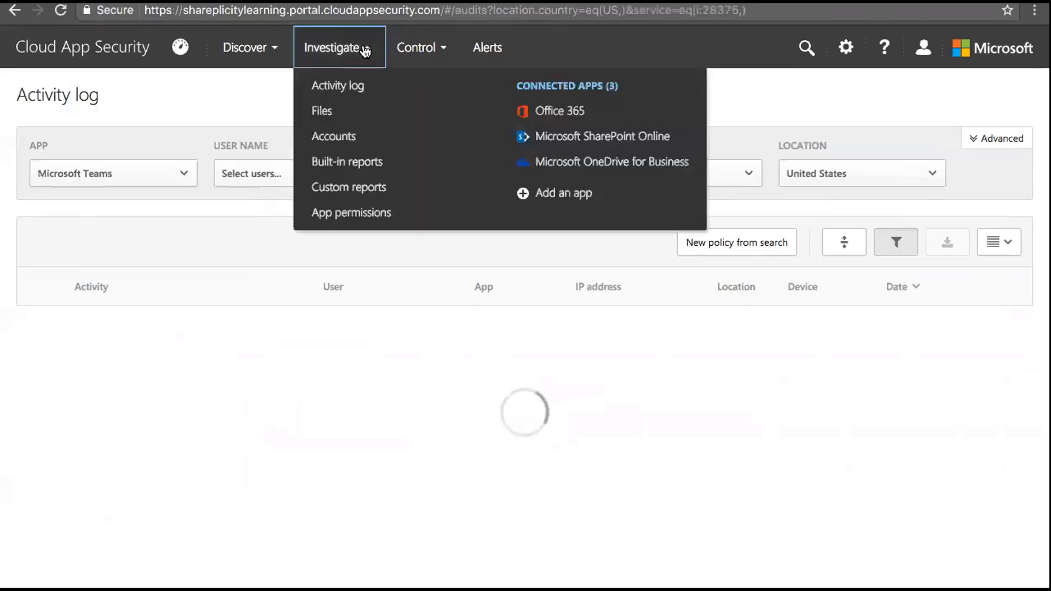
# Open Connected apps (3) and view the available app connectors under the + dropdown
pyautogui.click(570, 90)
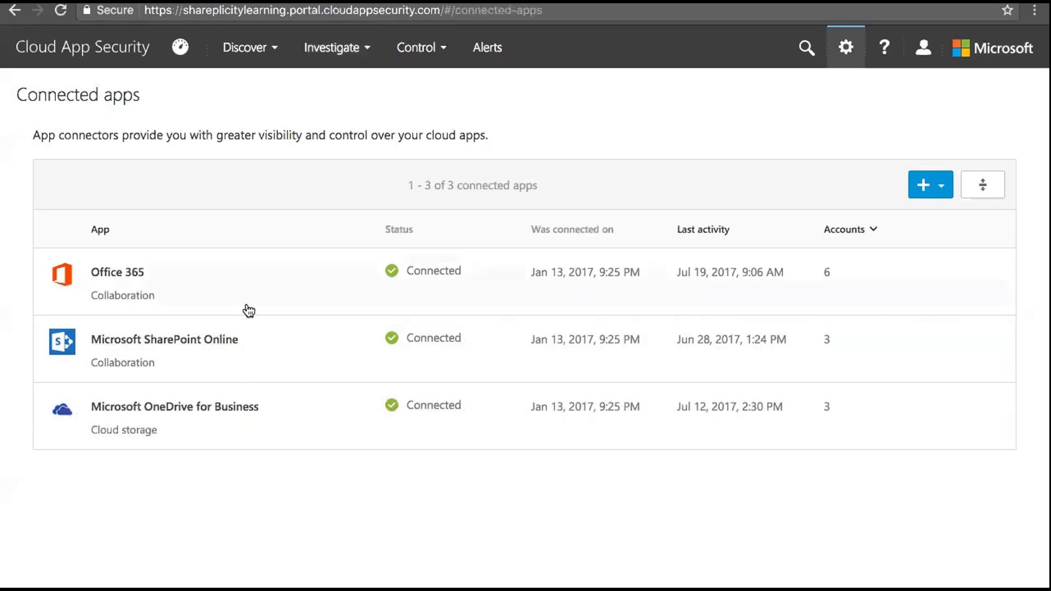
pyautogui.click(934, 186)
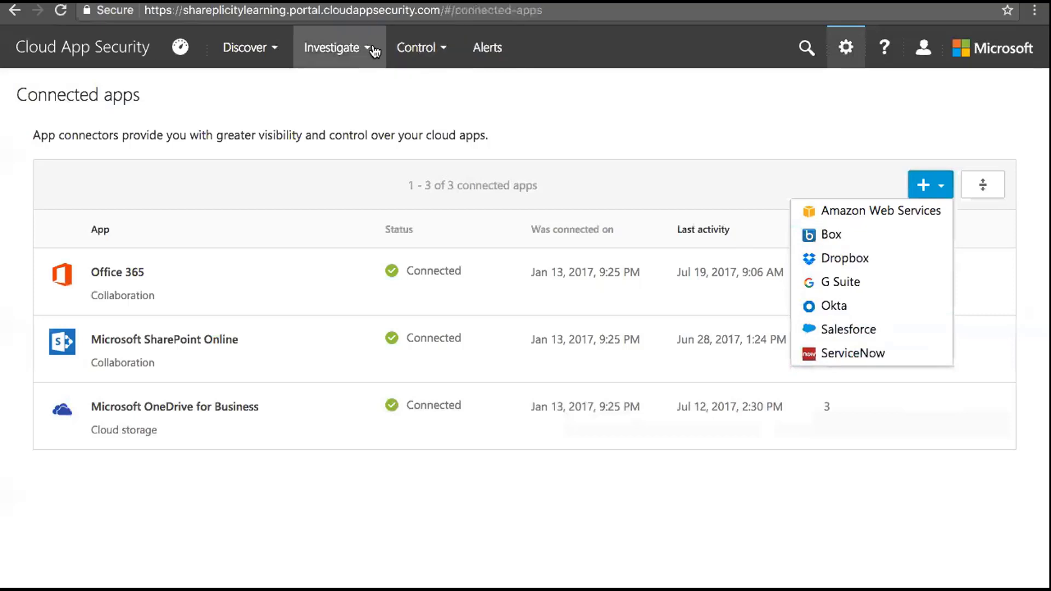
pyautogui.click(354, 50)
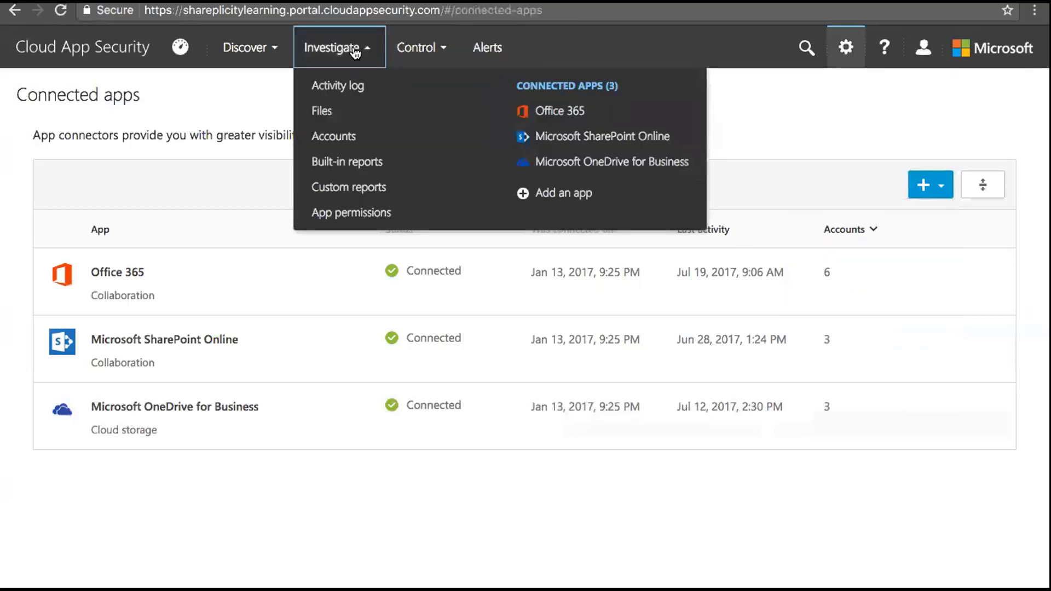
# Visit the Files page, then switch to Accounts showing all 10 accounts
pyautogui.click(334, 111)
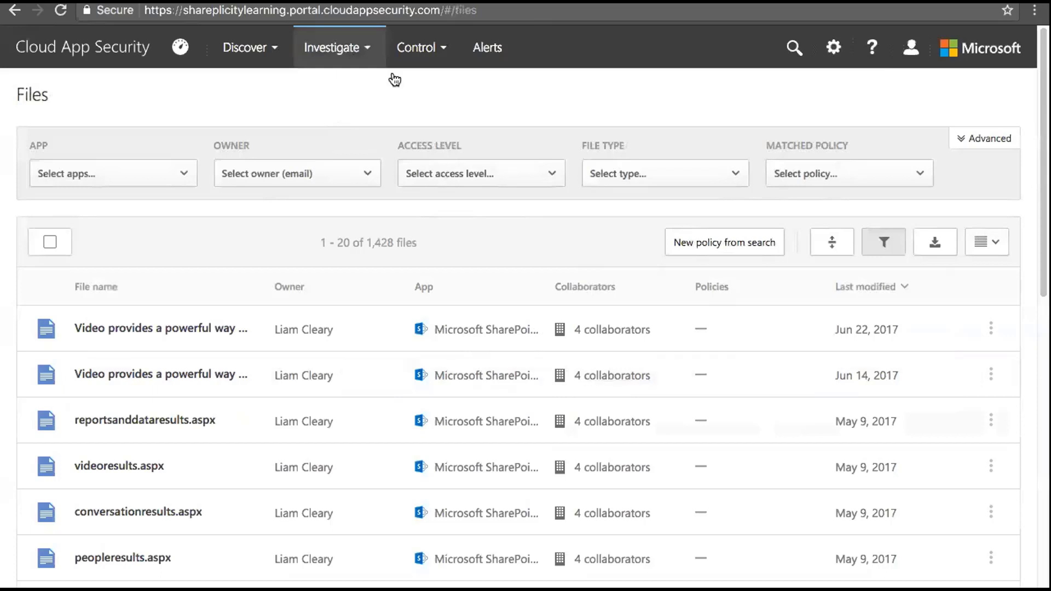
pyautogui.click(368, 51)
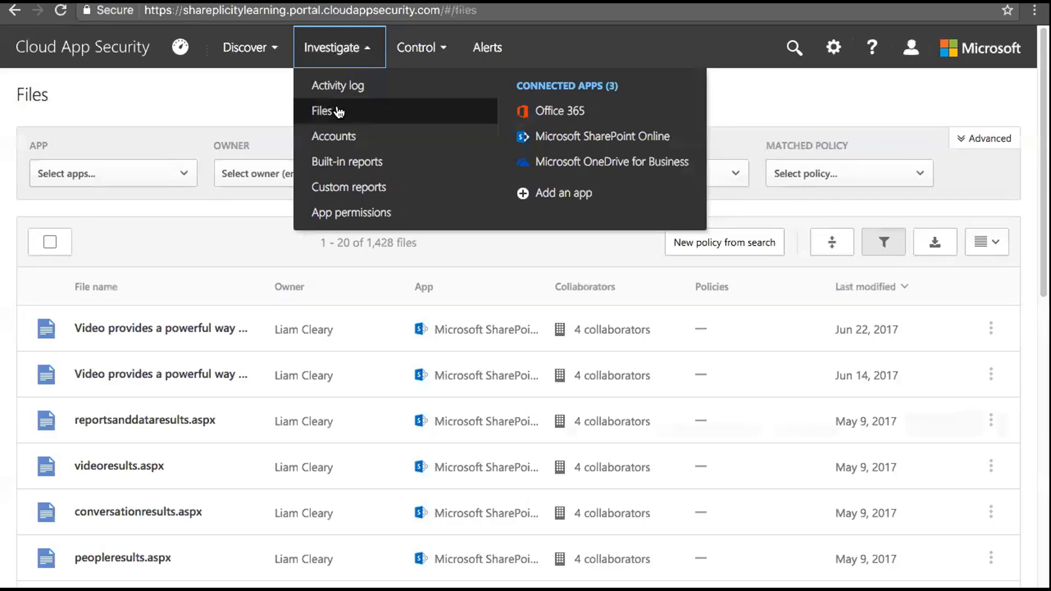
pyautogui.click(337, 136)
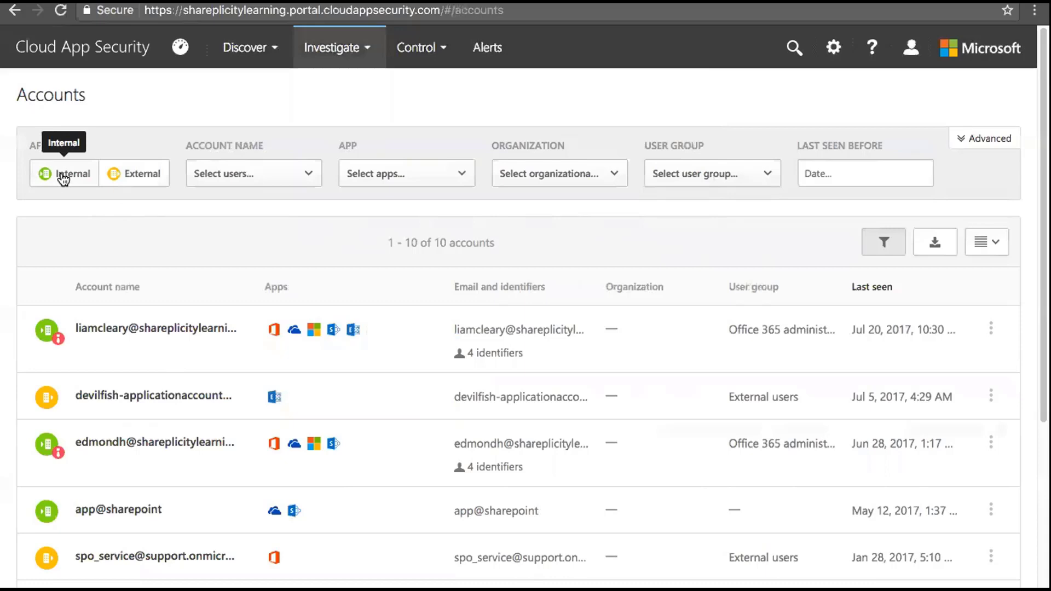
# Filter the Accounts list to External and Internal affiliations and open the first account's ⋮ menu
pyautogui.click(126, 176)
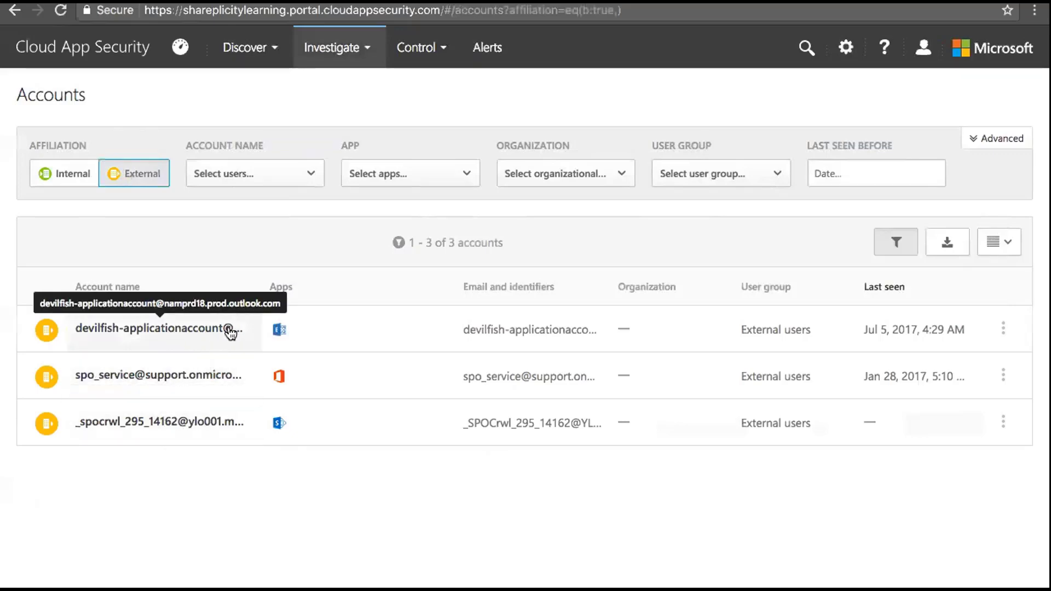
pyautogui.click(66, 174)
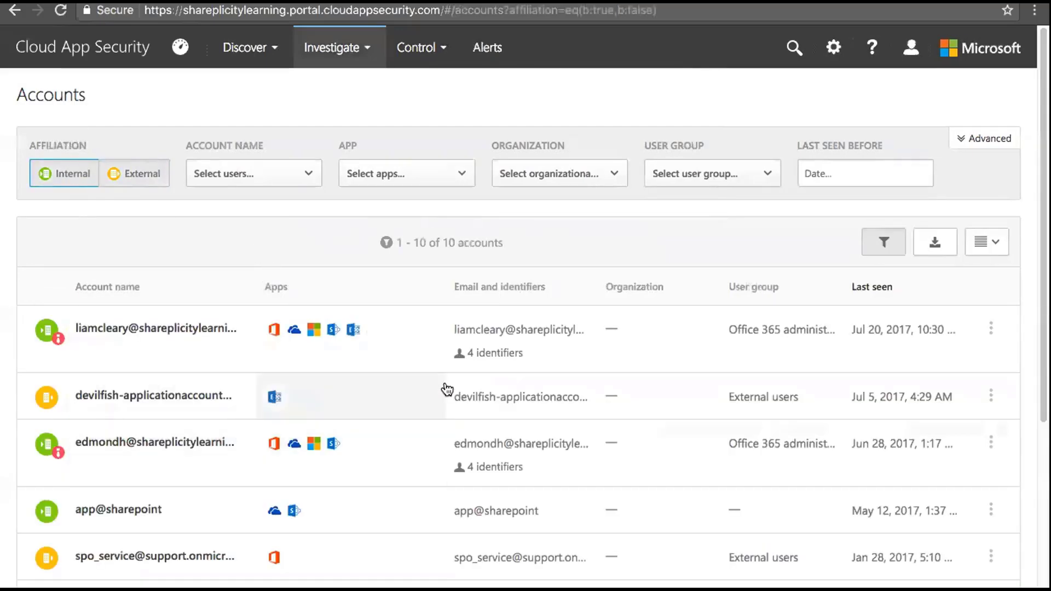
pyautogui.scroll(-3, 657, 237)
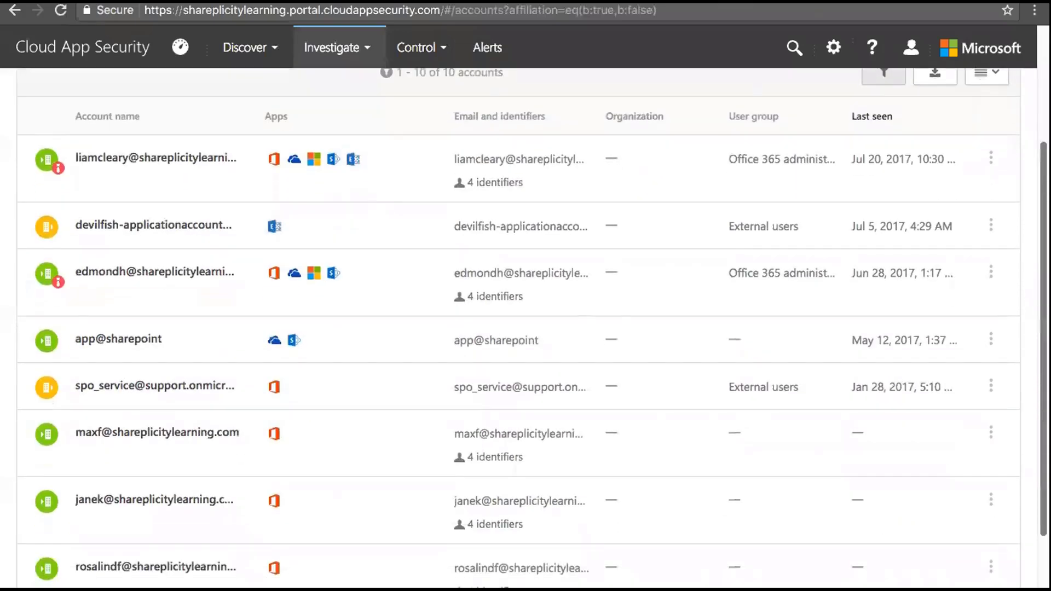
pyautogui.scroll(2, 657, 237)
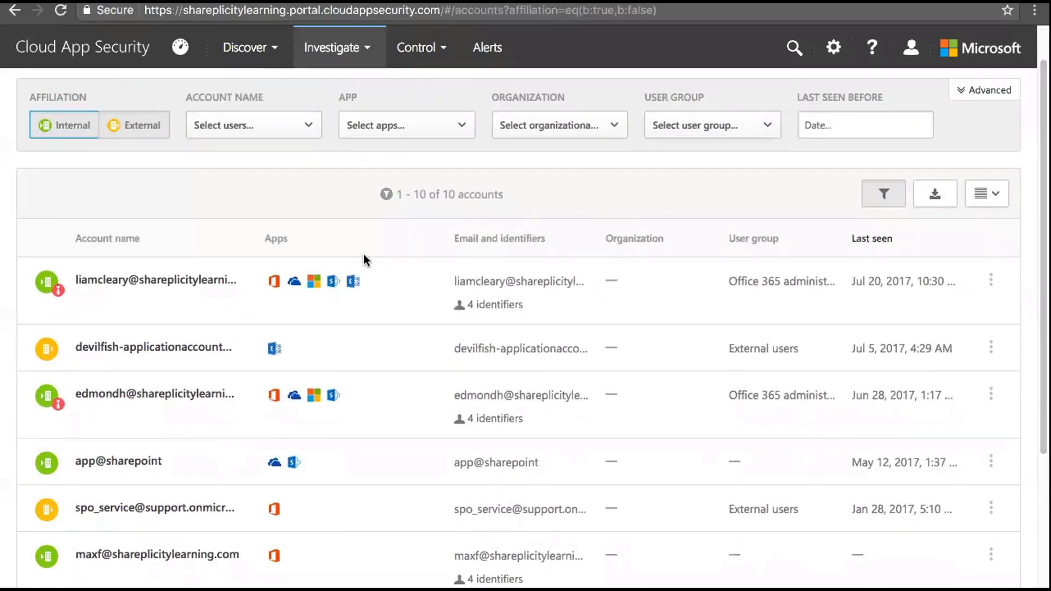
pyautogui.click(991, 280)
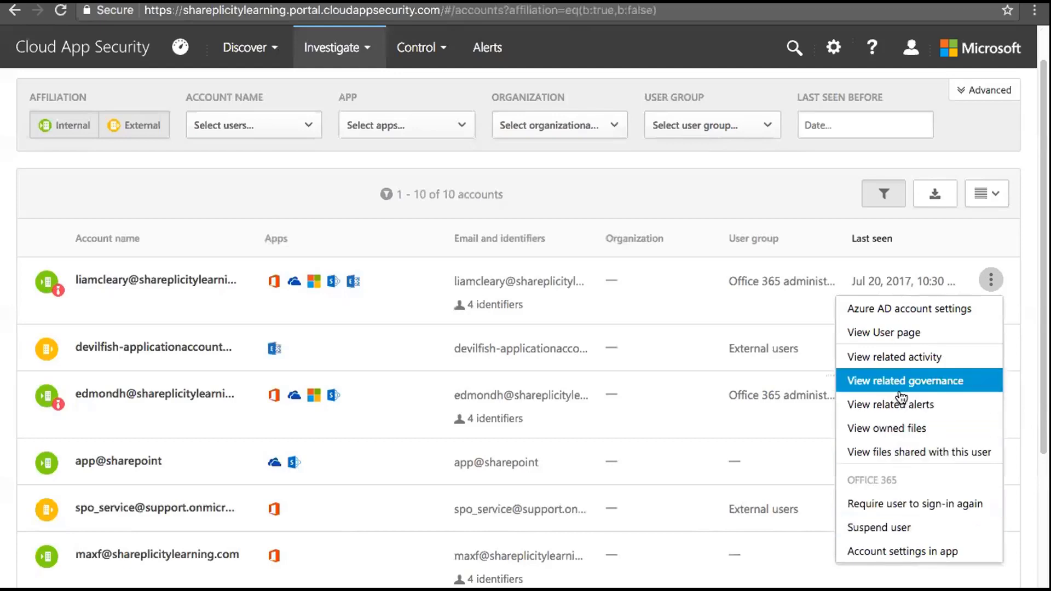
pyautogui.click(898, 432)
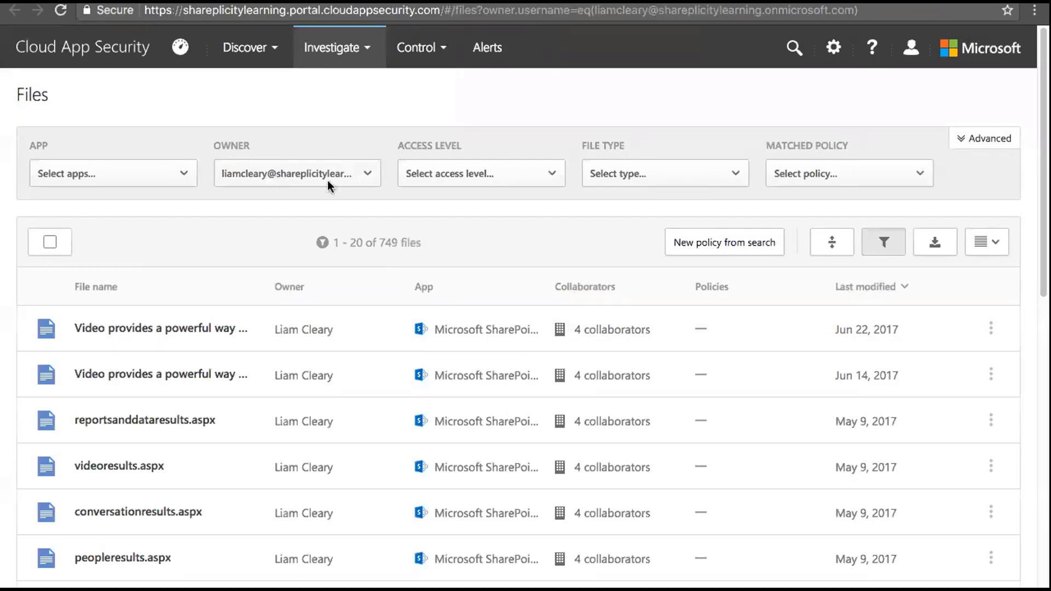
pyautogui.moveTo(924, 330)
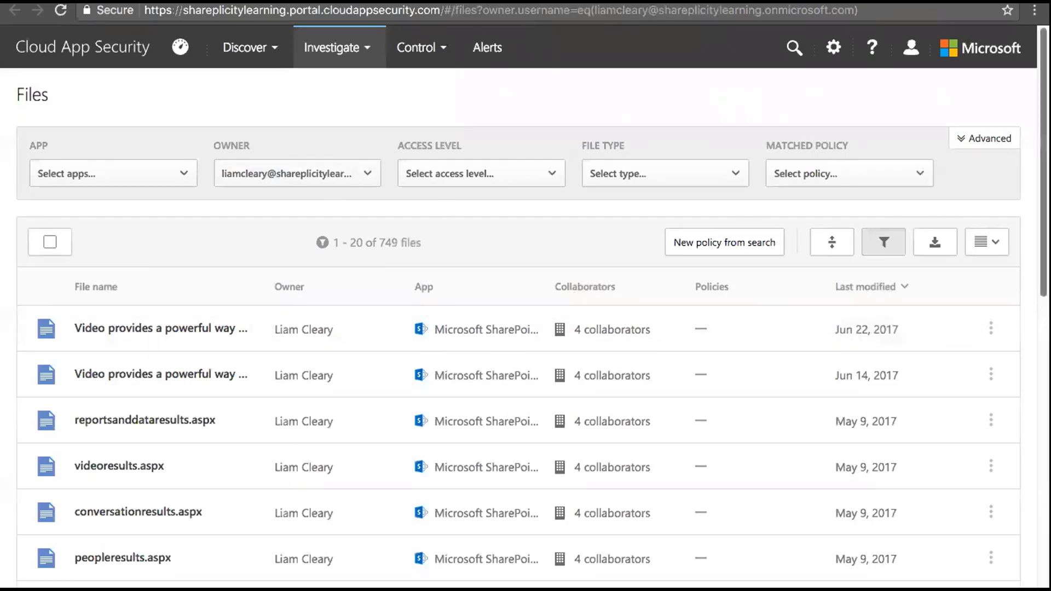
pyautogui.scroll(-1, 1042, 164)
pyautogui.scroll(-7, 525, 329)
pyautogui.scroll(8, 526, 329)
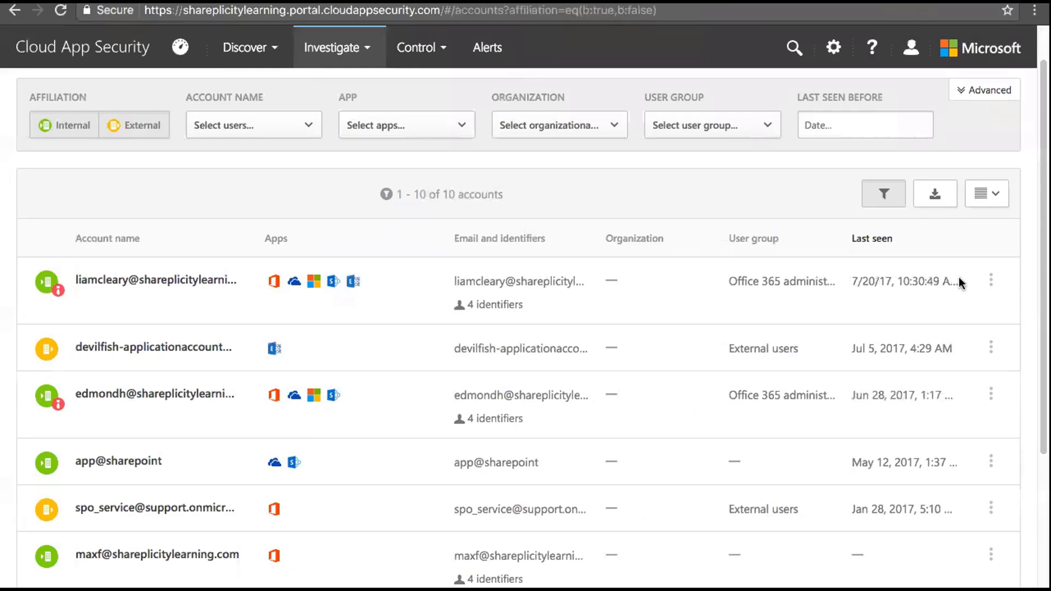
# Open the first account's user page and set its activity range to Last 6 months
pyautogui.click(990, 281)
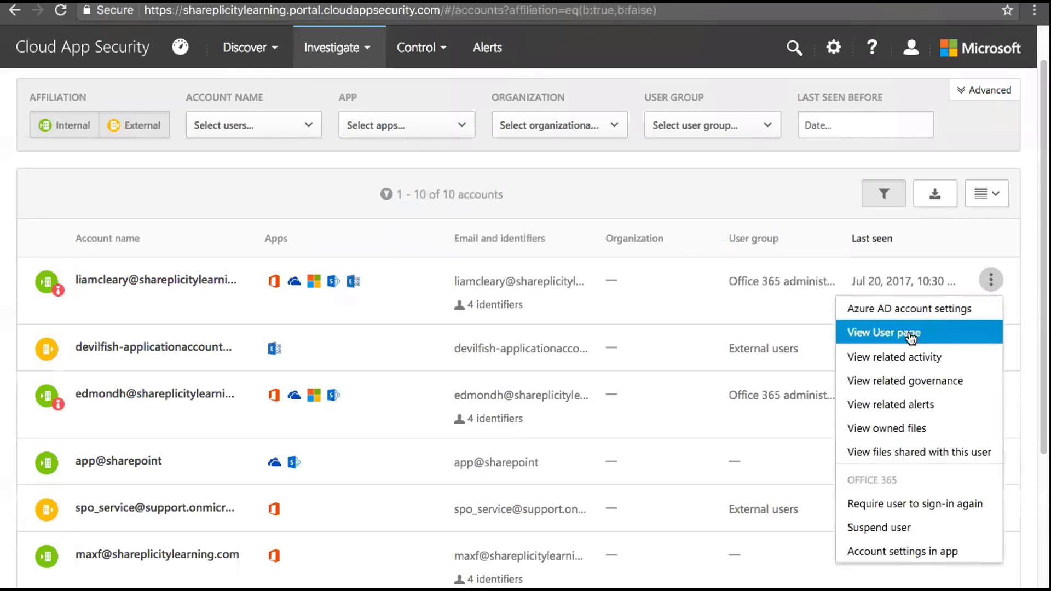
pyautogui.click(910, 335)
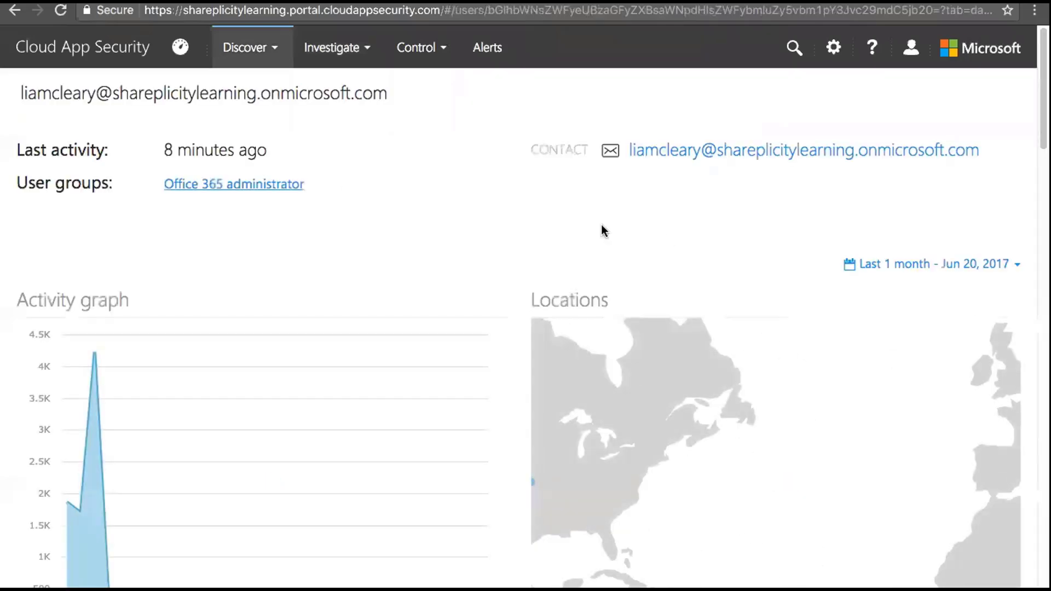
pyautogui.moveTo(286, 184)
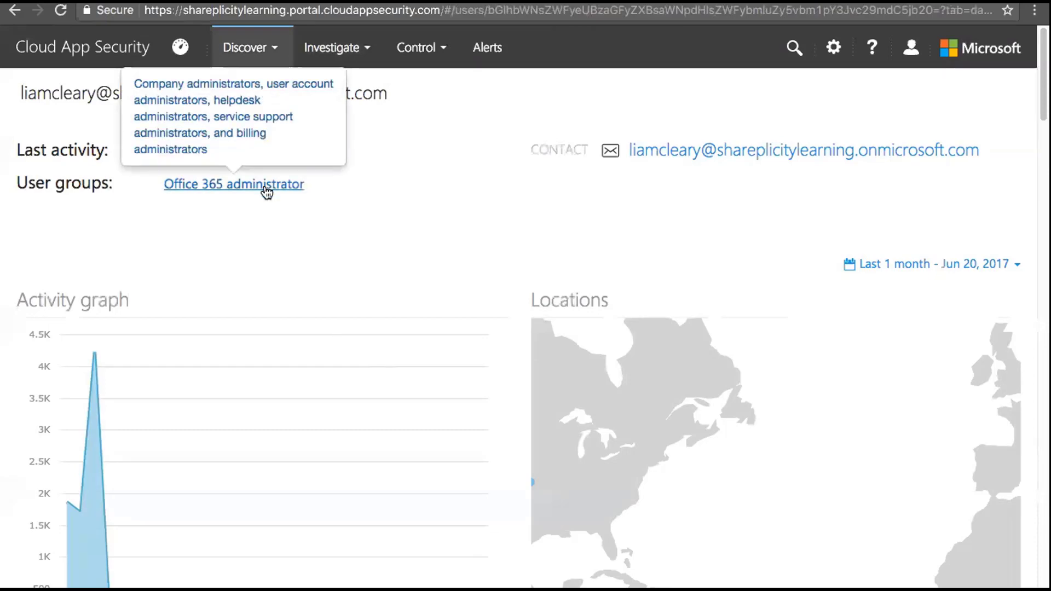
pyautogui.scroll(-4, 526, 329)
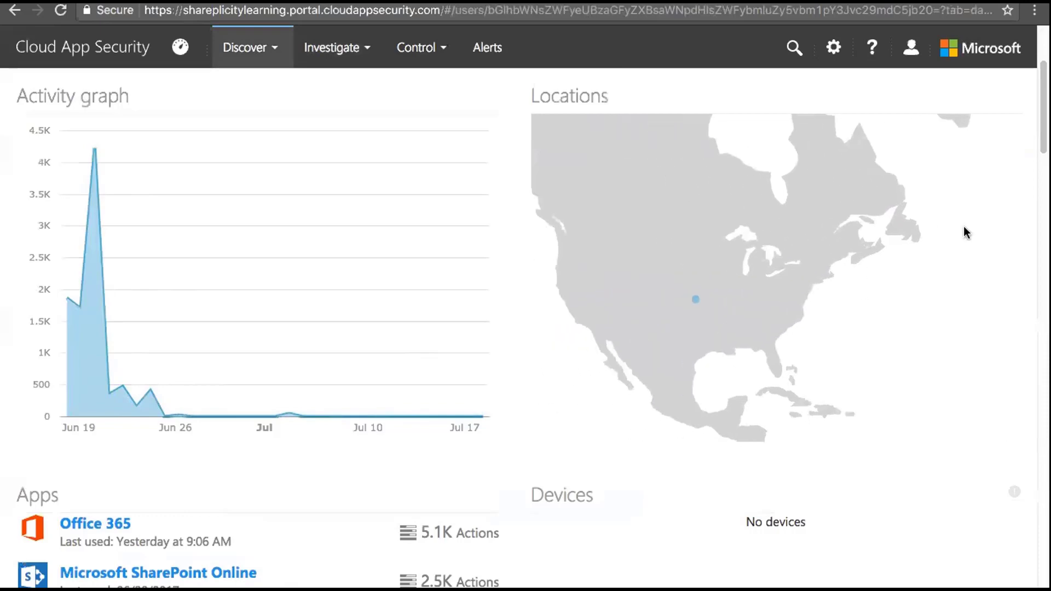
pyautogui.moveTo(1043, 136); pyautogui.dragTo(1043, 104)
pyautogui.scroll(-2, 526, 329)
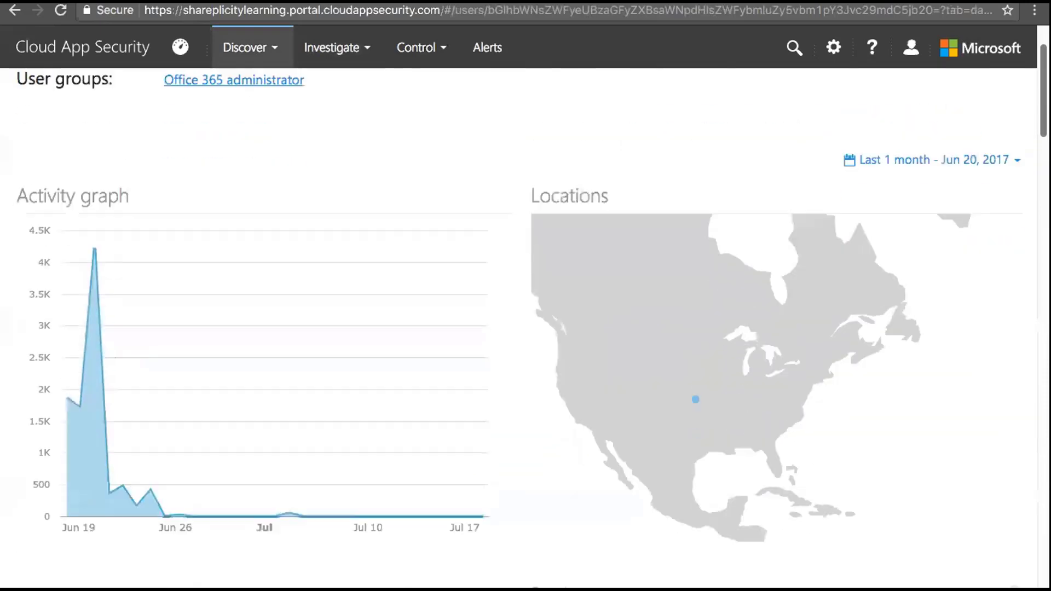
pyautogui.click(1016, 126)
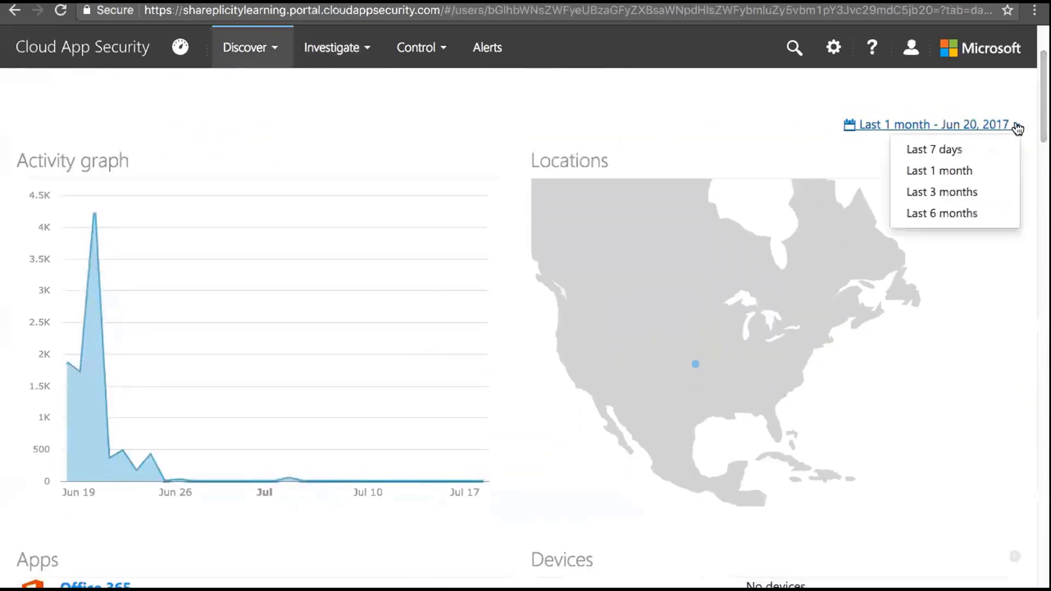
pyautogui.click(955, 215)
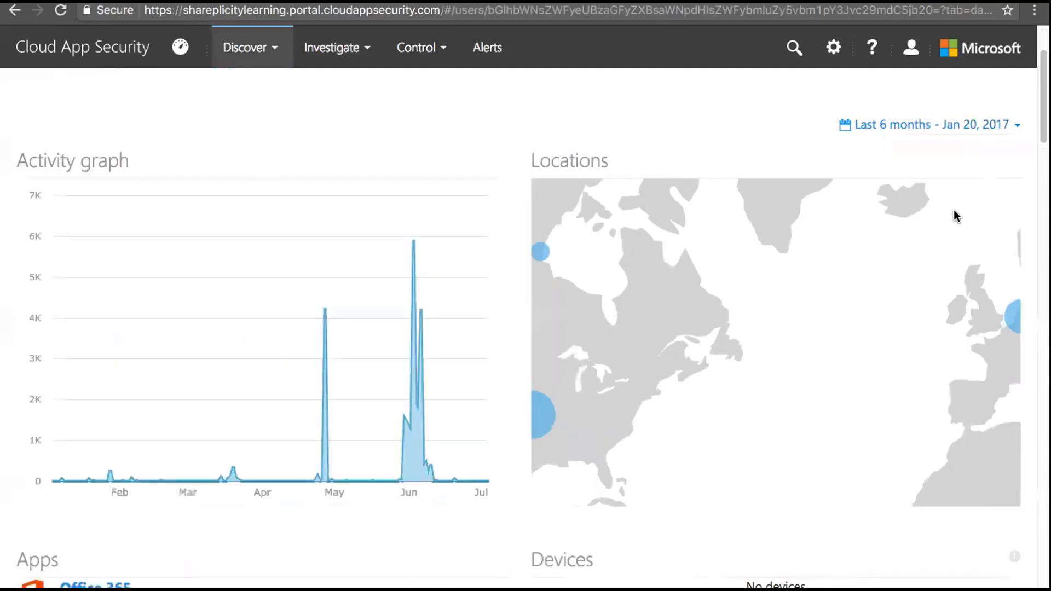
# Pan the locations map from North America over to the Netherlands circle in Europe
pyautogui.moveTo(732, 355); pyautogui.dragTo(797, 344)
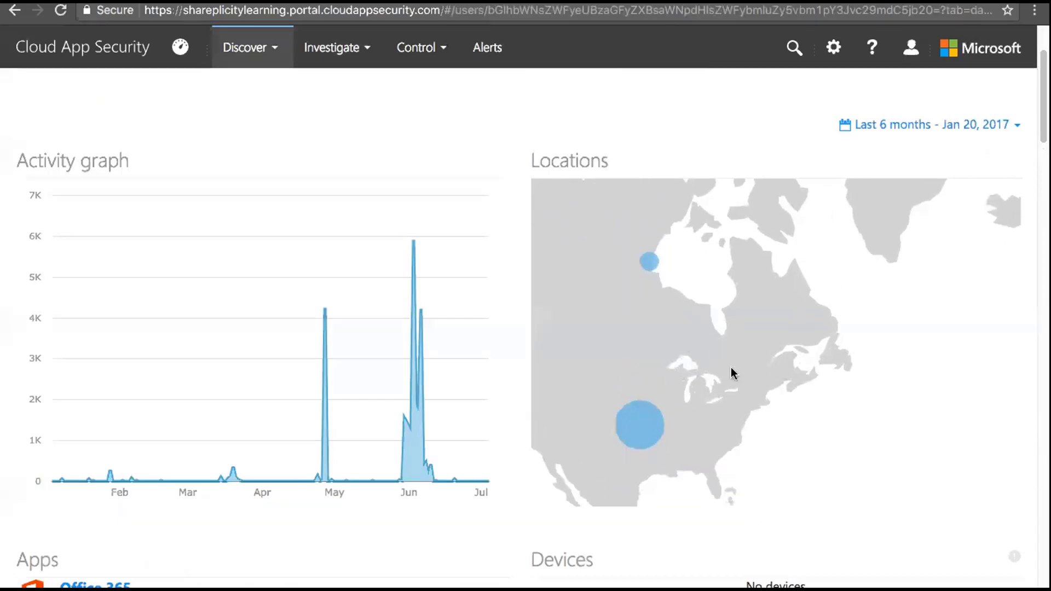
pyautogui.moveTo(732, 370); pyautogui.dragTo(622, 269)
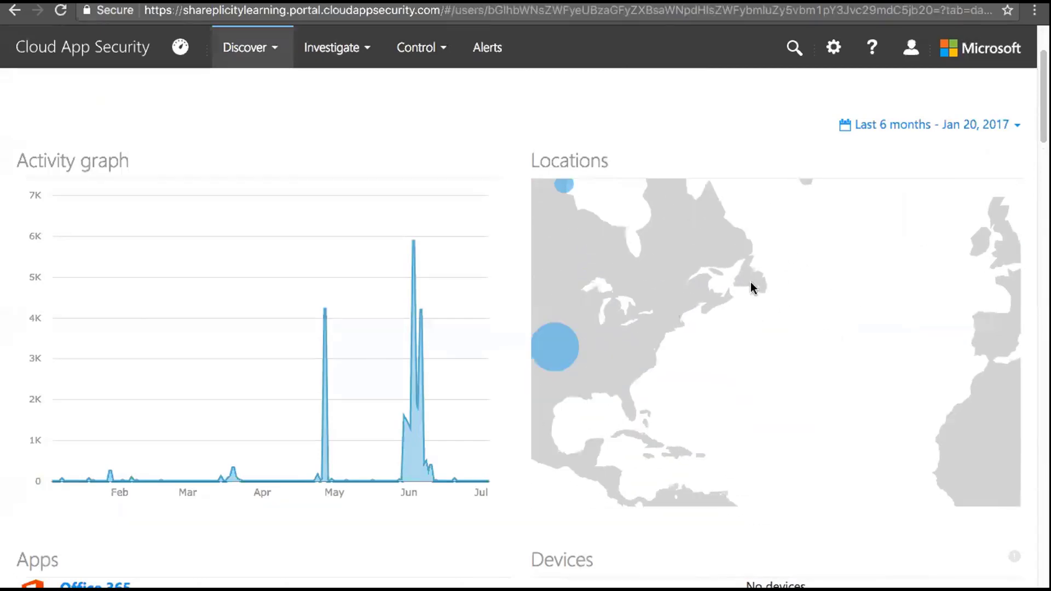
pyautogui.moveTo(870, 300); pyautogui.dragTo(665, 354)
pyautogui.moveTo(879, 352); pyautogui.dragTo(732, 315)
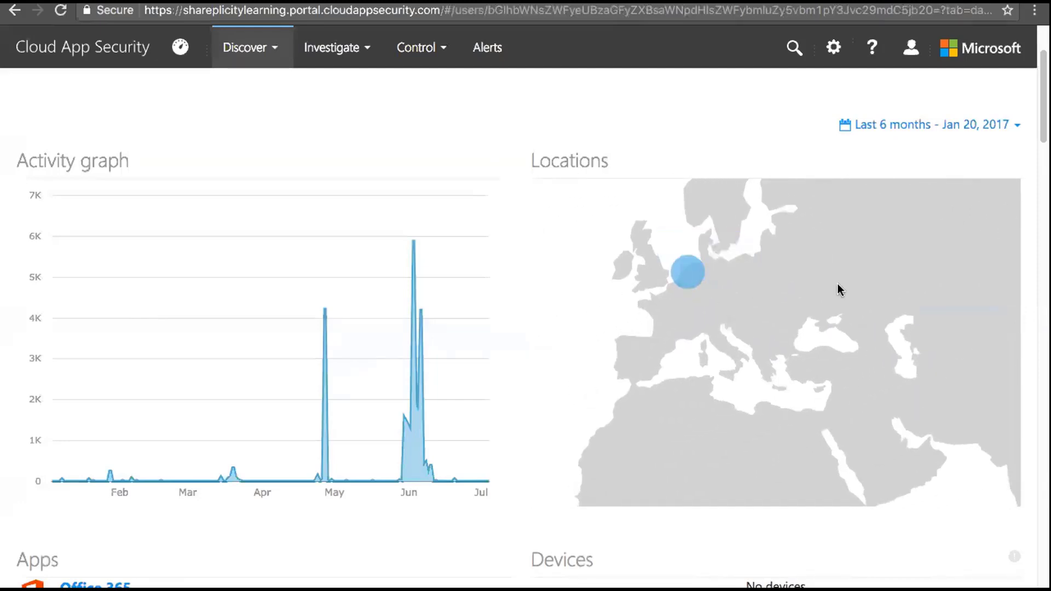
pyautogui.moveTo(689, 277)
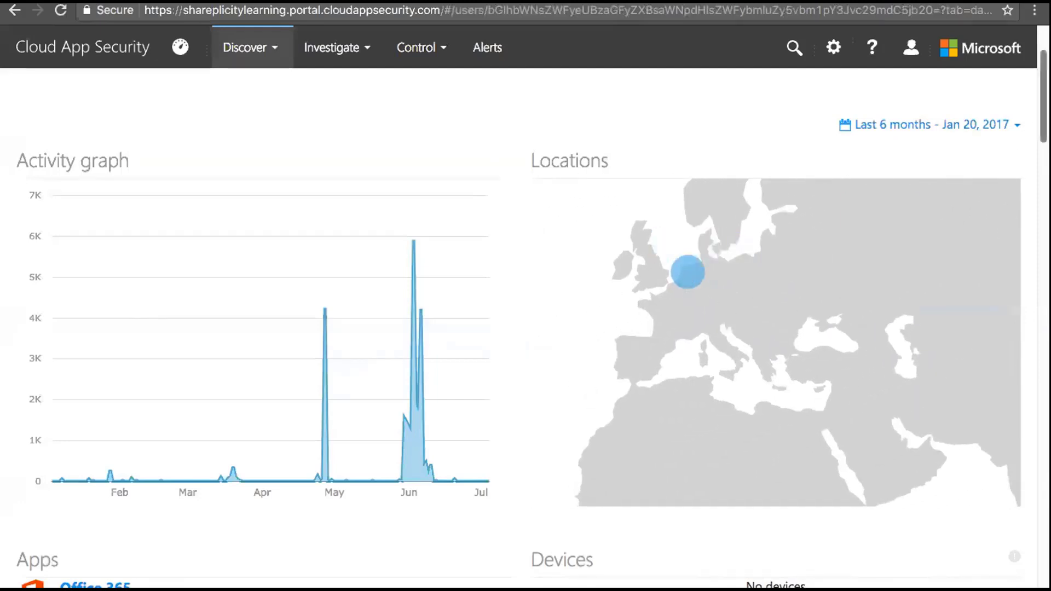
# Scroll through the remaining sections of the user page
pyautogui.scroll(-6, 525, 328)
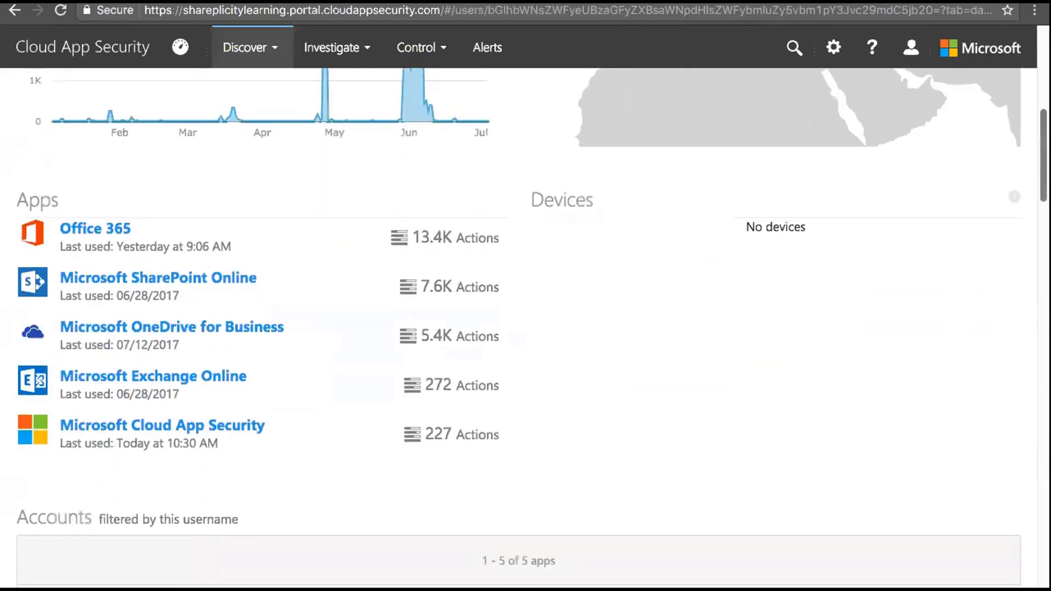
pyautogui.scroll(1, 526, 329)
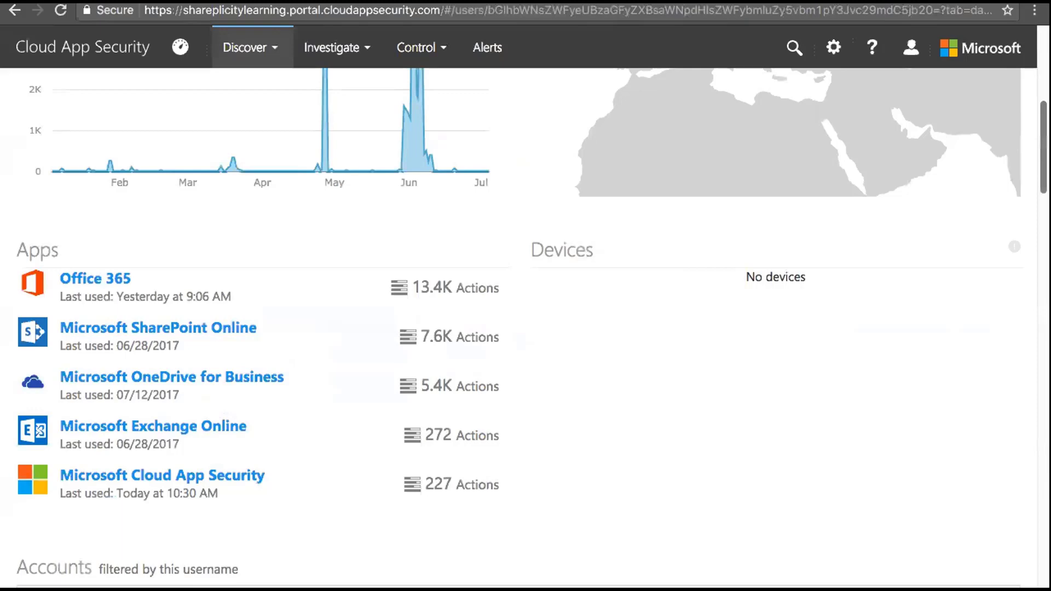
pyautogui.scroll(-7, 526, 328)
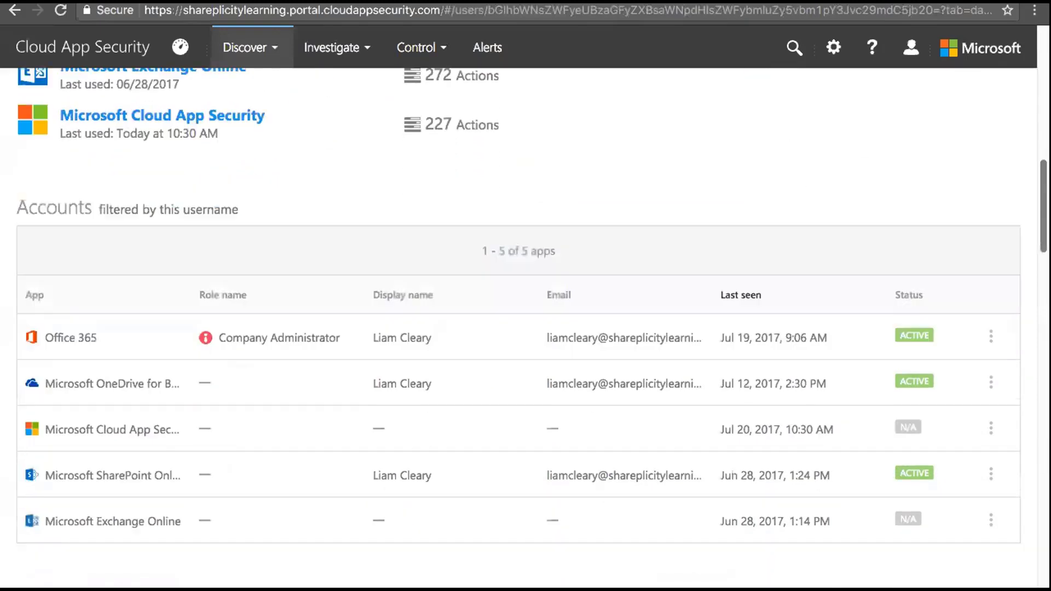
pyautogui.scroll(-3, 525, 328)
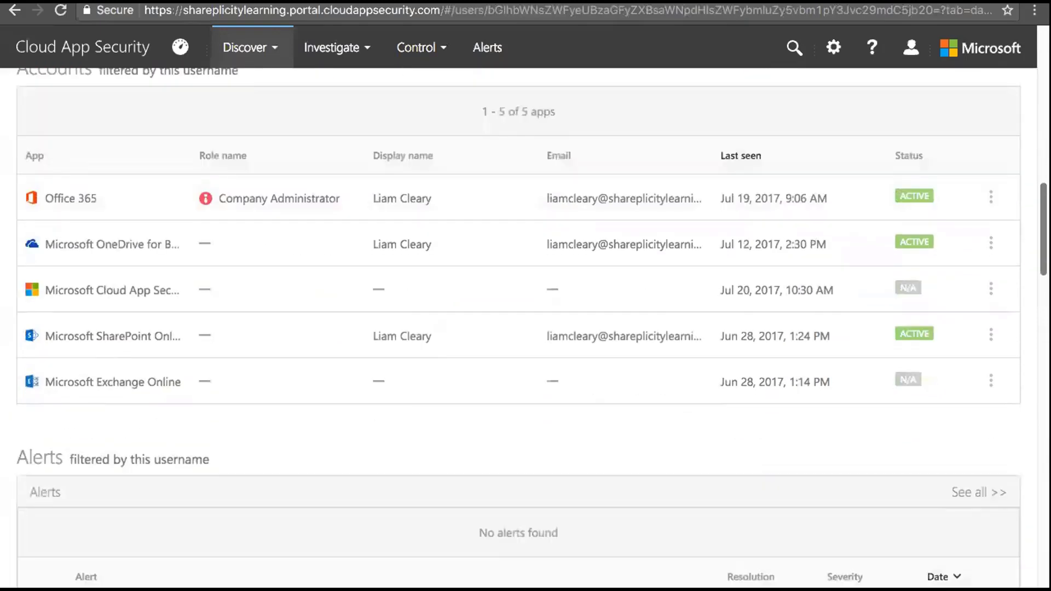
pyautogui.scroll(-10, 525, 328)
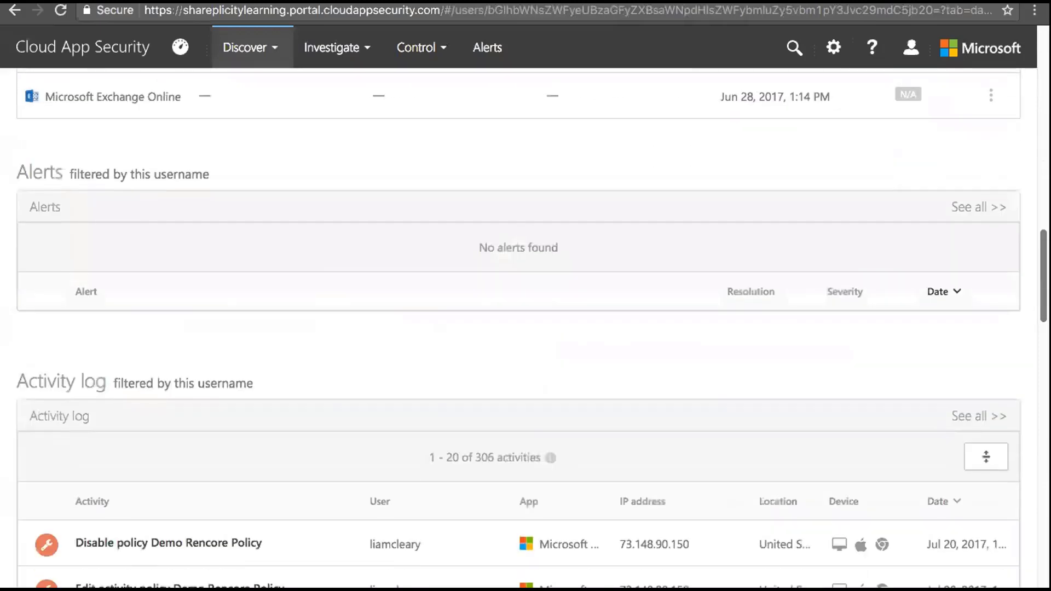
pyautogui.scroll(-15, 525, 328)
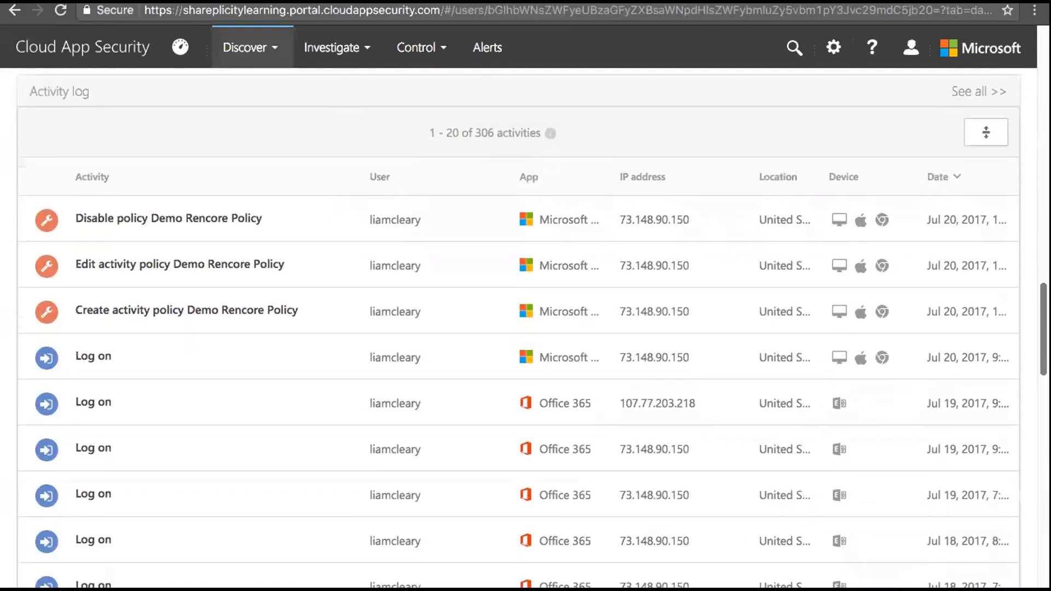
pyautogui.scroll(-9, 526, 328)
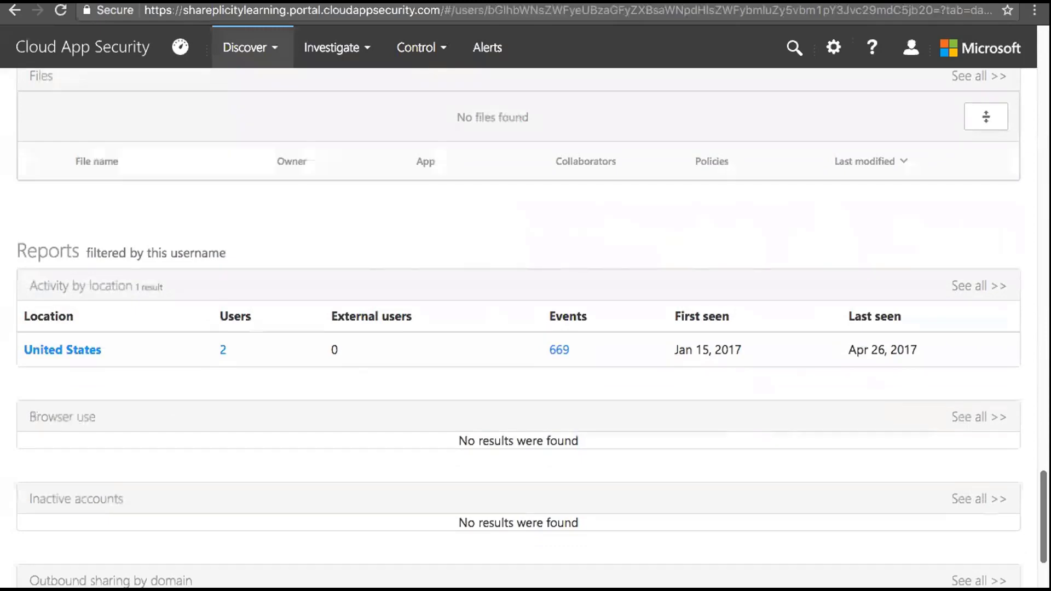
pyautogui.scroll(-6, 1039, 584)
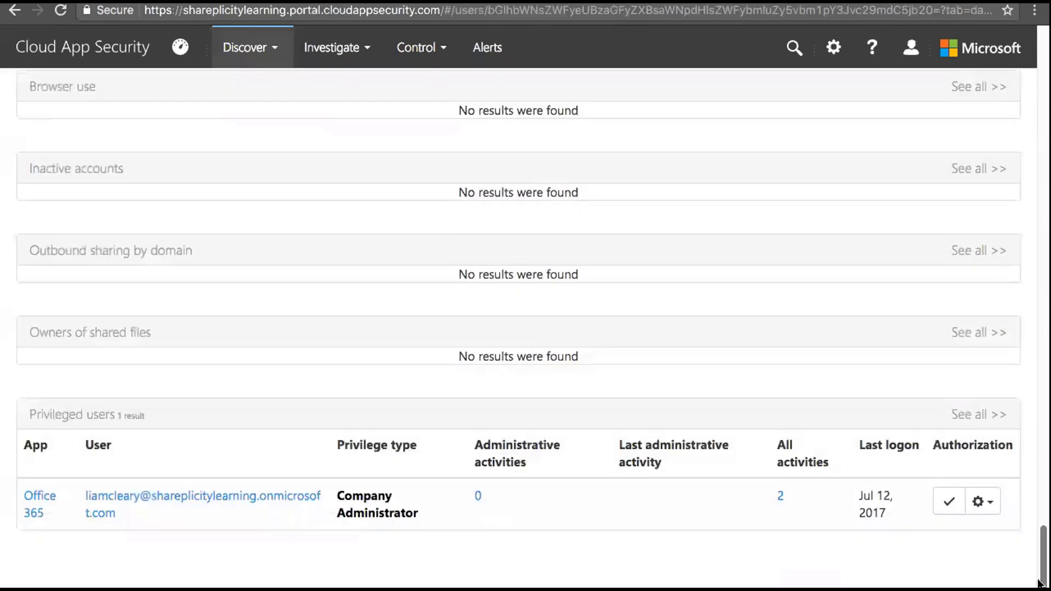
pyautogui.moveTo(1039, 584); pyautogui.dragTo(1039, 110)
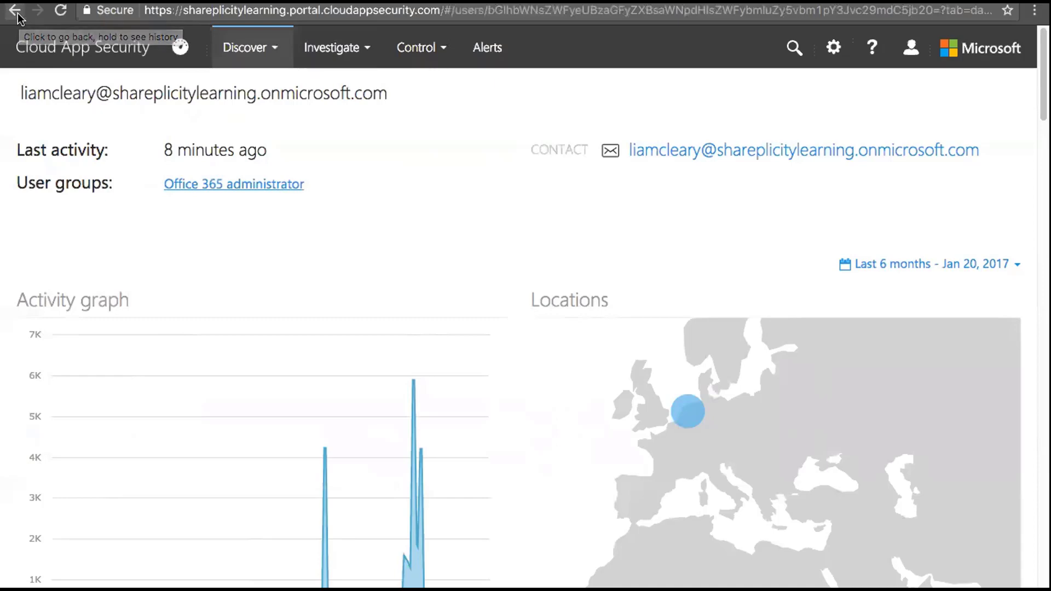
# Return to the Accounts list, check the first account's actions, then go to Alerts via Control
pyautogui.click(17, 15)
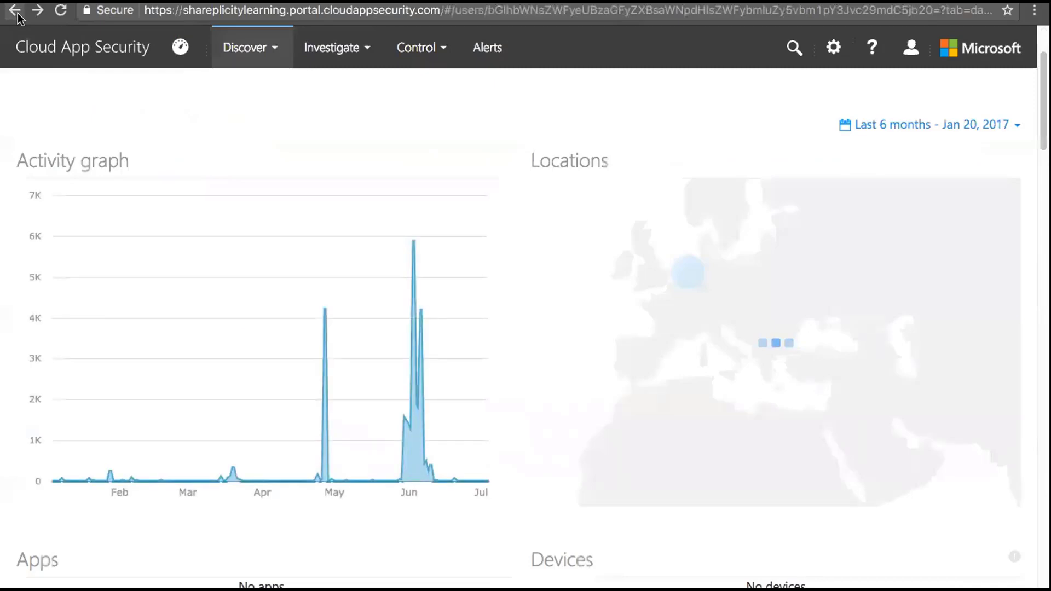
pyautogui.click(17, 16)
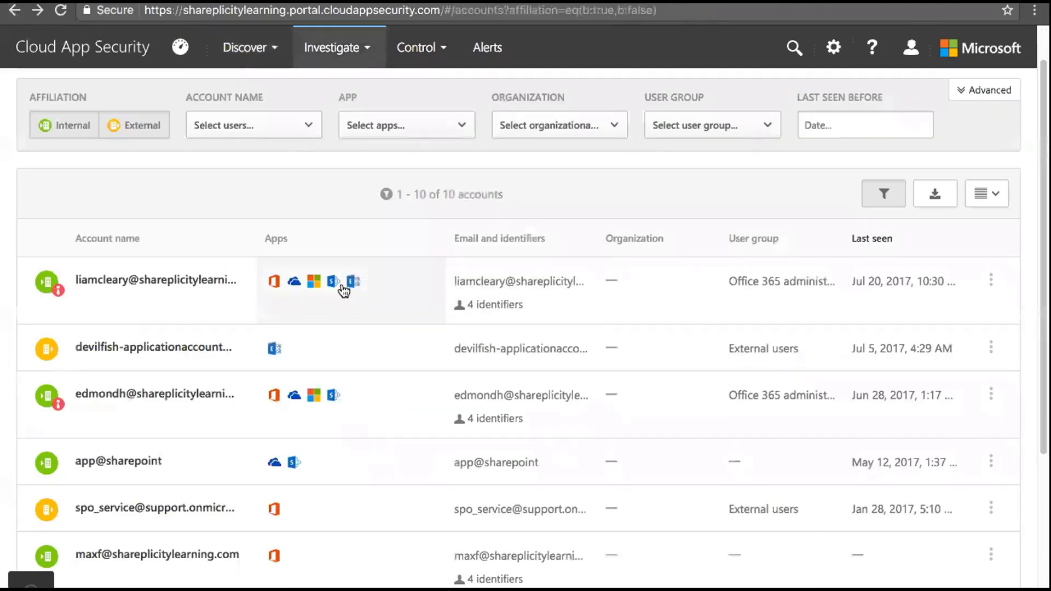
pyautogui.click(991, 280)
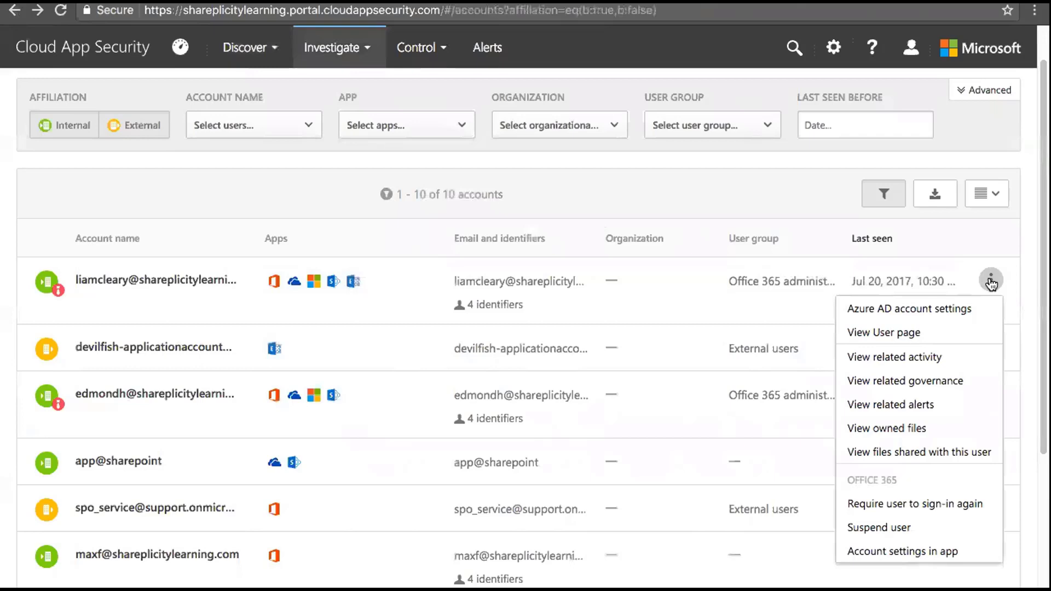
pyautogui.click(438, 49)
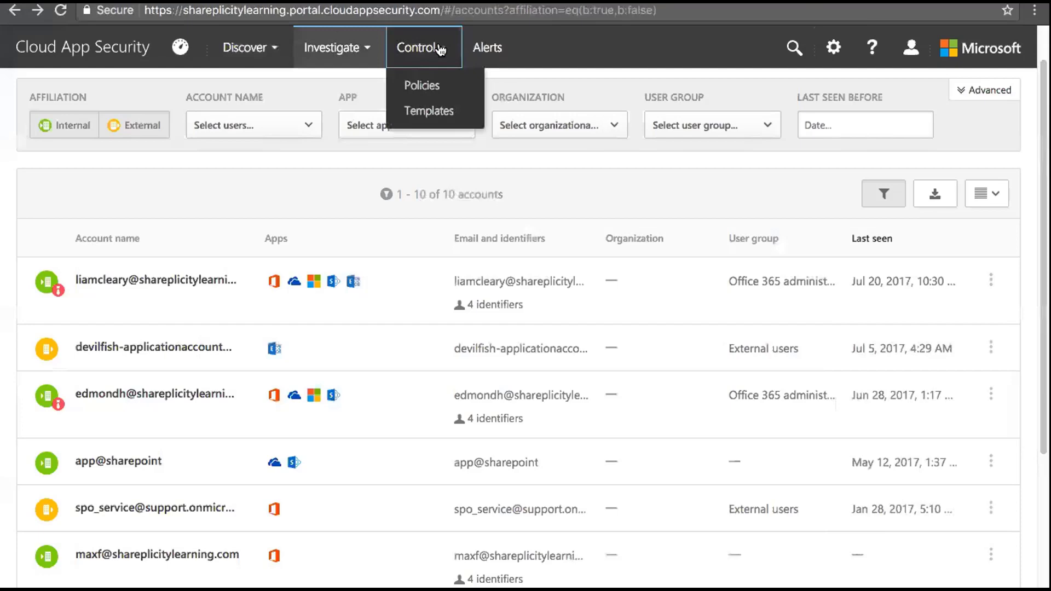
pyautogui.click(482, 49)
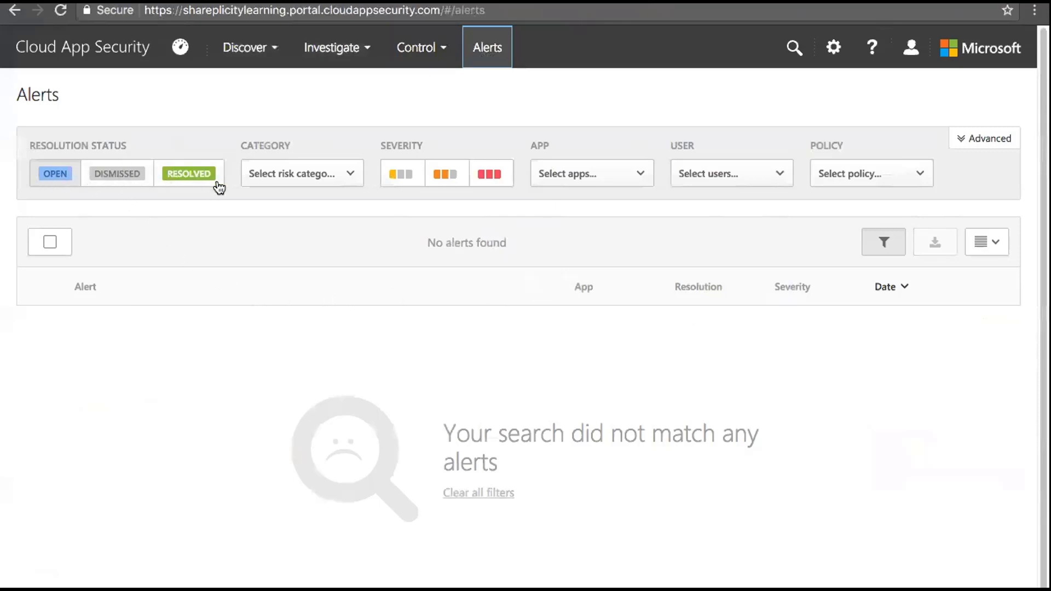
# Review the Category and App filter options on the Alerts page, then open the settings gear menu
pyautogui.click(342, 176)
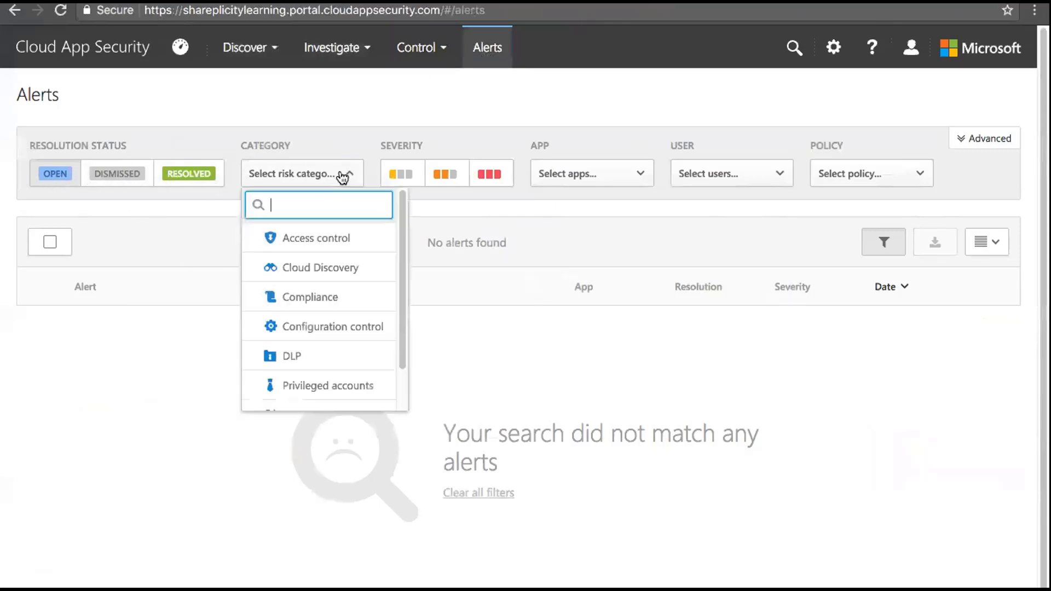
pyautogui.click(502, 288)
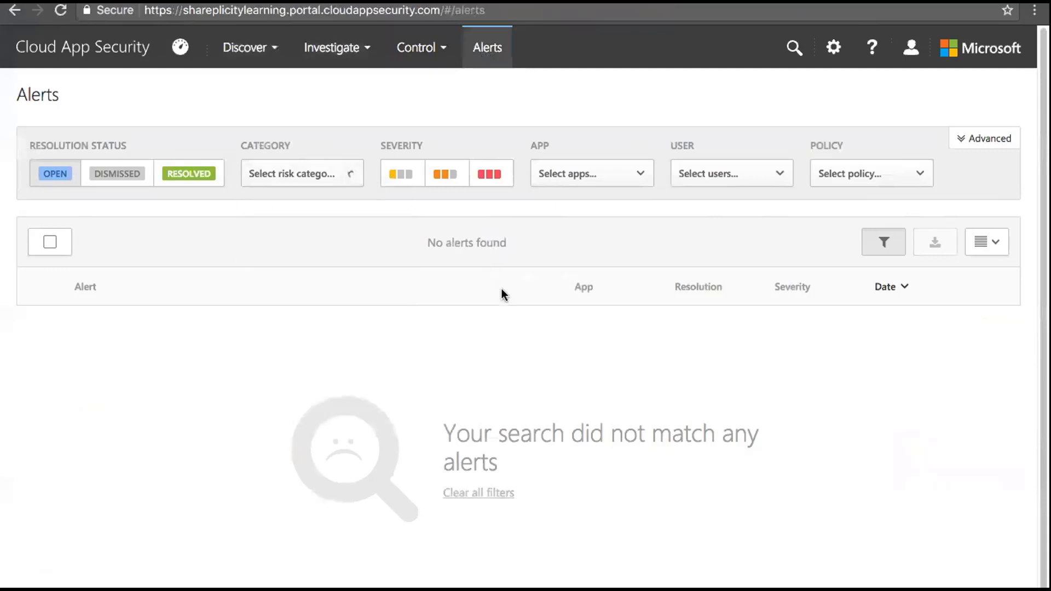
pyautogui.click(646, 179)
pyautogui.click(421, 204)
pyautogui.click(832, 48)
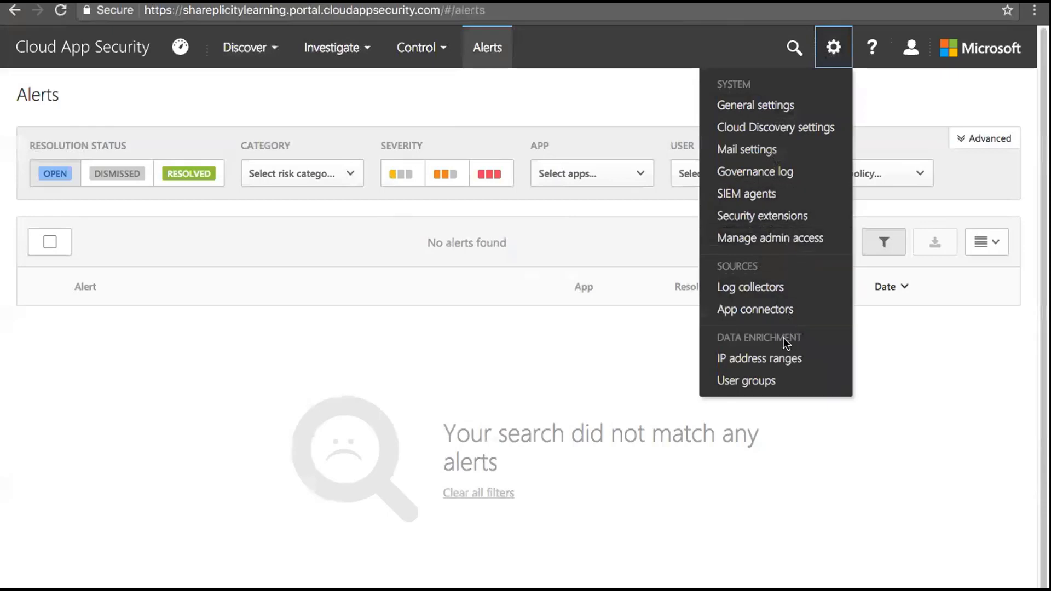
# Go to IP address ranges under Data enrichment and start adding a new range
pyautogui.click(765, 359)
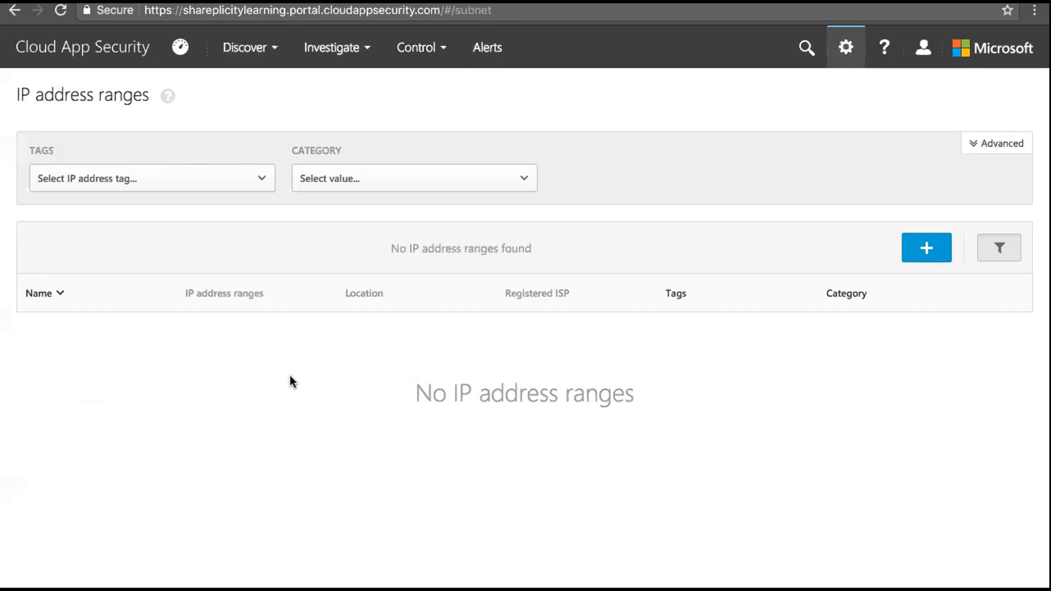
pyautogui.click(927, 246)
# Name the new range 'Office Virginia' and enter 192.168.1.1/32 as its IP range
pyautogui.click(363, 214)
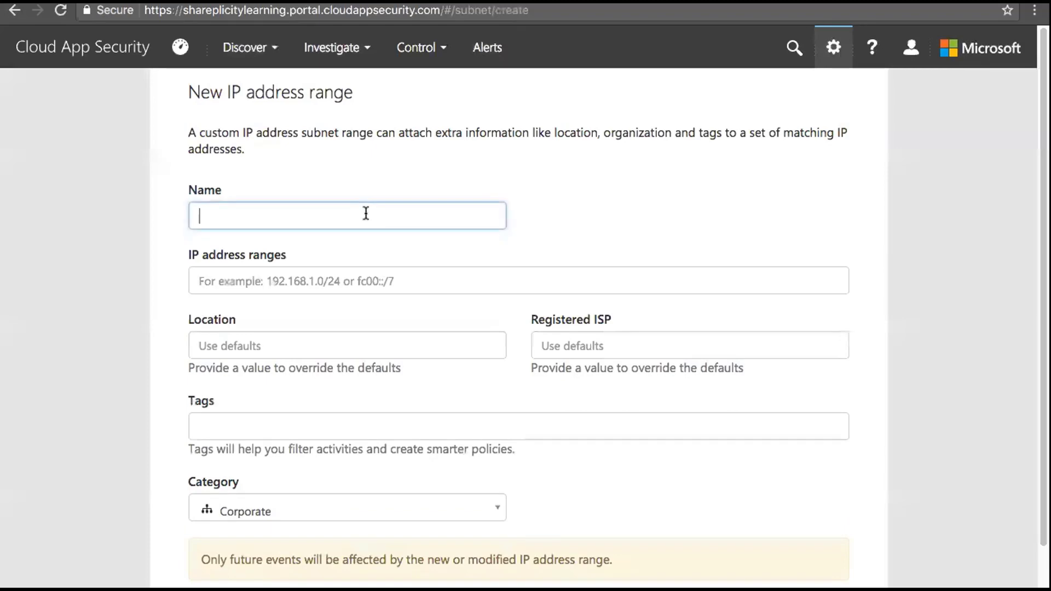
pyautogui.write('Office')
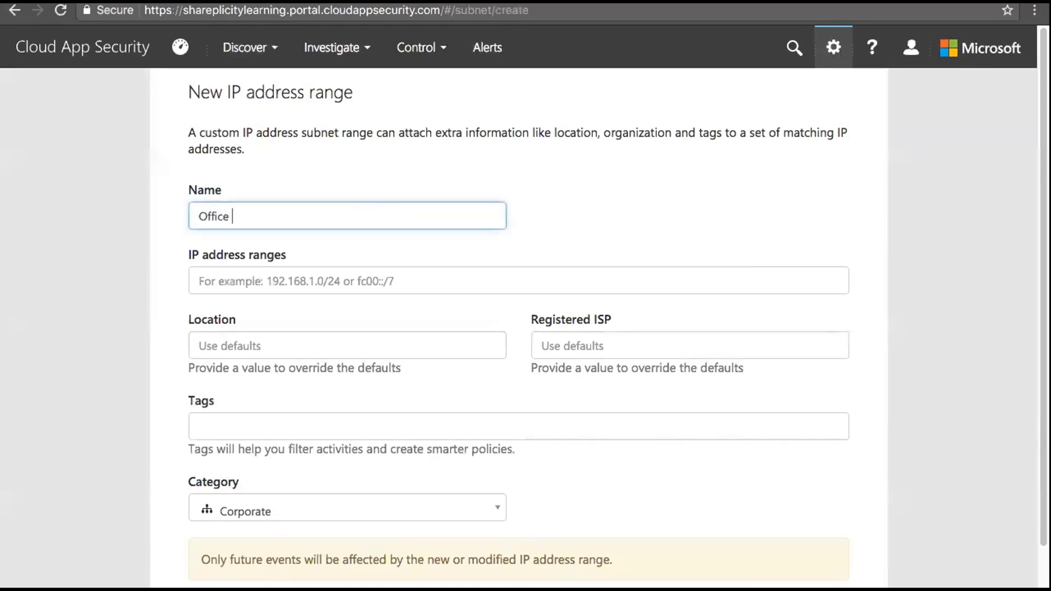
pyautogui.write(' Virginia')
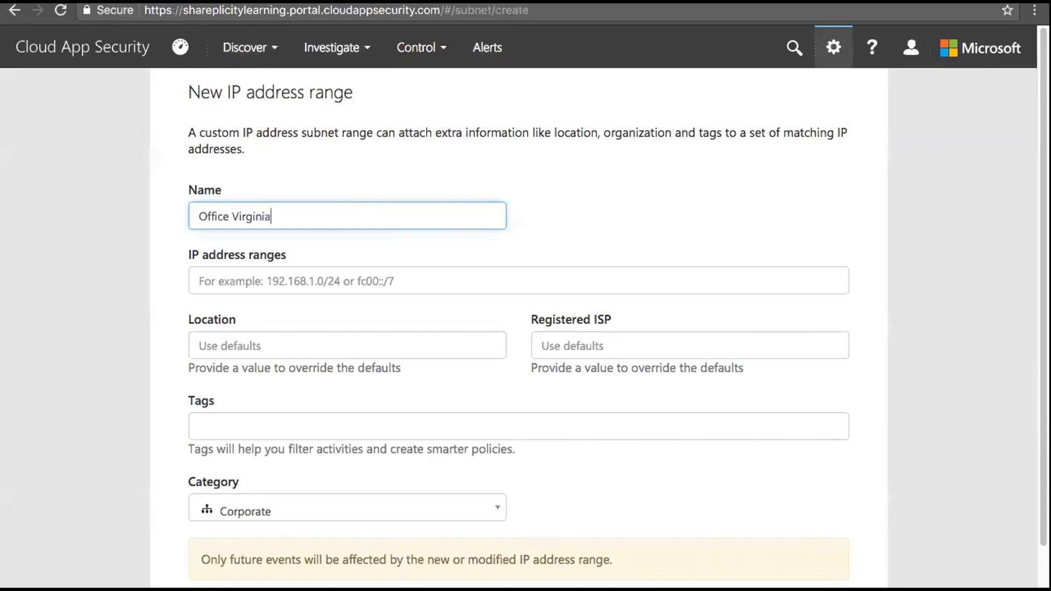
pyautogui.click(386, 279)
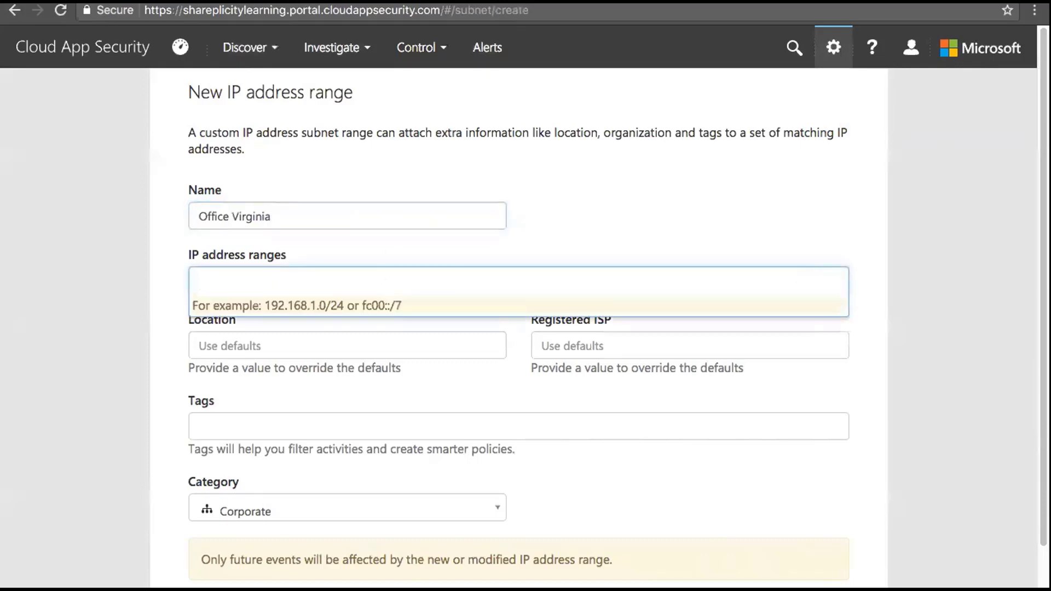
pyautogui.write('192.168.1.1')
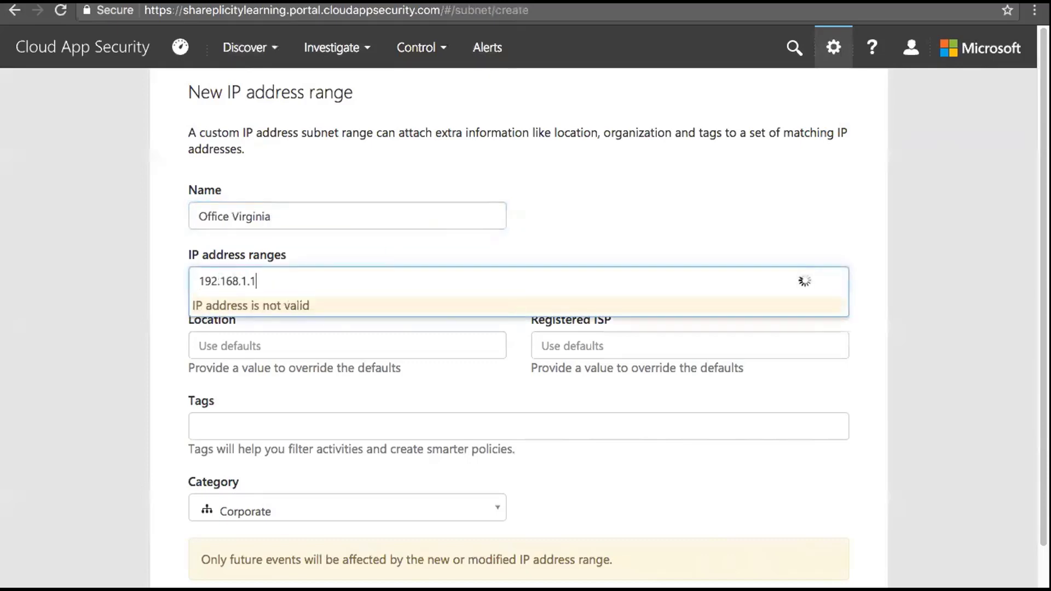
pyautogui.write('/32')
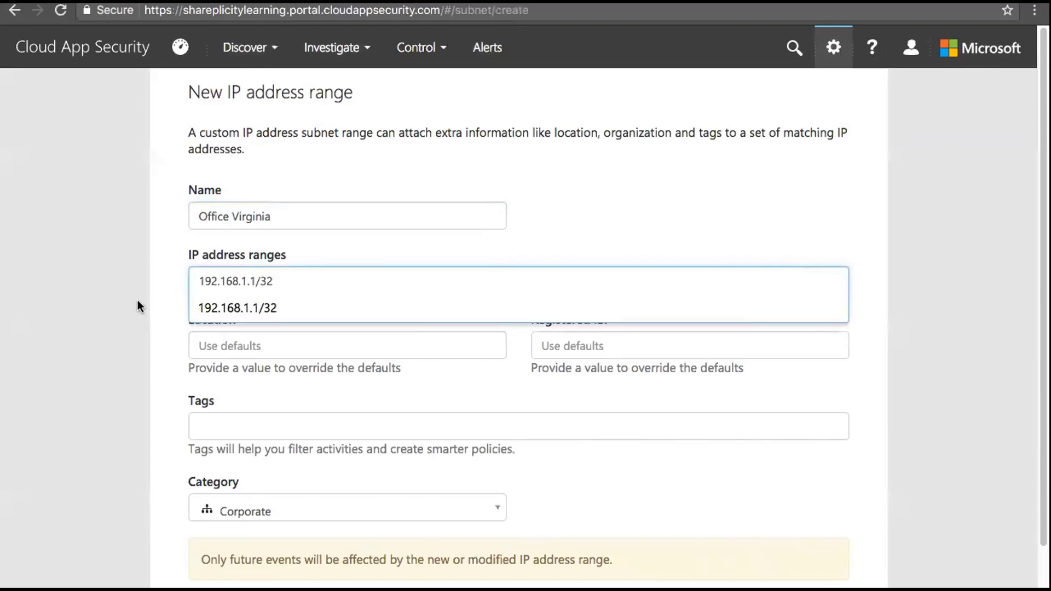
pyautogui.press('Escape')
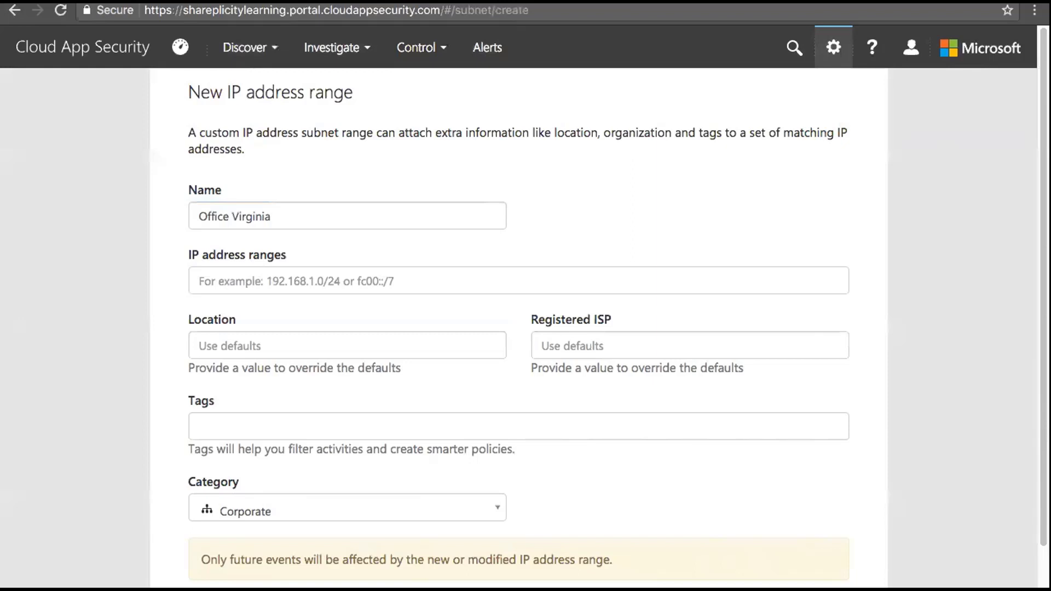
pyautogui.click(332, 287)
pyautogui.write('192.16')
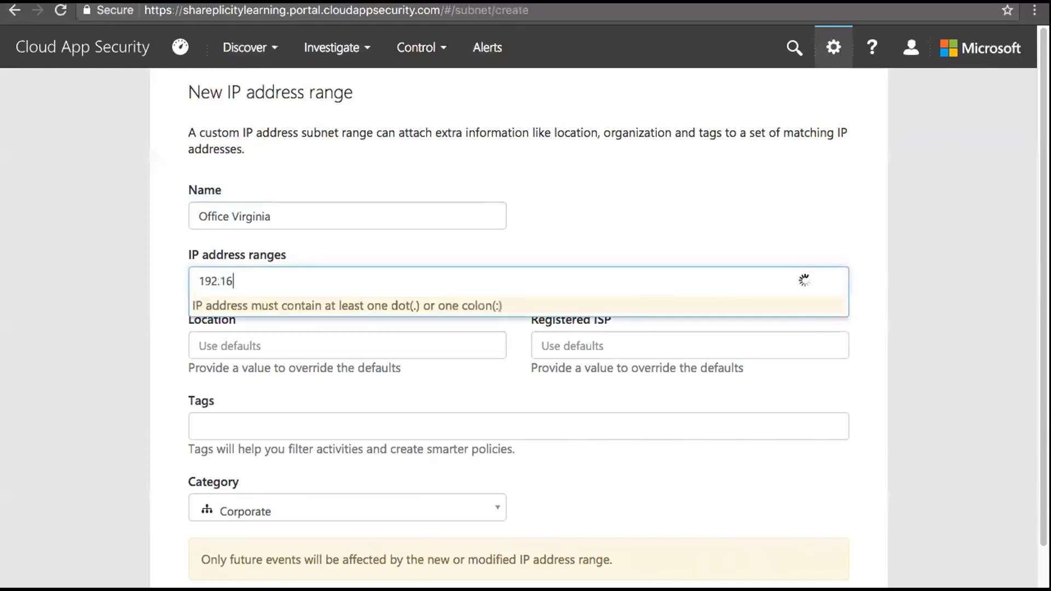
pyautogui.write('8.1.')
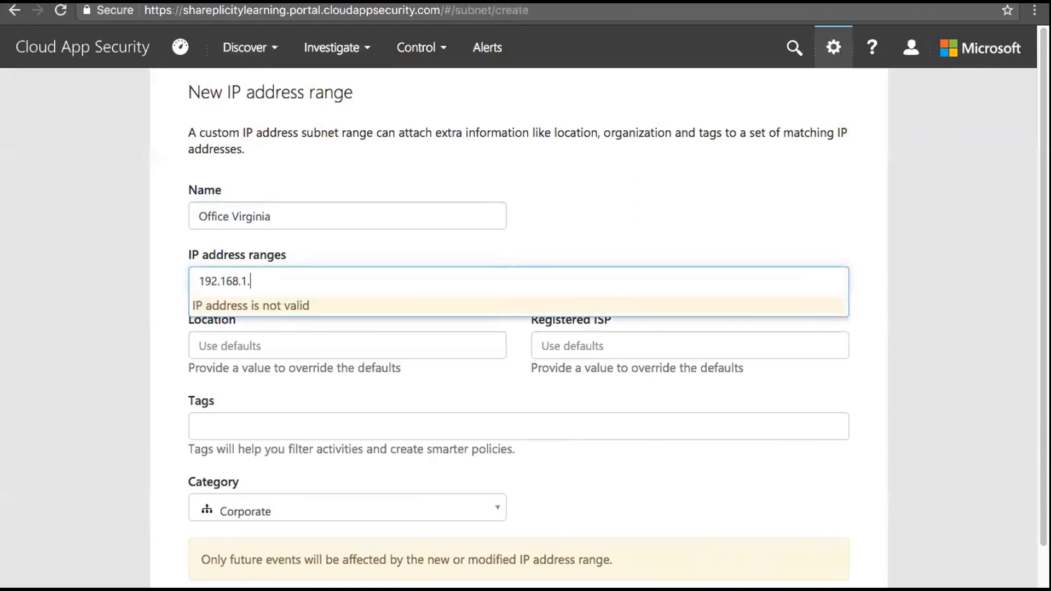
pyautogui.write('1/32')
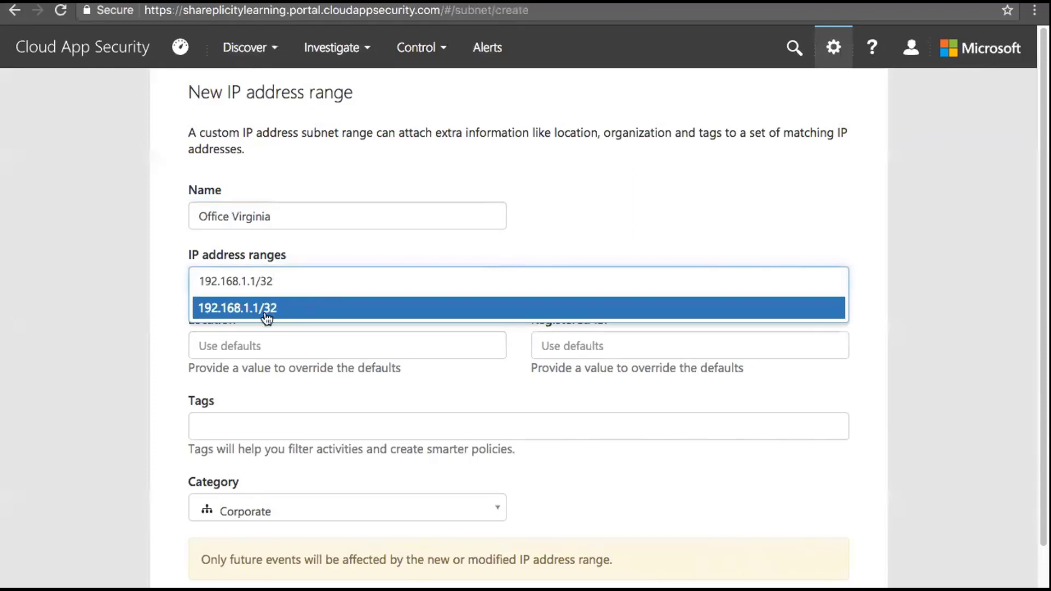
pyautogui.click(266, 315)
# Set the registered ISP to ATT, keep category Corporate, and create the range
pyautogui.click(333, 339)
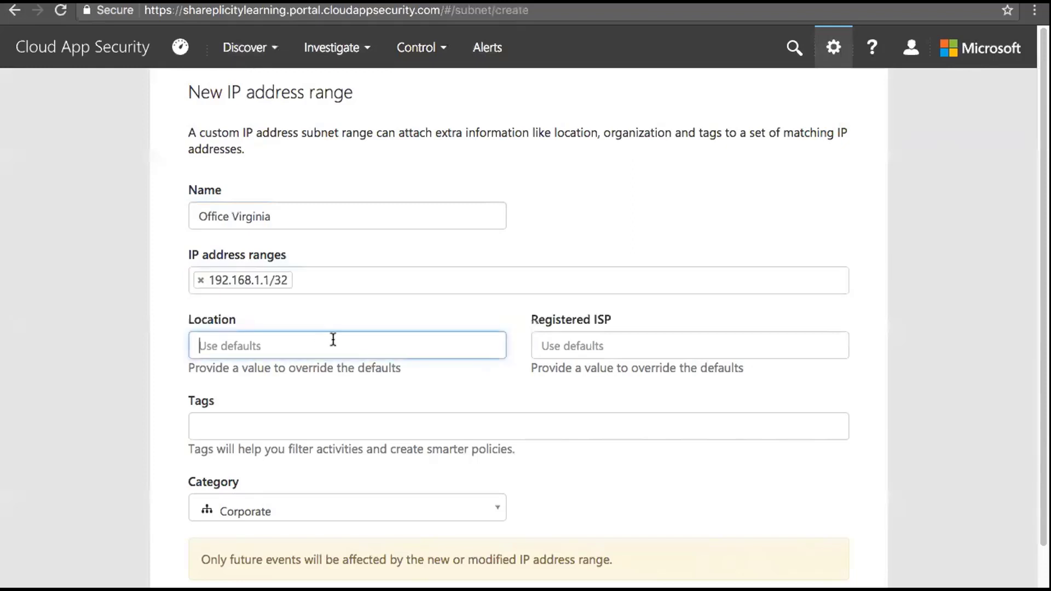
pyautogui.click(546, 344)
pyautogui.write('ATT')
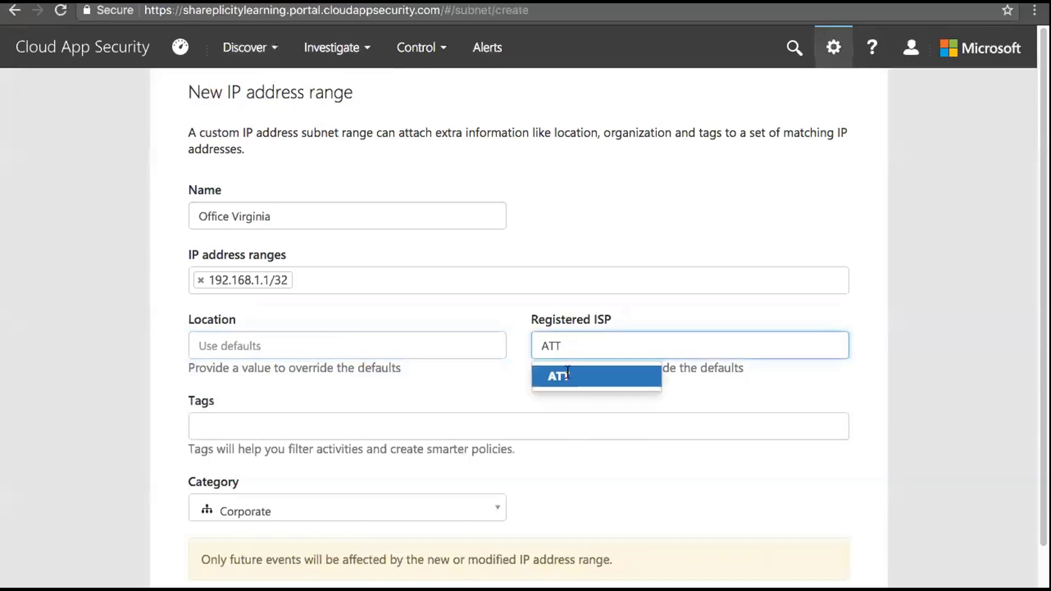
pyautogui.click(564, 375)
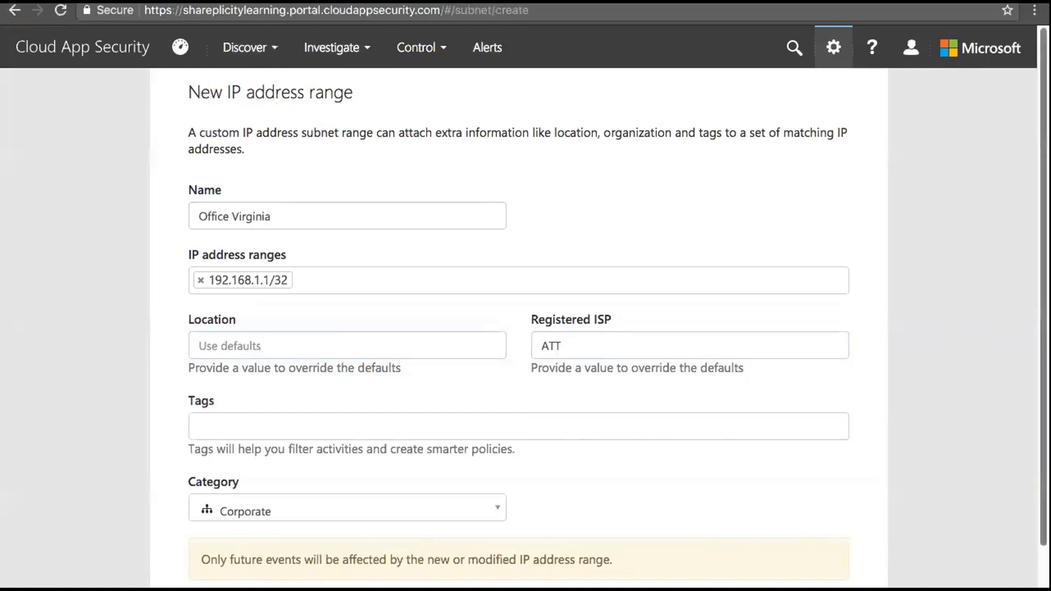
pyautogui.scroll(-2, 1037, 329)
pyautogui.click(495, 428)
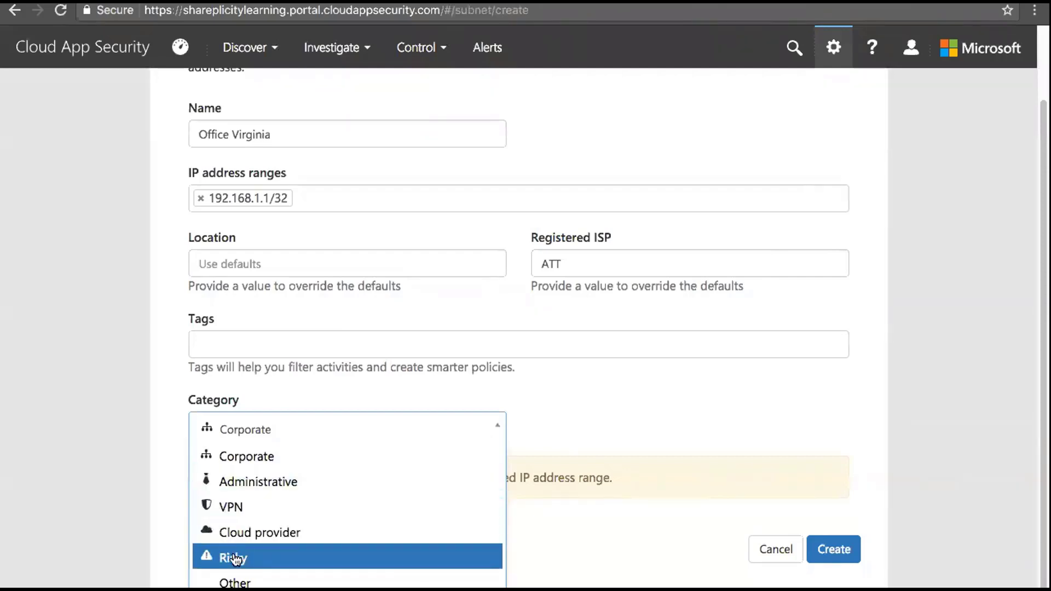
pyautogui.click(624, 408)
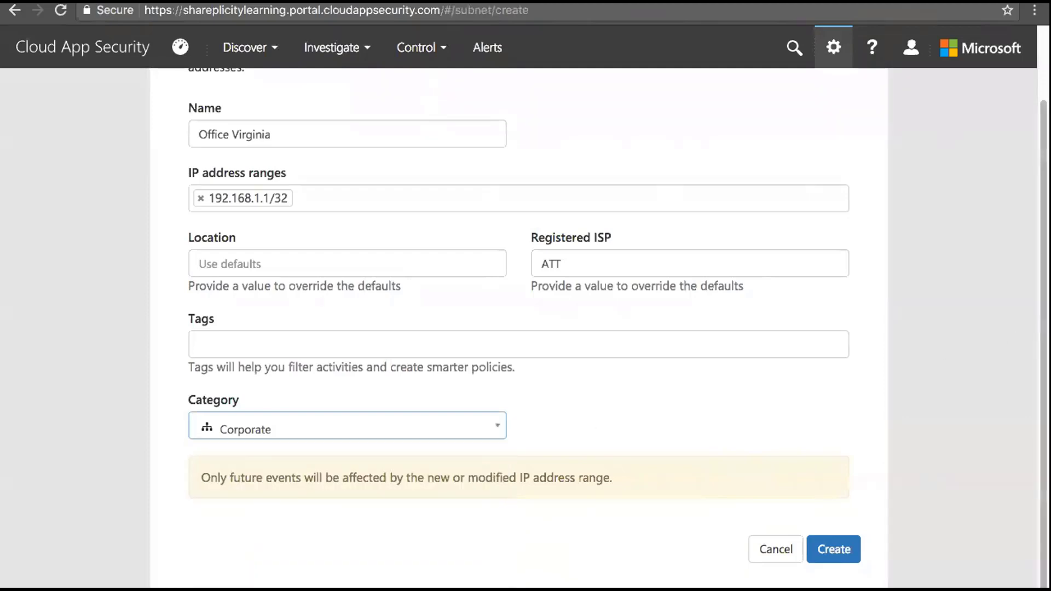
pyautogui.scroll(2, 525, 328)
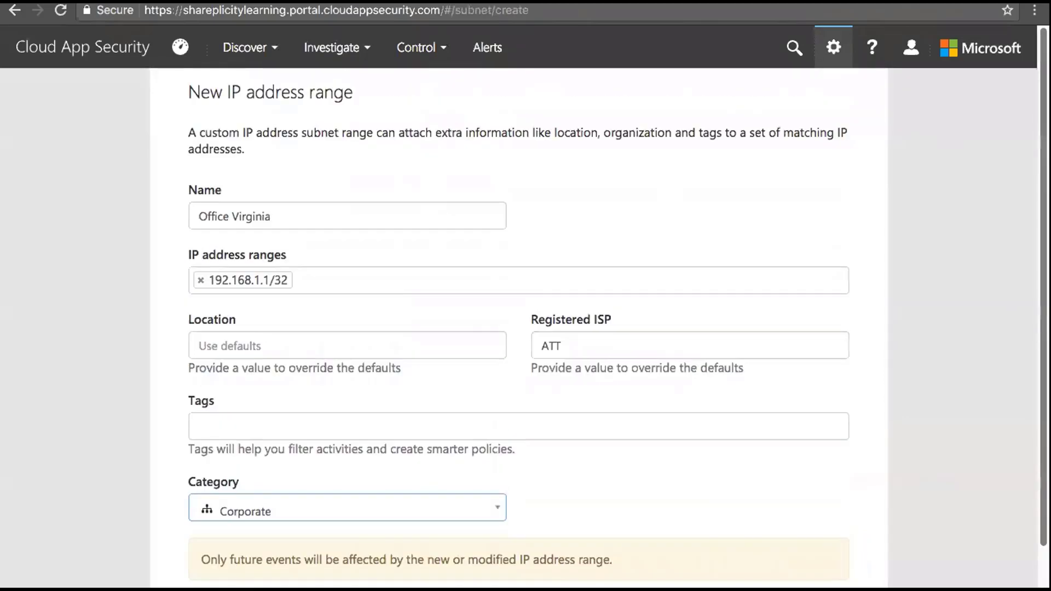
pyautogui.scroll(-2, 525, 329)
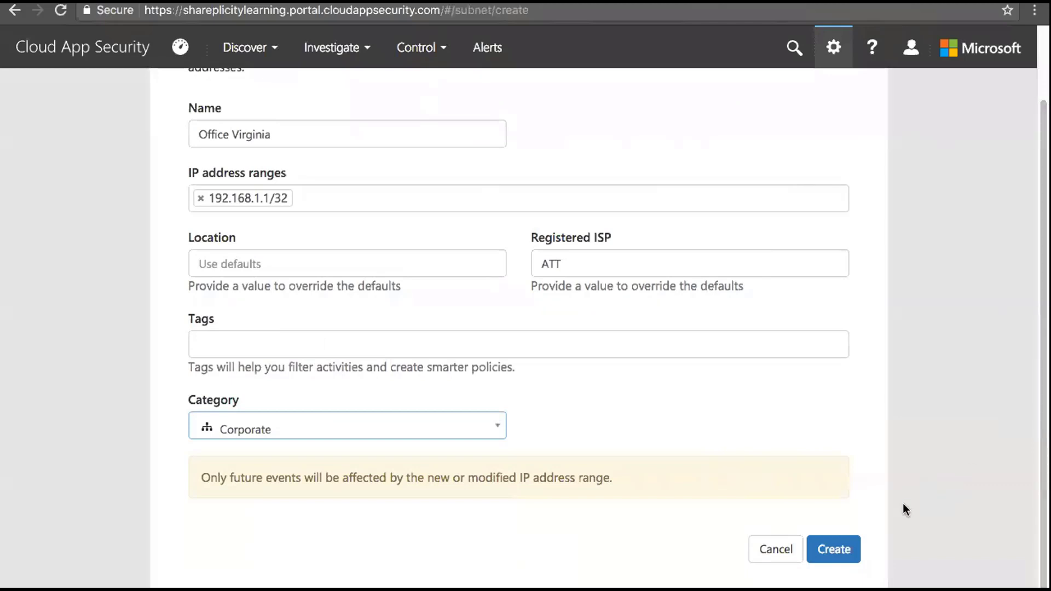
pyautogui.click(849, 550)
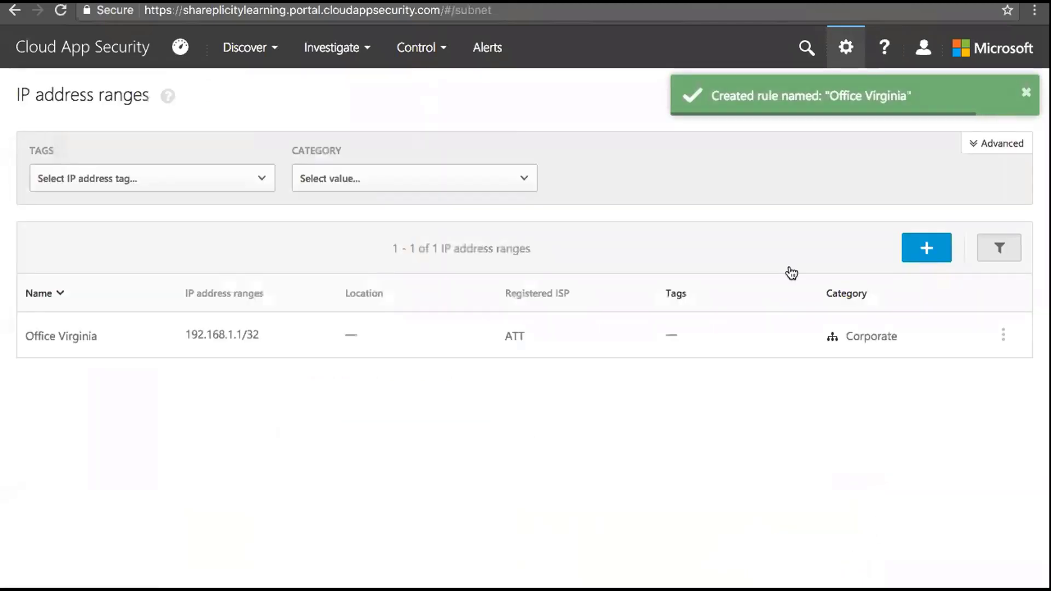
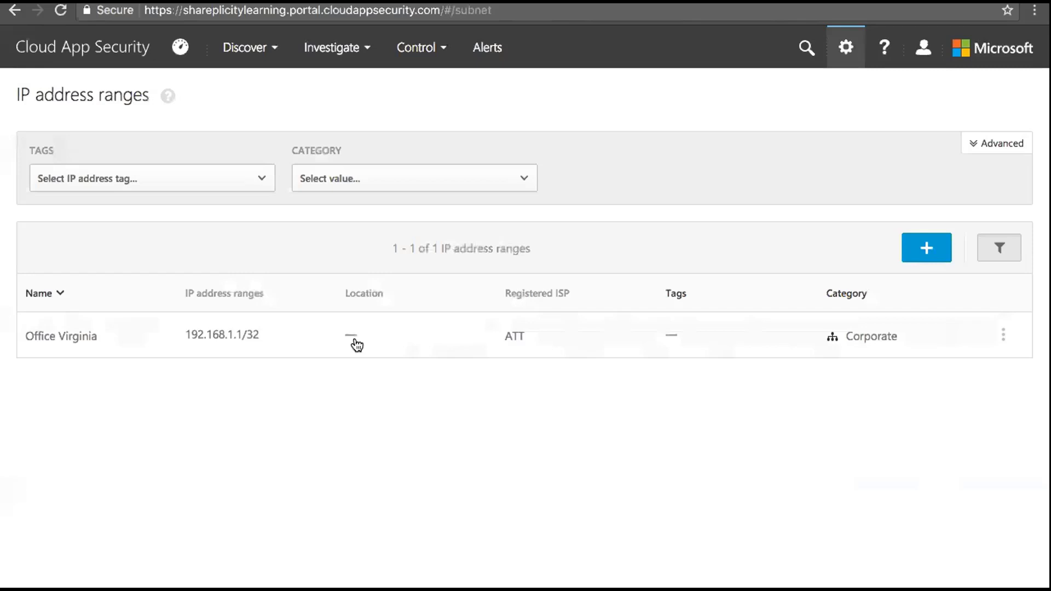
# Open User groups, check the Import user group dialog's empty app list, then cancel the import
pyautogui.click(846, 47)
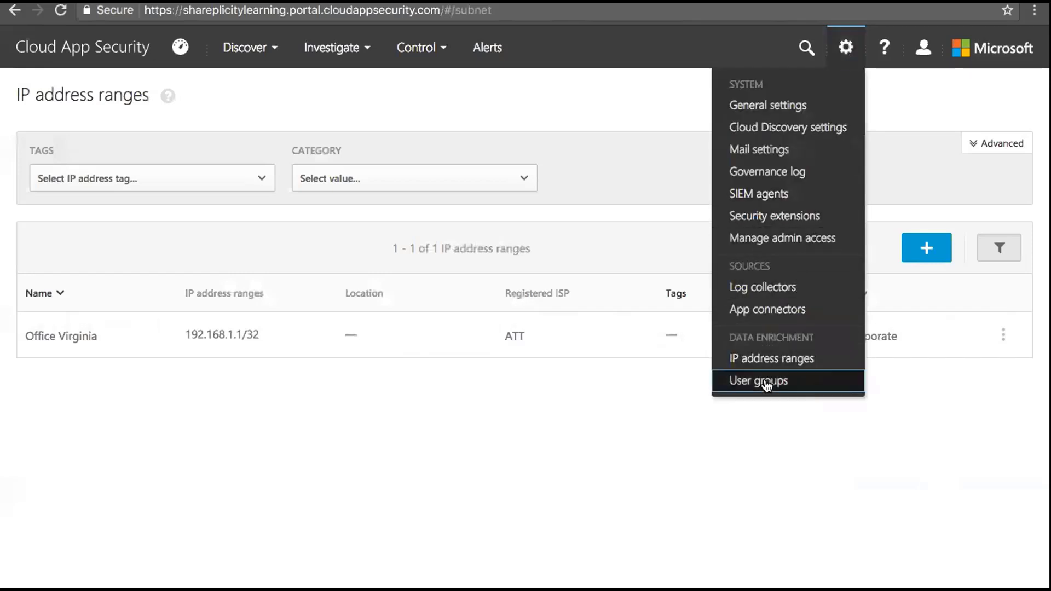
pyautogui.click(764, 379)
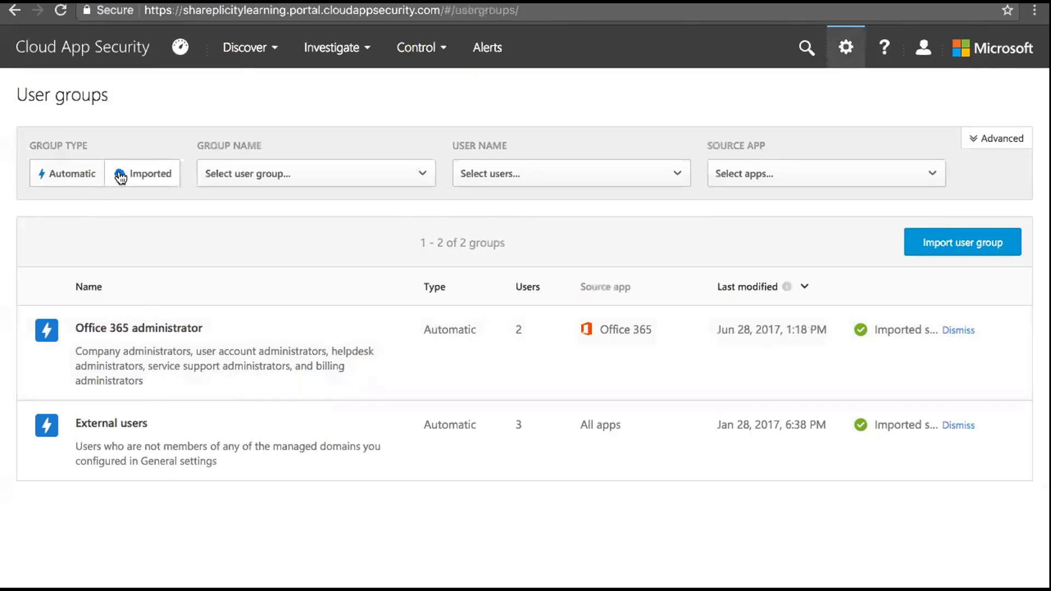
pyautogui.click(941, 245)
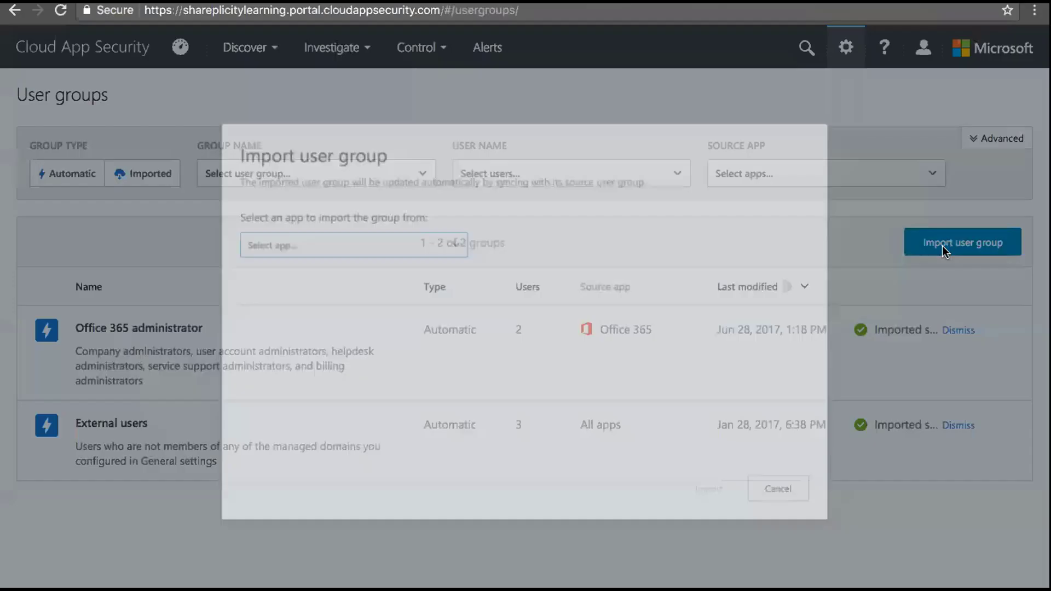
pyautogui.click(452, 237)
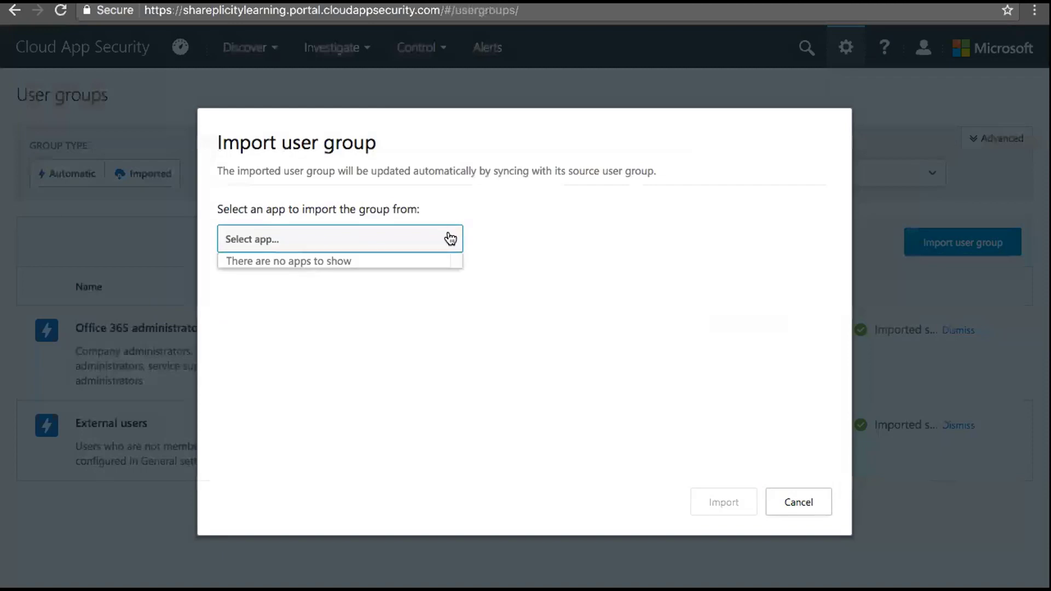
pyautogui.click(409, 237)
pyautogui.click(792, 502)
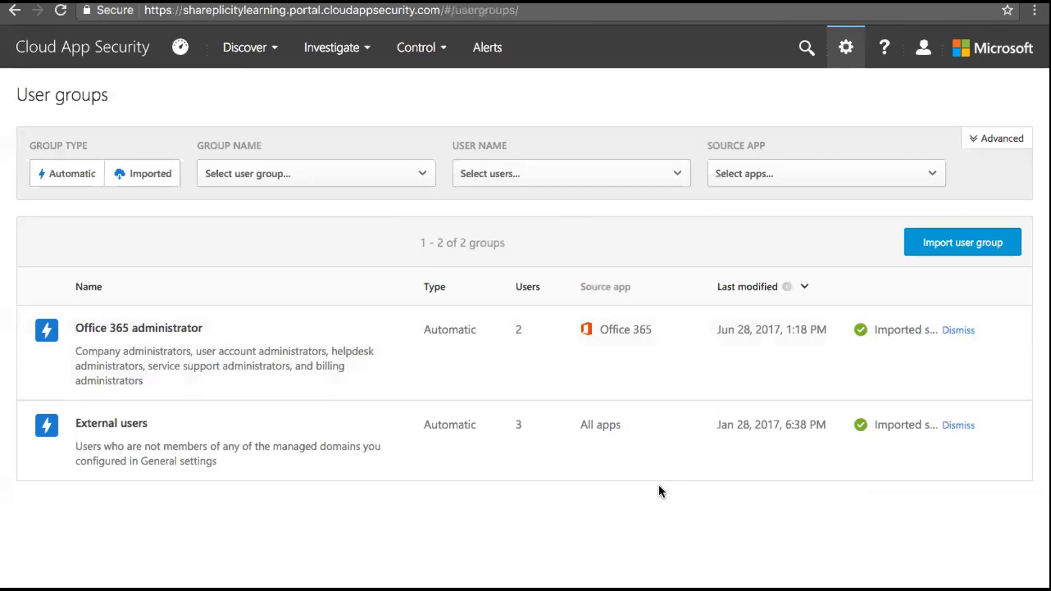
pyautogui.click(843, 54)
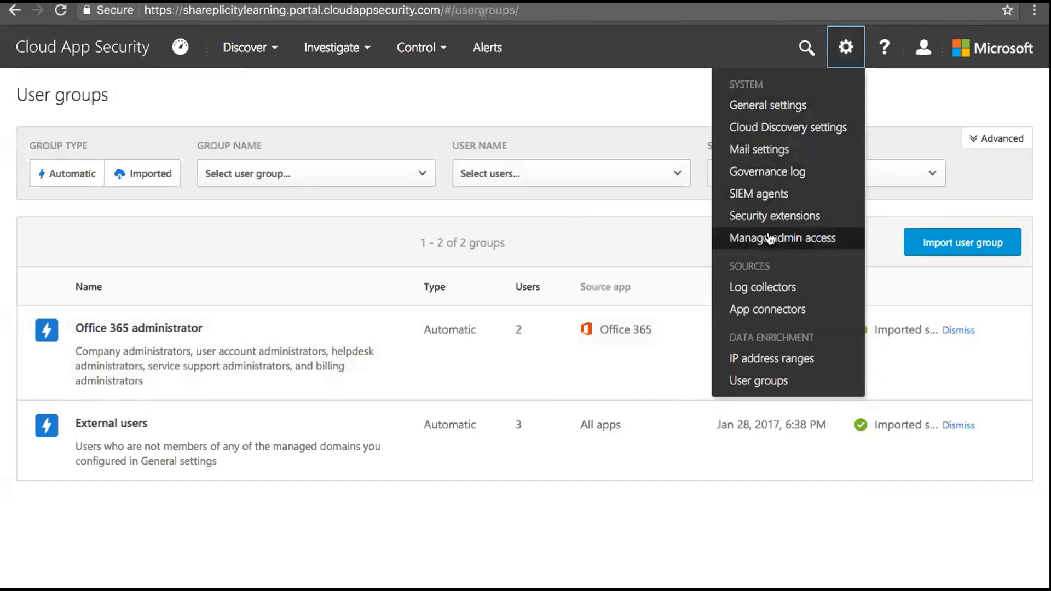
# Open the Governance log, showing no tasks, and browse its Action type filter list
pyautogui.click(768, 173)
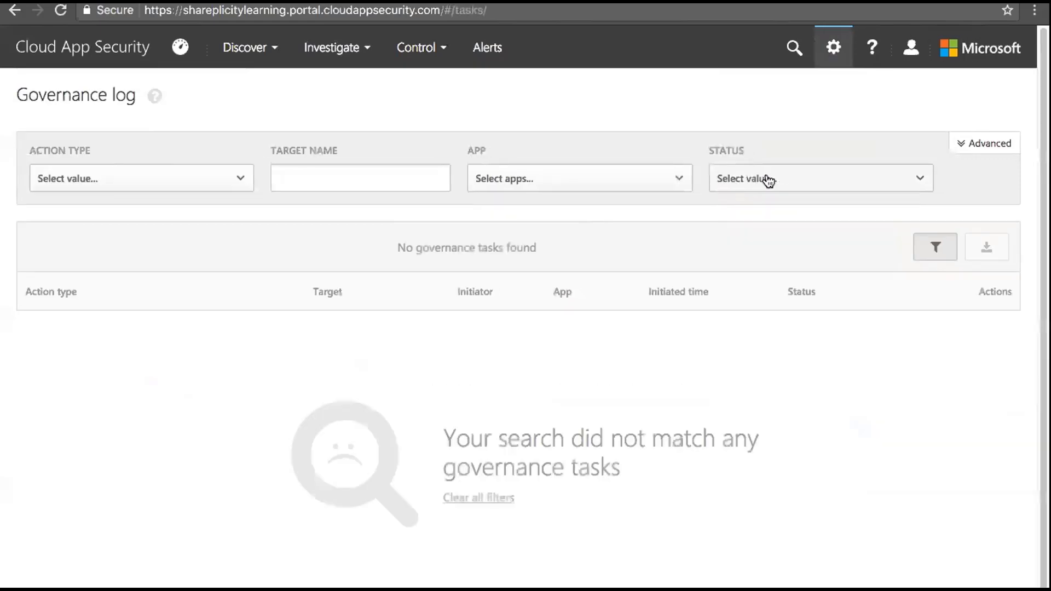
pyautogui.click(240, 177)
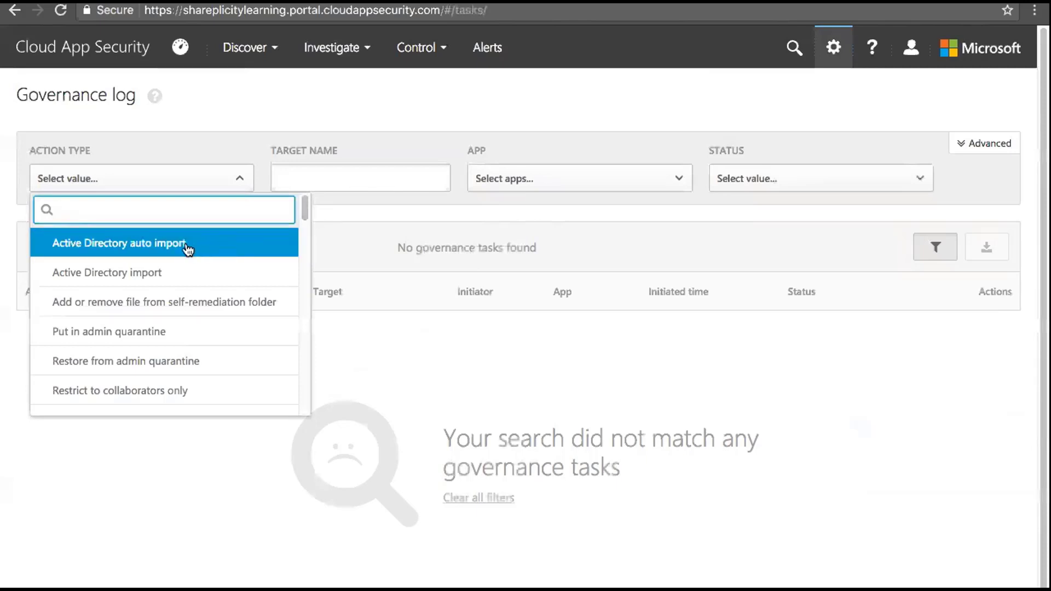
pyautogui.moveTo(304, 211); pyautogui.dragTo(304, 228)
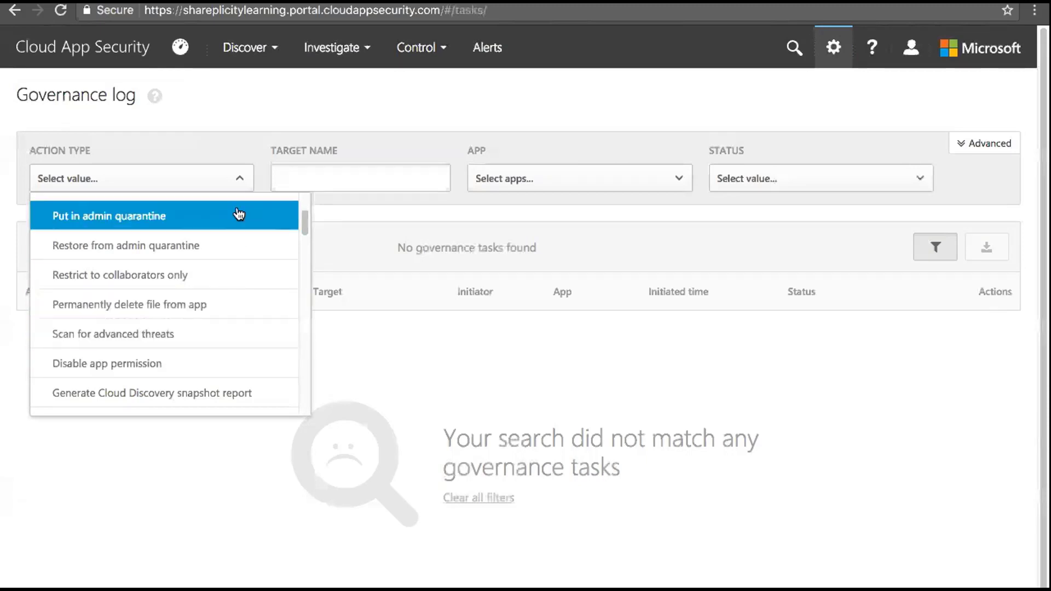
pyautogui.scroll(1, 298, 214)
pyautogui.click(236, 121)
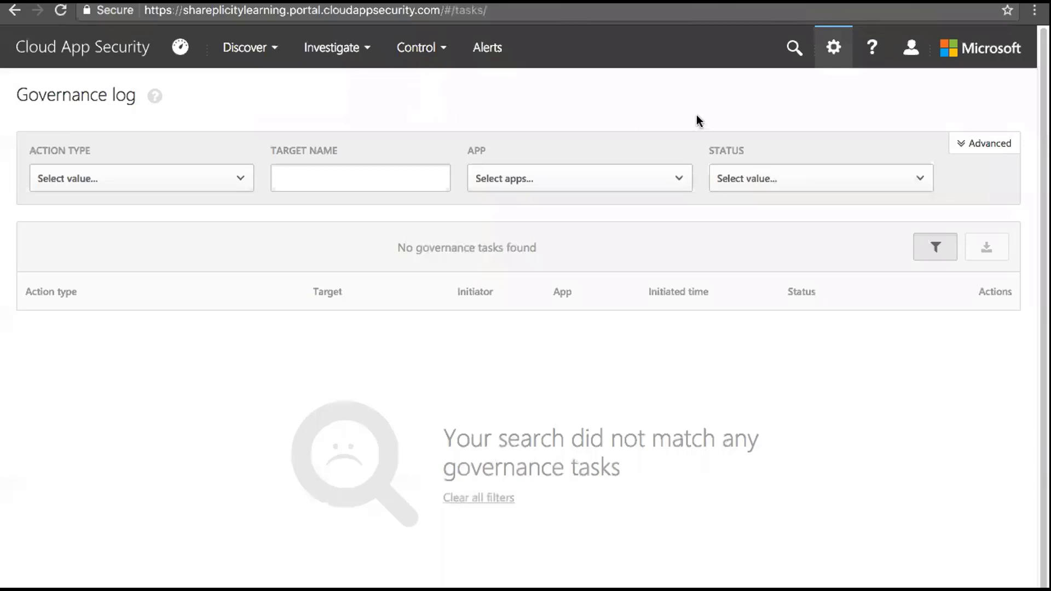
pyautogui.click(836, 49)
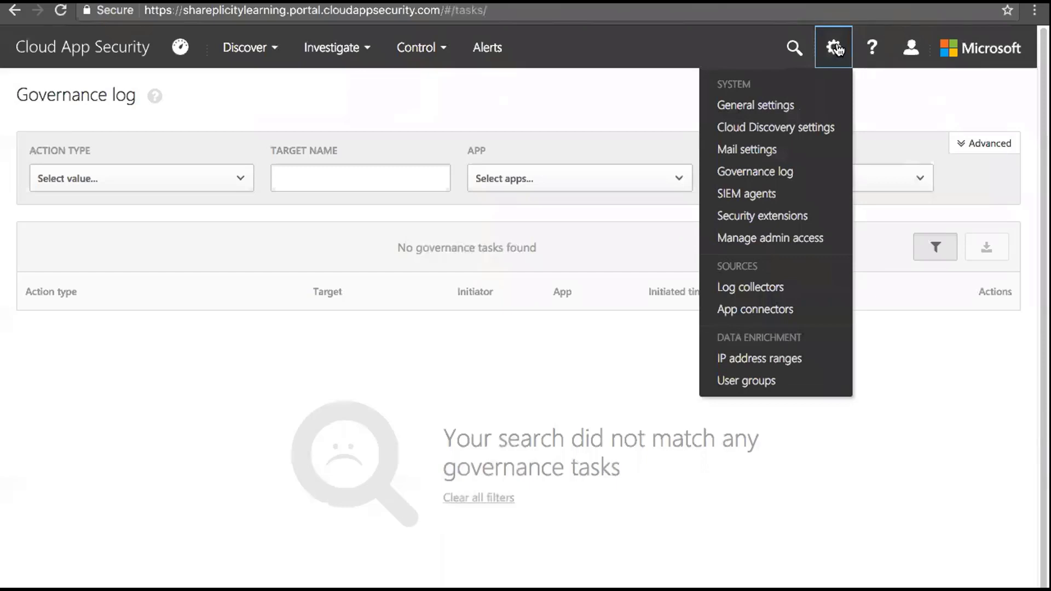
# Browse Add data source's Source and Receiver type lists, cancel, and show the empty Log collectors list
pyautogui.click(754, 290)
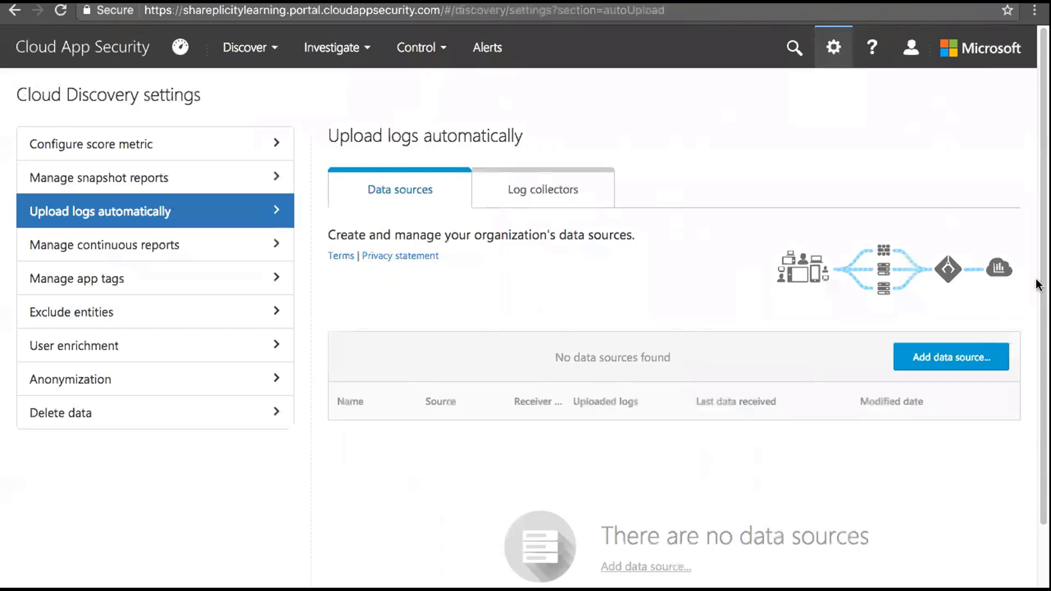
pyautogui.click(944, 356)
pyautogui.click(564, 230)
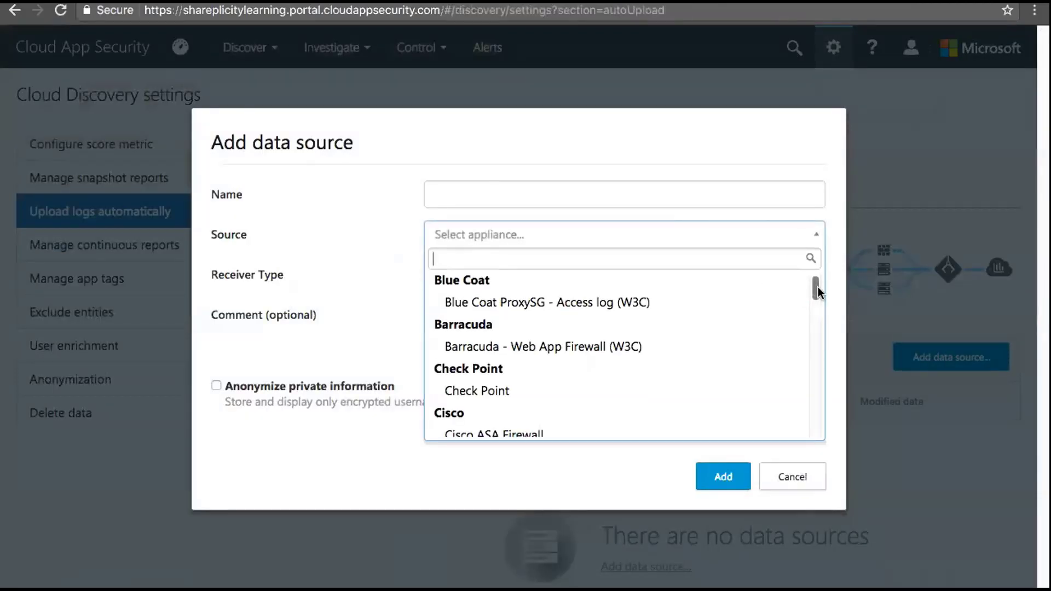
pyautogui.moveTo(817, 286); pyautogui.dragTo(815, 384)
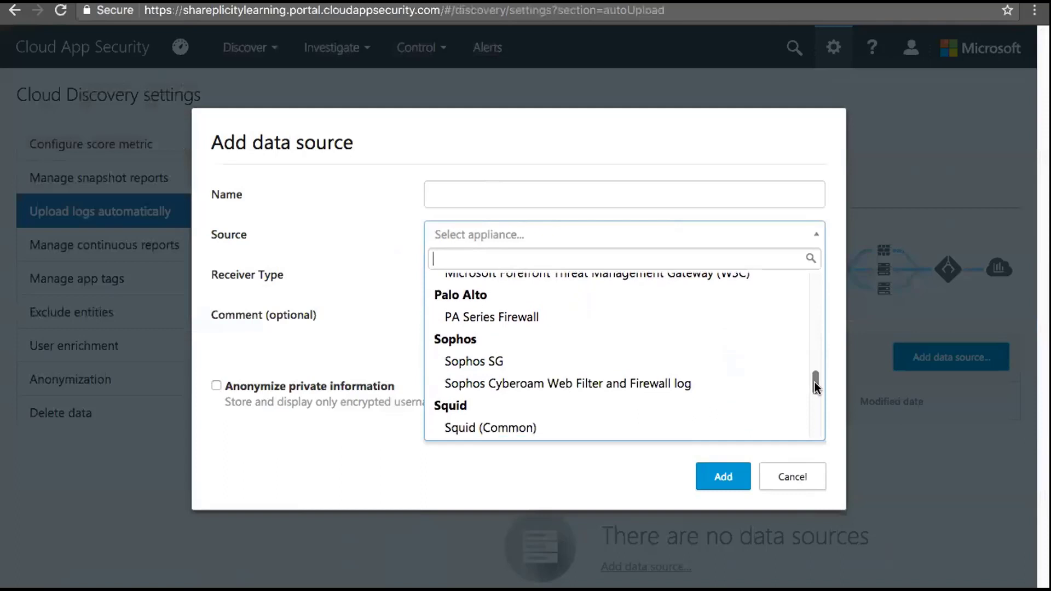
pyautogui.click(827, 243)
pyautogui.click(632, 268)
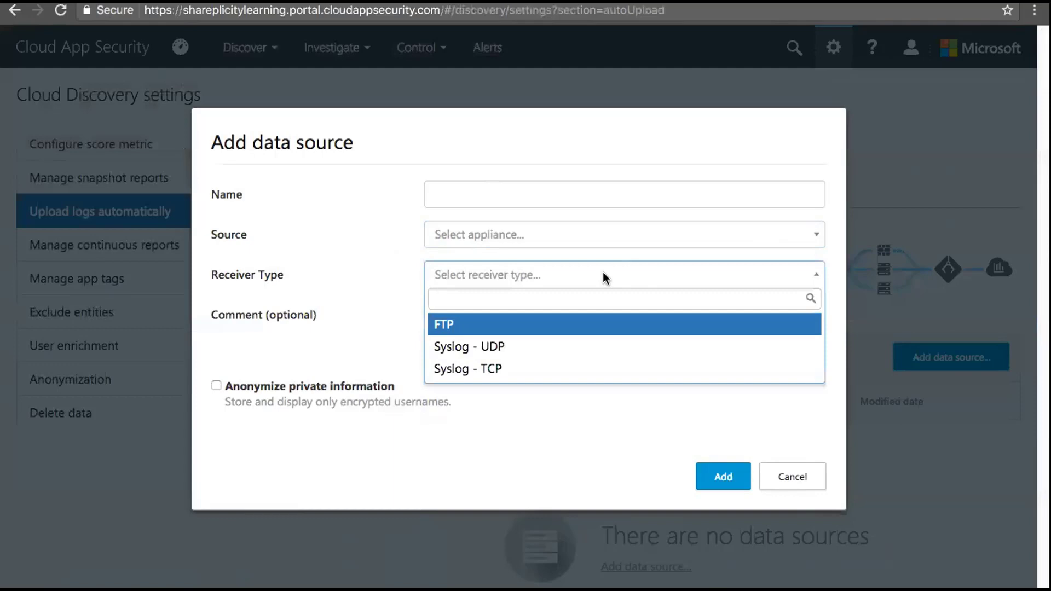
pyautogui.click(396, 227)
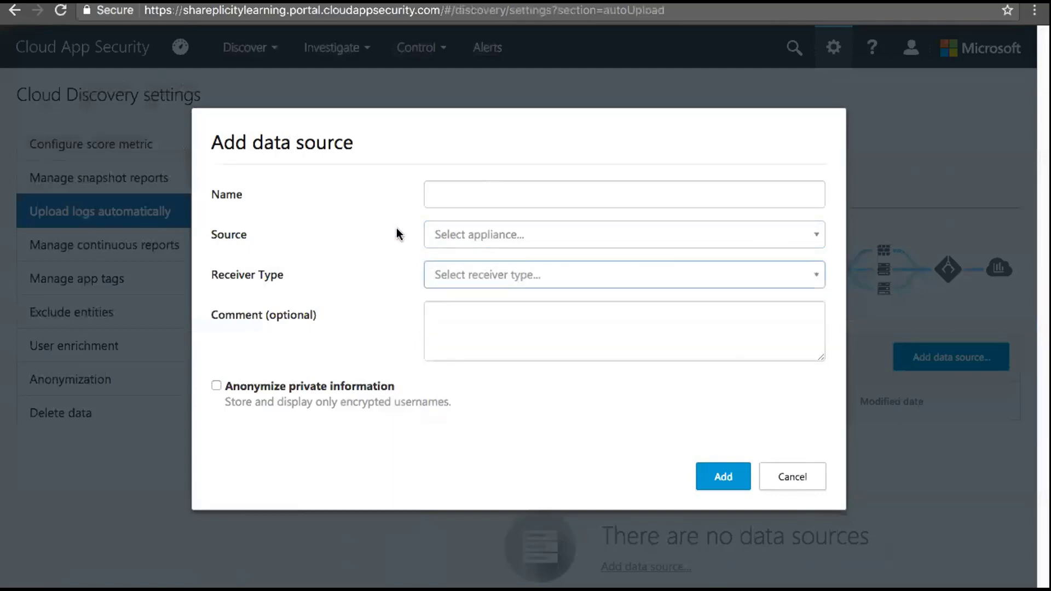
pyautogui.click(800, 478)
pyautogui.click(548, 189)
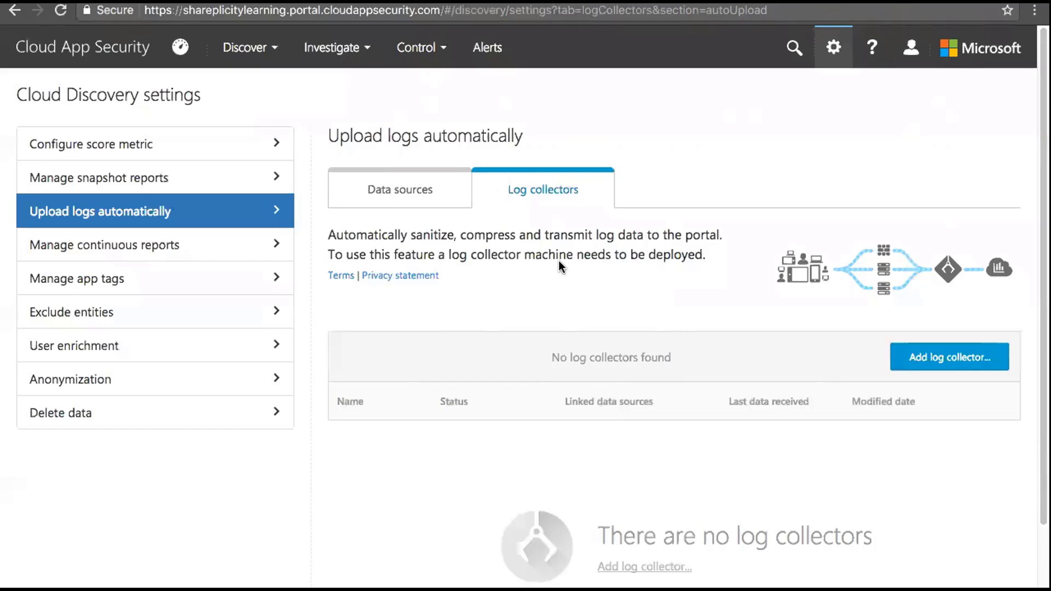
# Open the Activity log from the Investigate menu, listing 352 activities
pyautogui.click(374, 52)
pyautogui.click(356, 88)
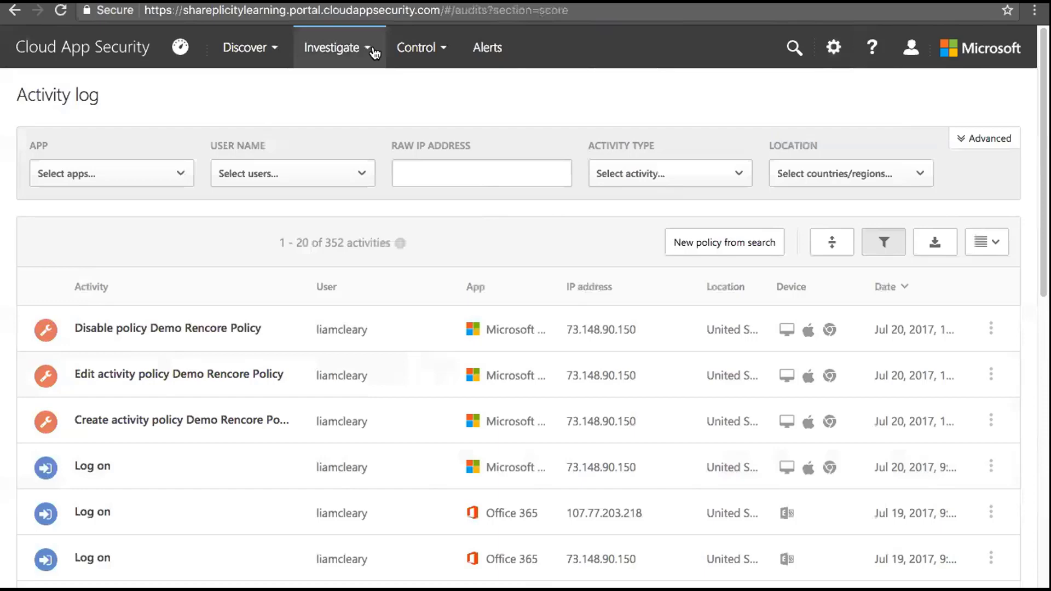
# Go to Investigate > App permissions and expand Demo-API to see its 6 permissions
pyautogui.click(374, 53)
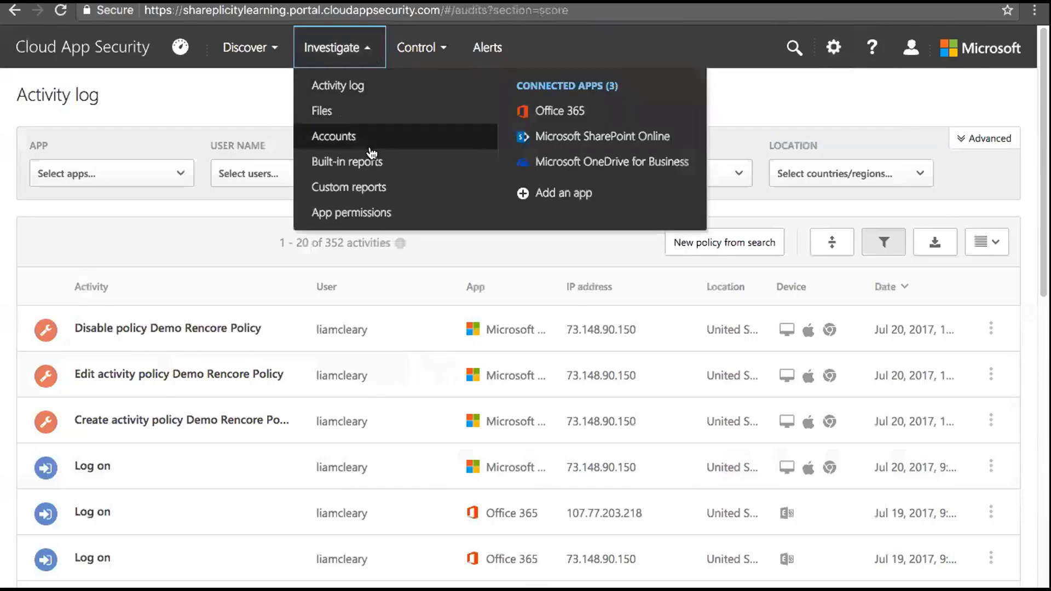
pyautogui.click(364, 217)
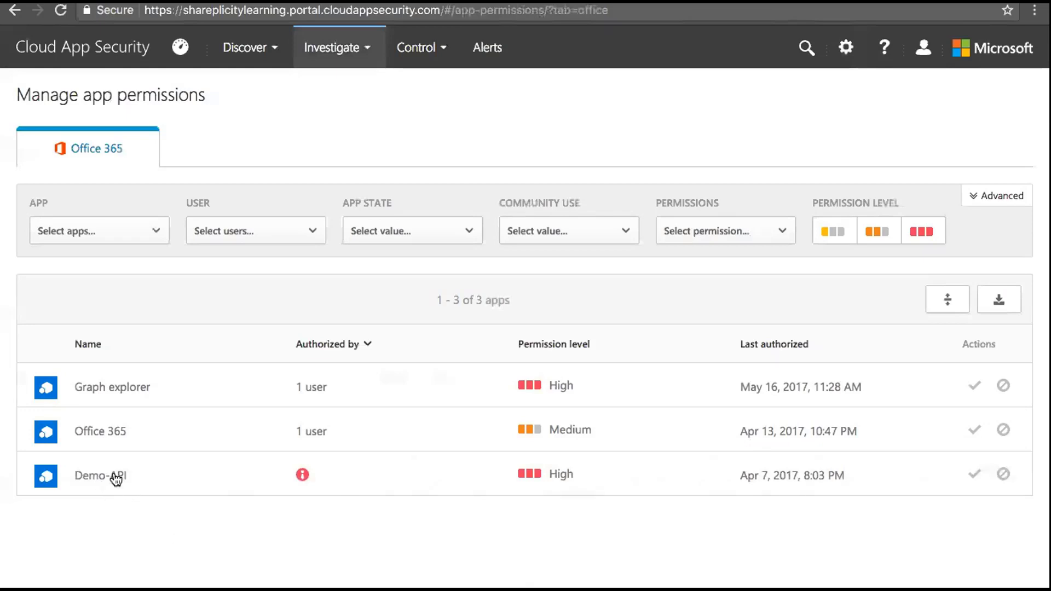
pyautogui.click(351, 483)
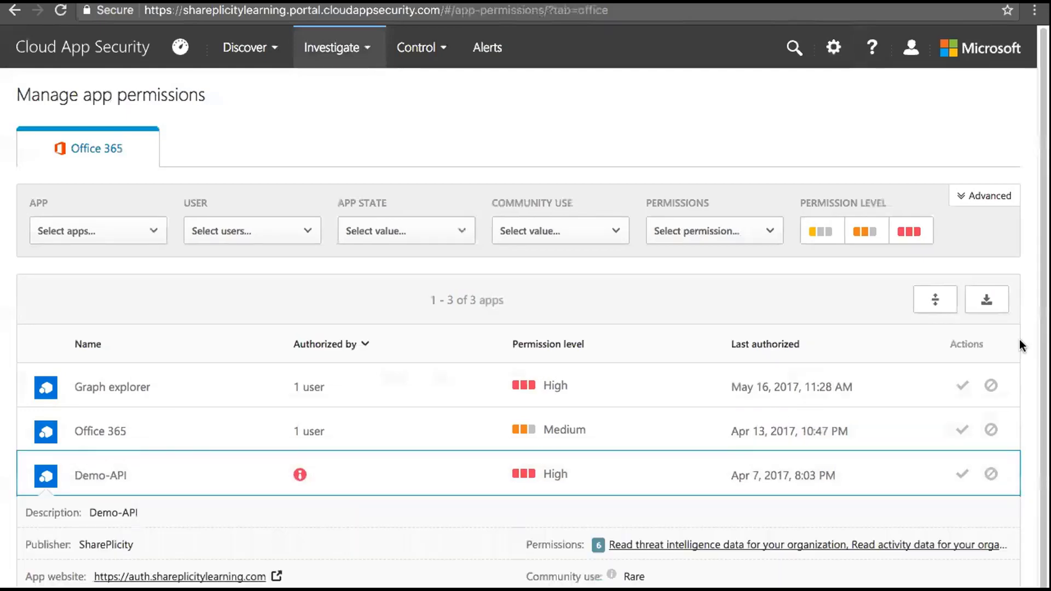
# Expand Graph explorer's permission details, then swipe back to the 352-entry Activity log
pyautogui.scroll(-1, 1019, 344)
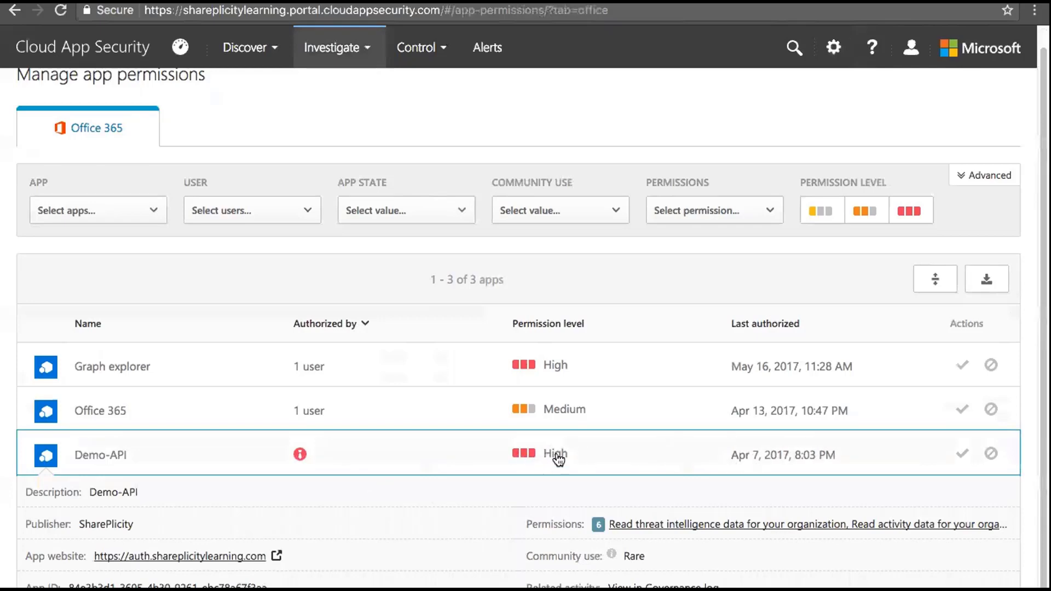
pyautogui.moveTo(299, 456)
pyautogui.click(454, 361)
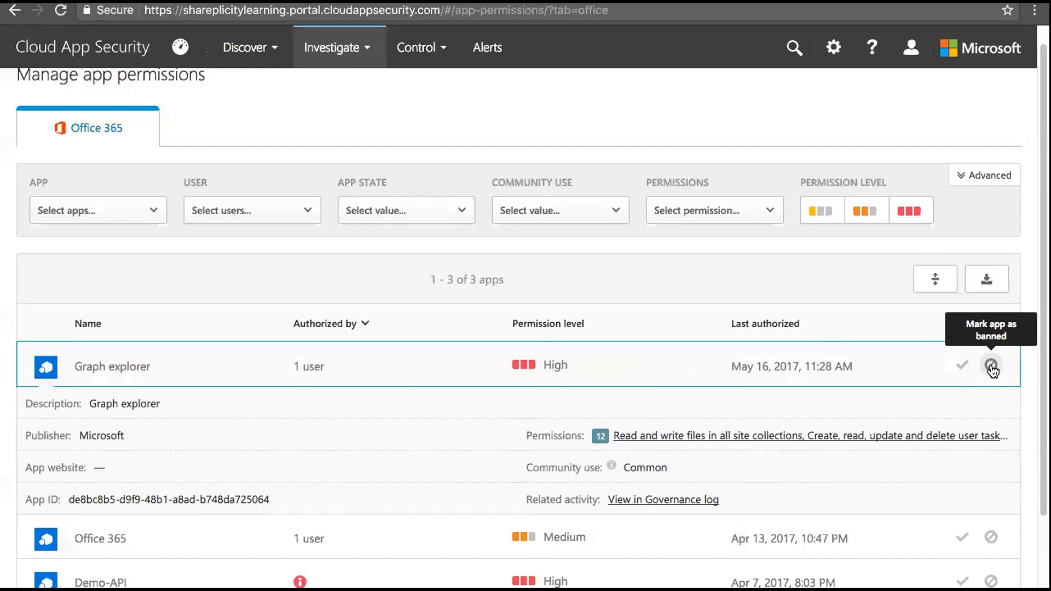
pyautogui.hscroll(-5, 340, 370)
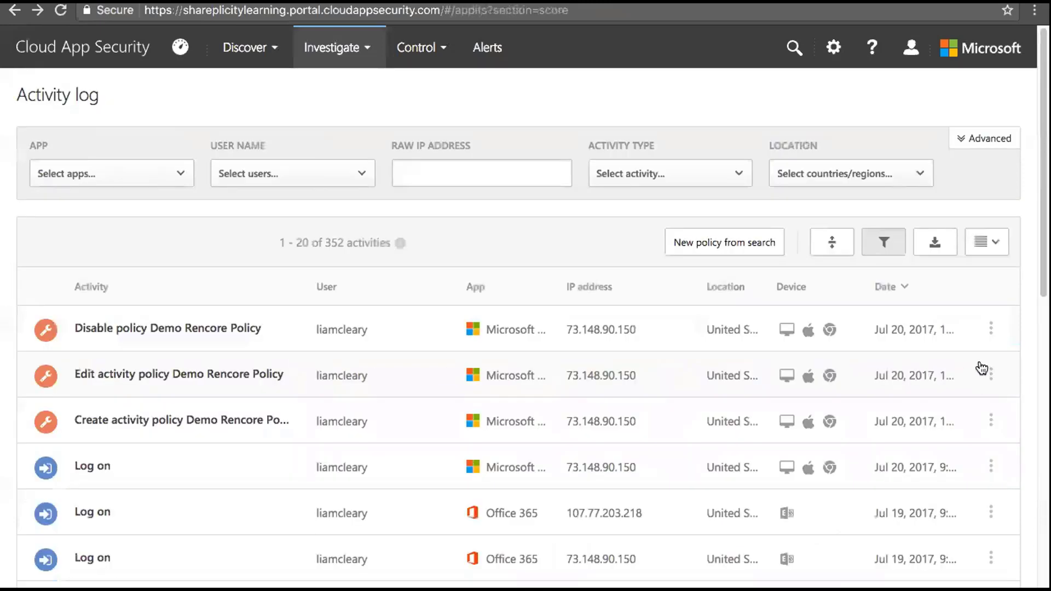
# Revisit App permissions, drill into United States in Activity by location, then open Custom reports
pyautogui.click(367, 53)
pyautogui.click(351, 213)
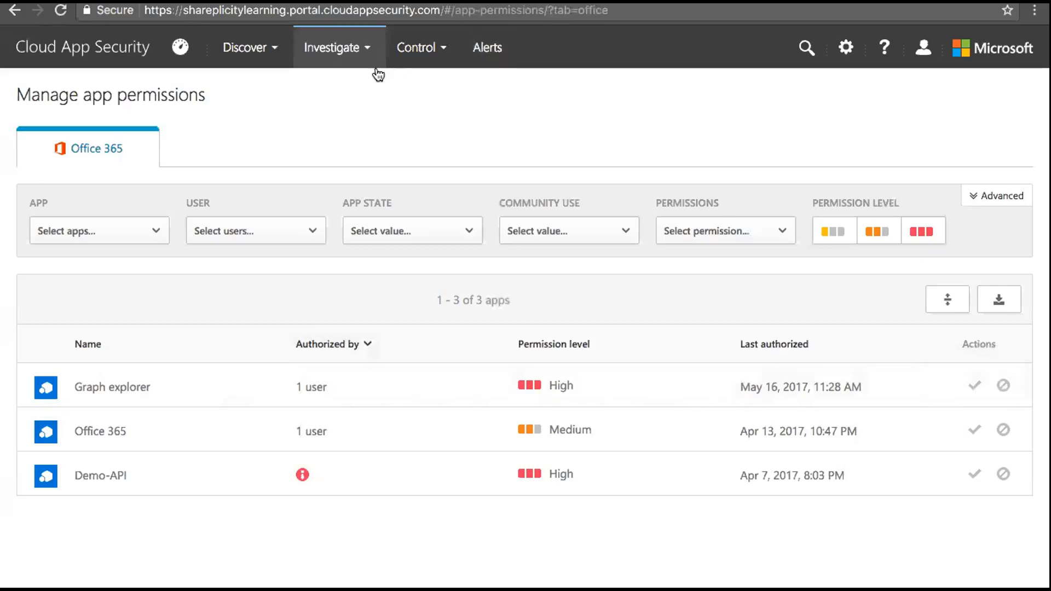
pyautogui.click(364, 48)
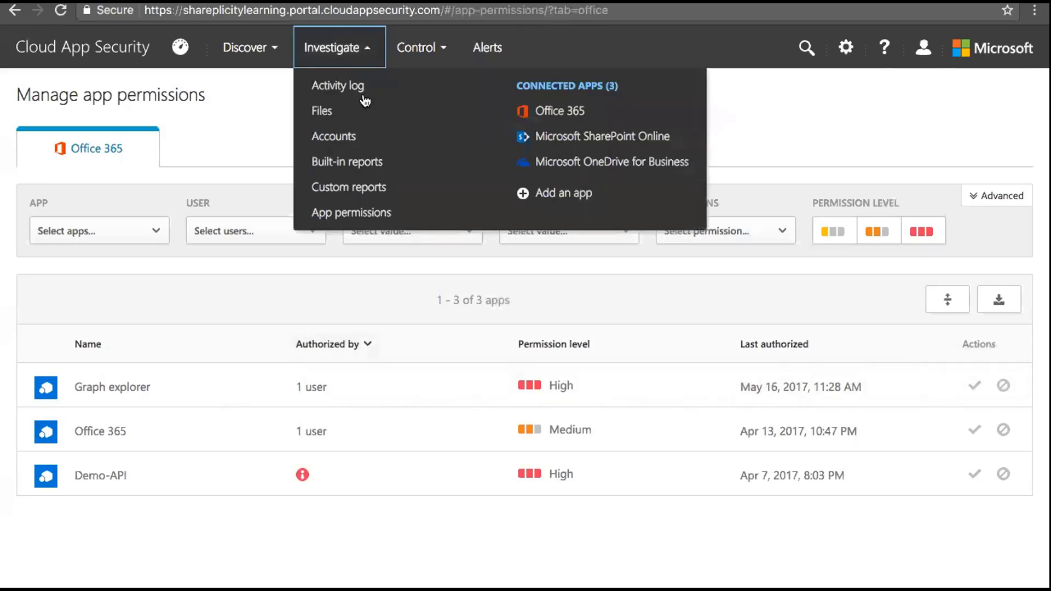
pyautogui.click(361, 161)
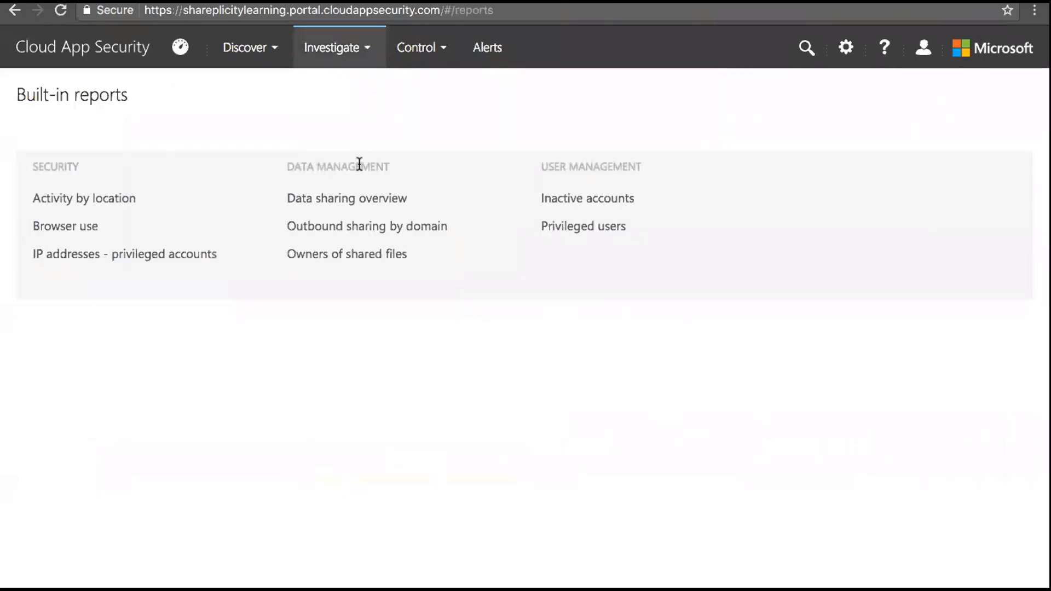
pyautogui.click(105, 203)
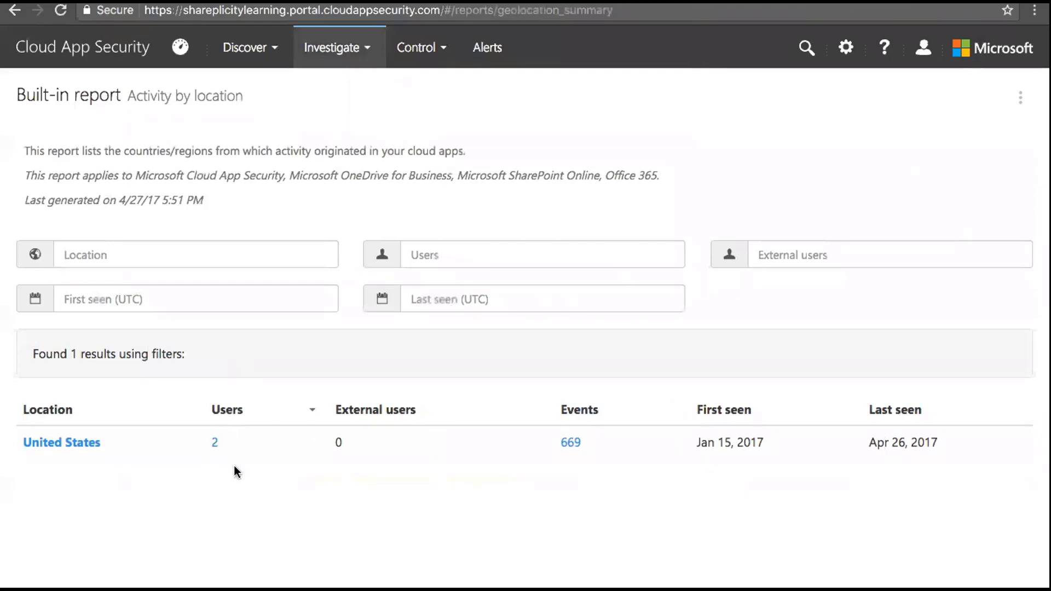
pyautogui.click(82, 445)
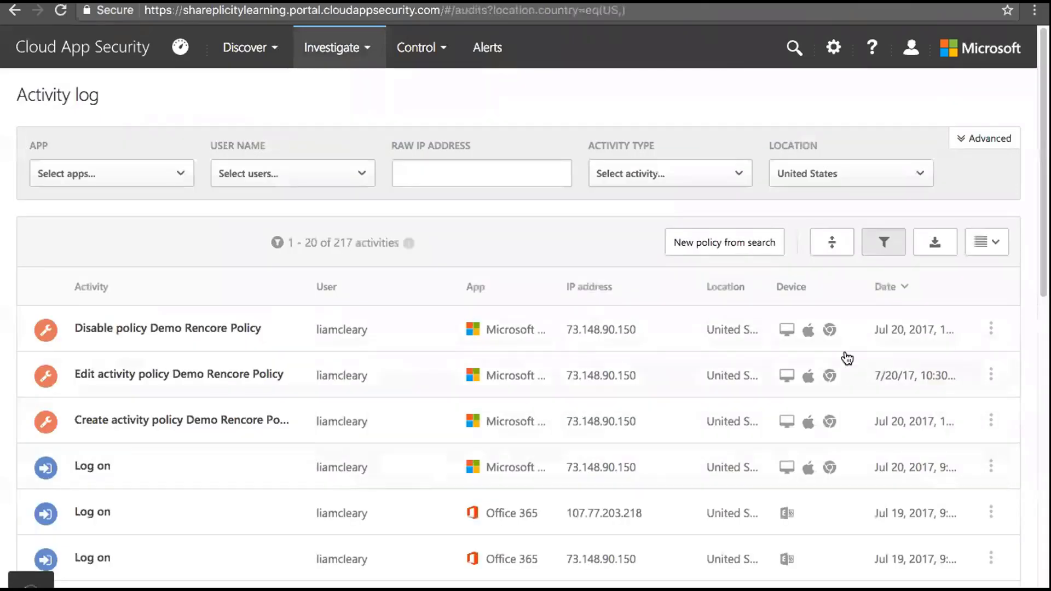
pyautogui.click(365, 47)
pyautogui.click(360, 189)
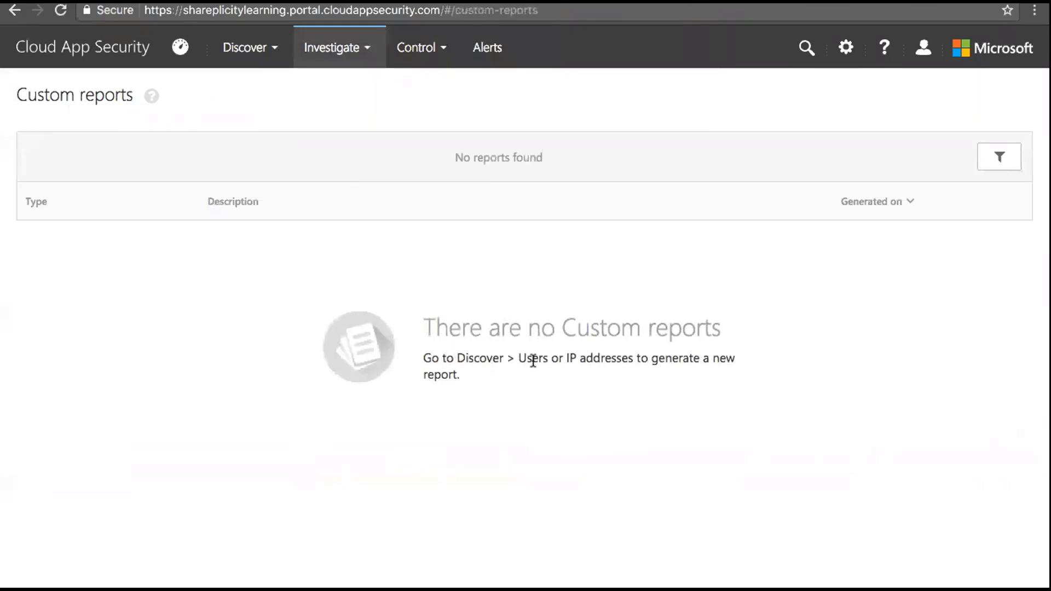
# Open the Cloud app catalog from the Discover menu, listing 15,039 apps
pyautogui.click(277, 47)
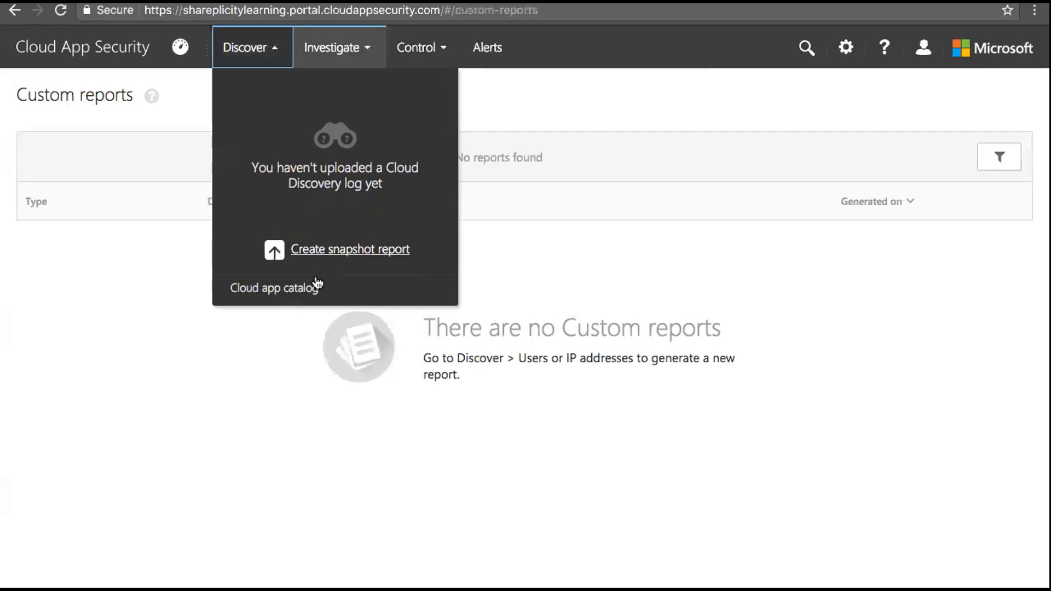
pyautogui.click(260, 296)
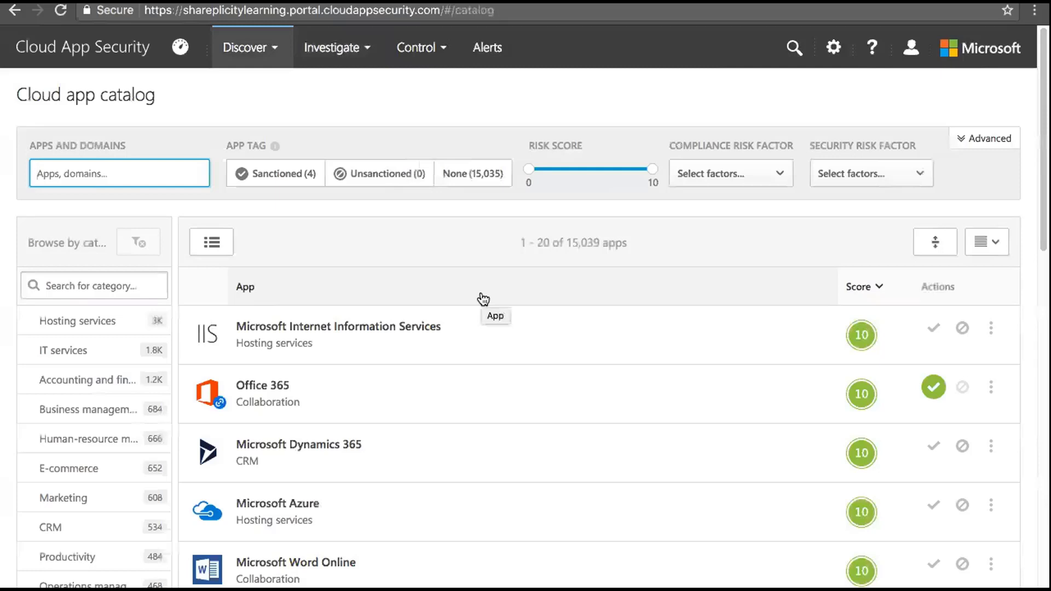
# Sort the catalog by Score ascending, scroll through, then re-sort with highest scores first
pyautogui.click(881, 289)
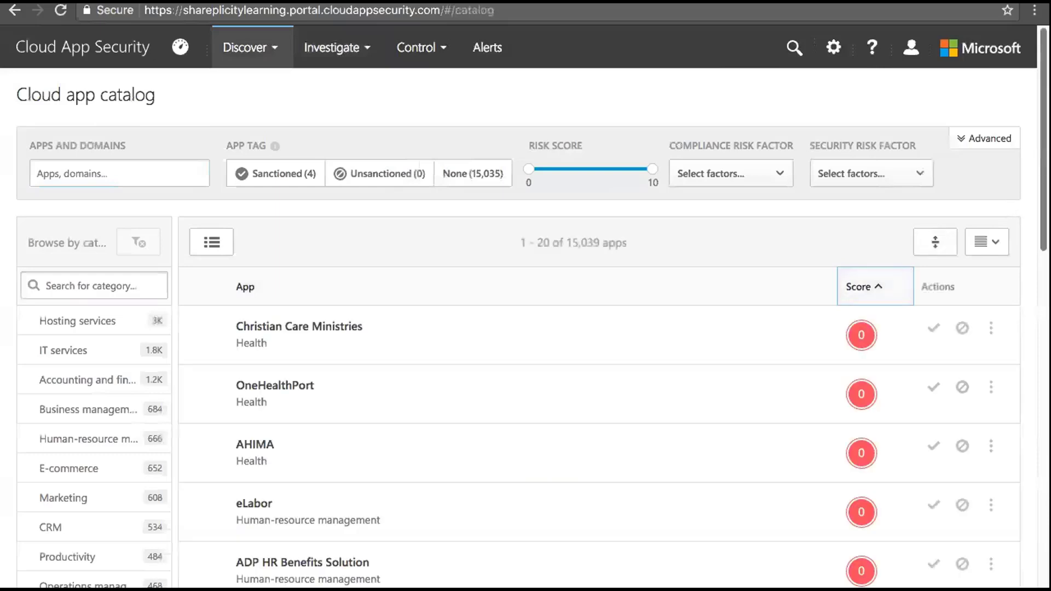
pyautogui.scroll(-6, 525, 328)
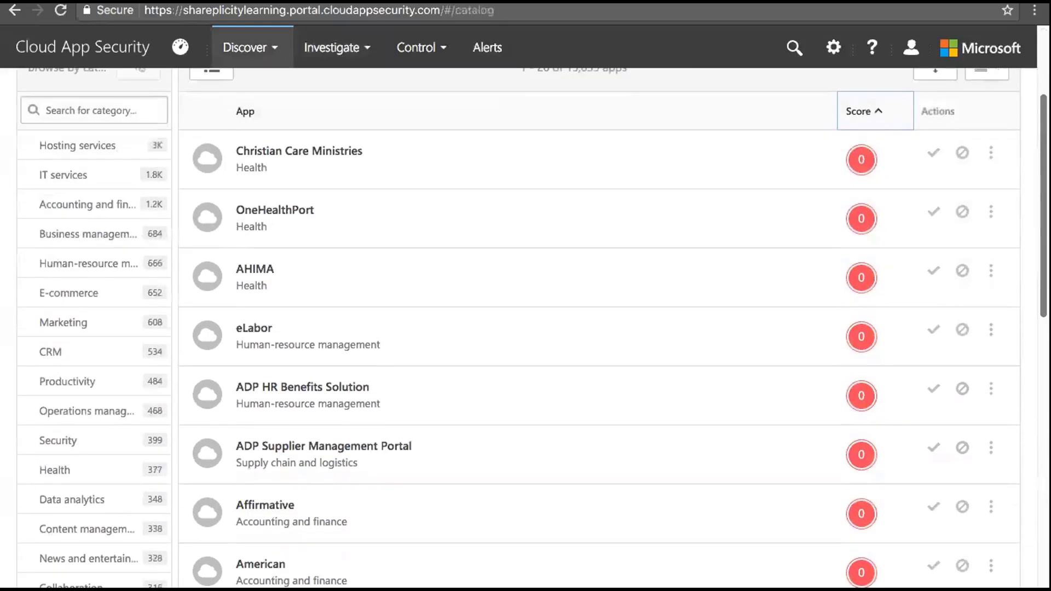
pyautogui.scroll(2, 526, 328)
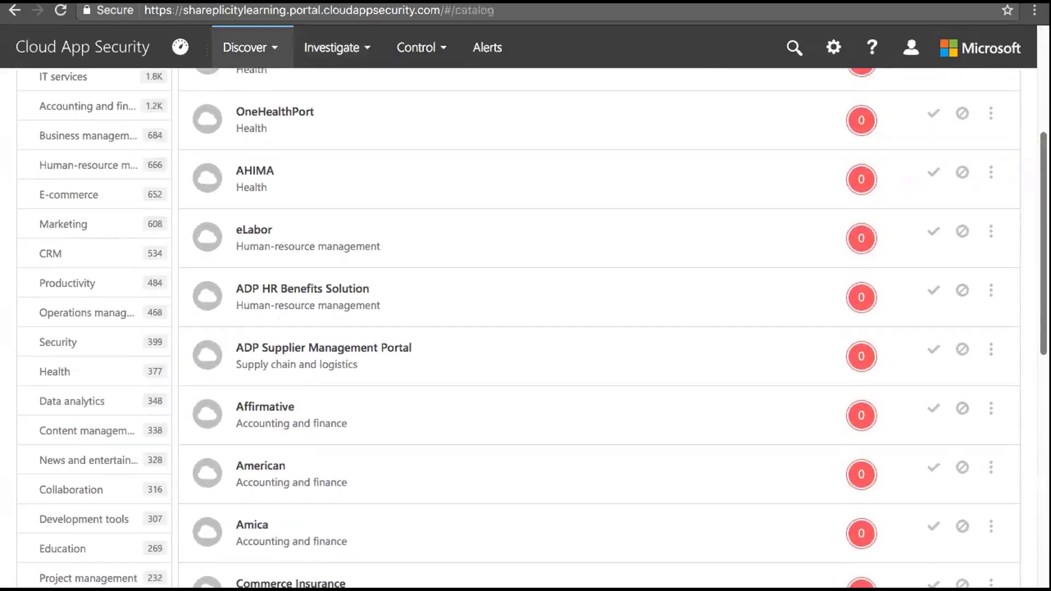
pyautogui.scroll(-4, 525, 328)
pyautogui.scroll(6, 930, 218)
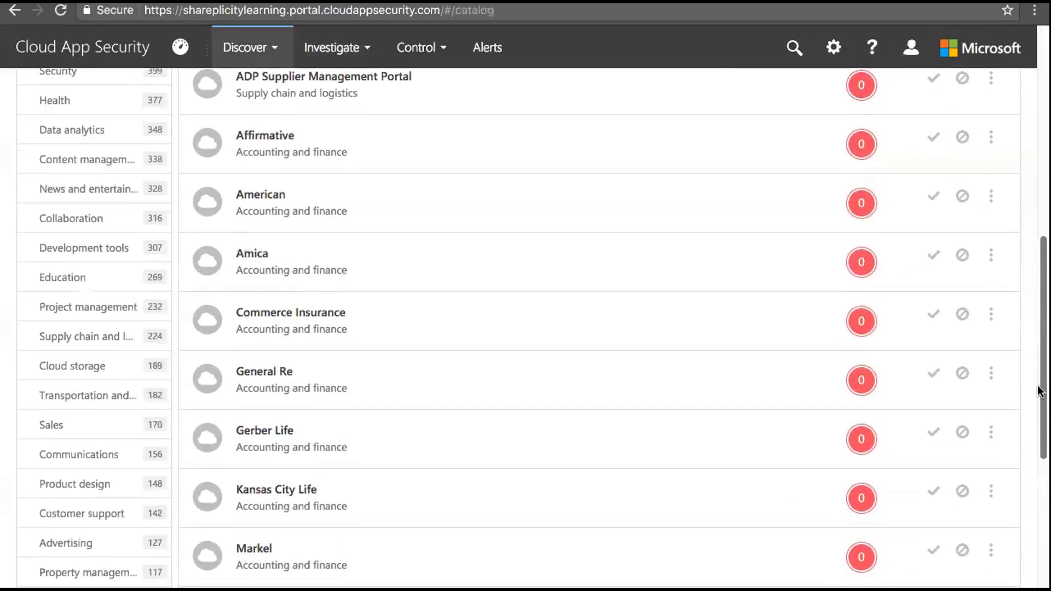
pyautogui.click(875, 162)
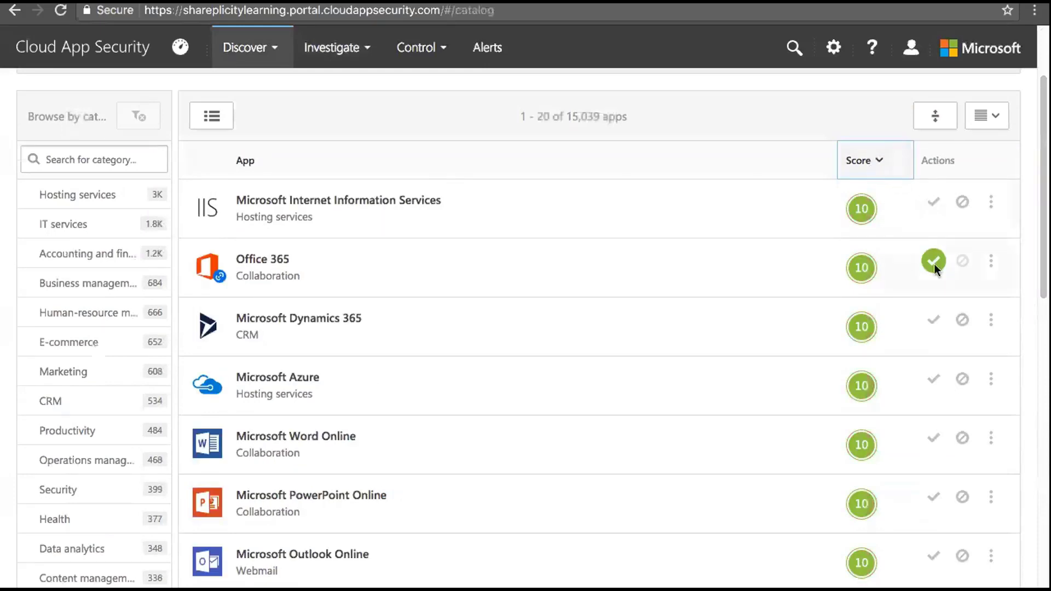
pyautogui.moveTo(933, 262)
pyautogui.scroll(3, 1039, 181)
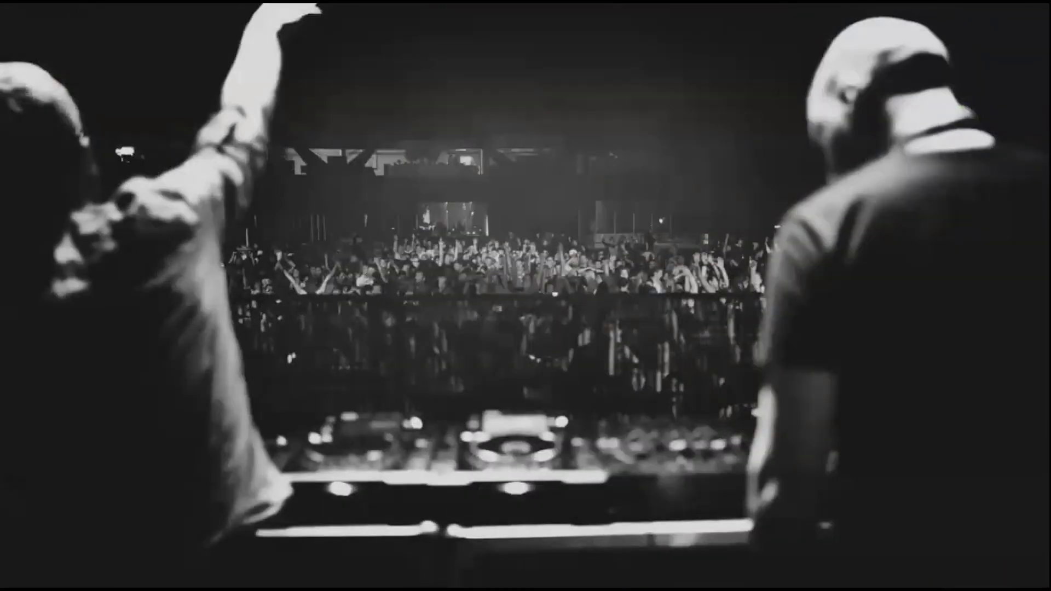
# Play the PowerPoint deck from the Demo slide and advance to the ASM vs. Cloud App Security slide
pyautogui.click(720, 576)
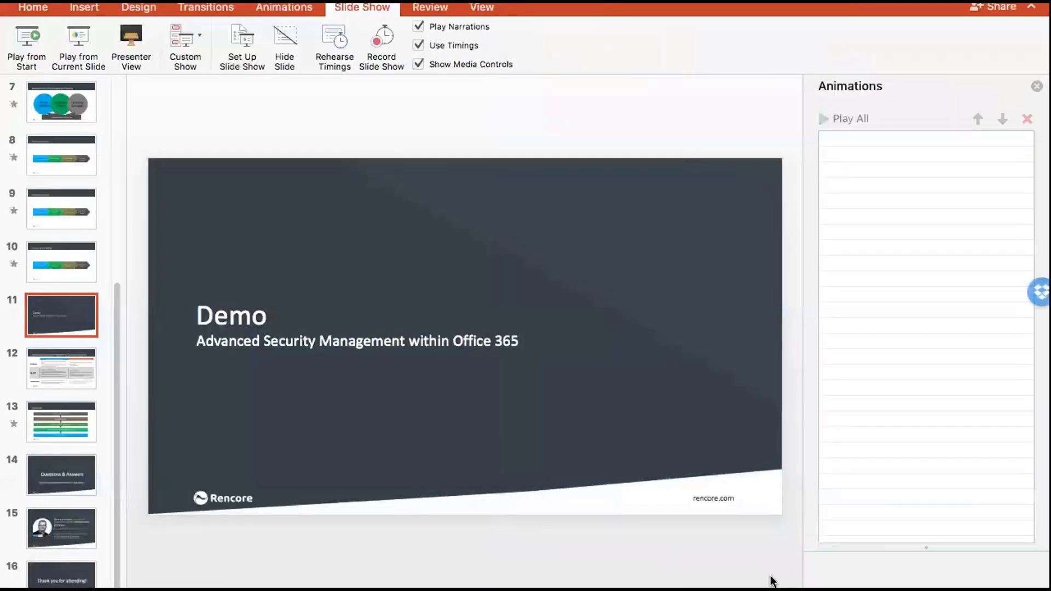
pyautogui.press('super+shift+Return')
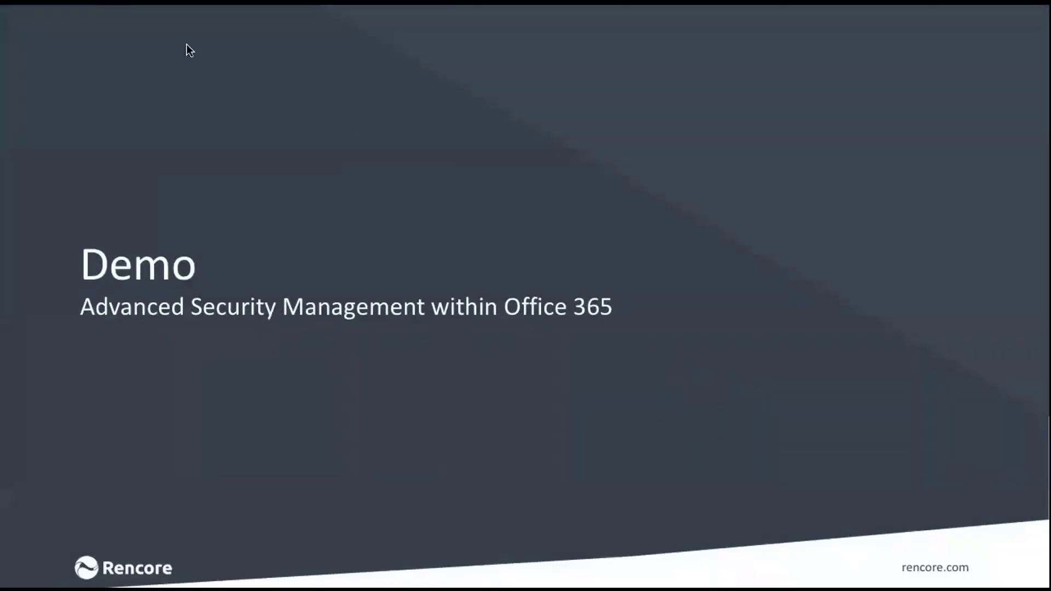
pyautogui.click(258, 134)
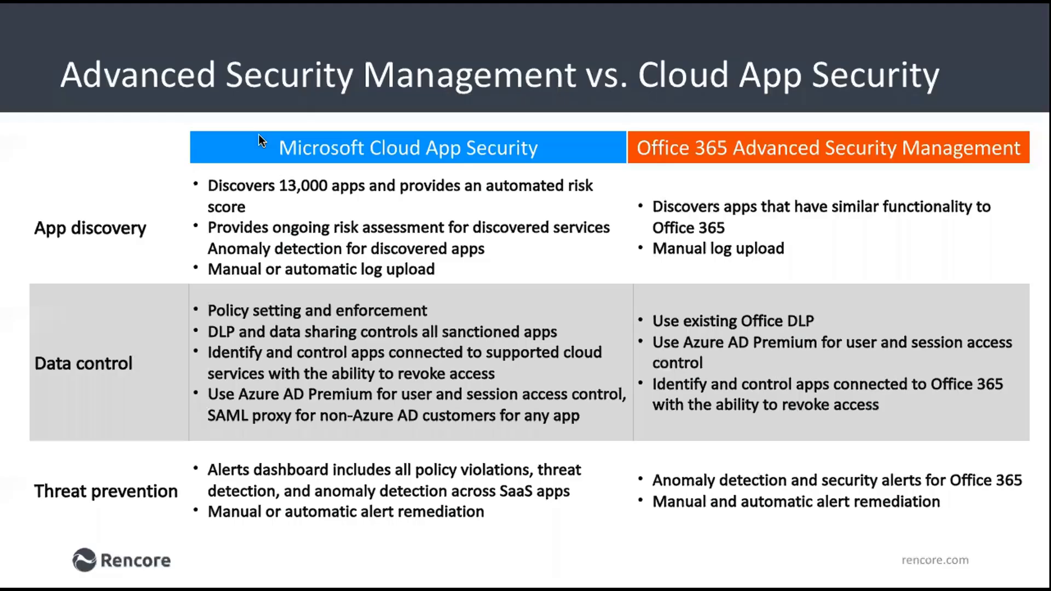